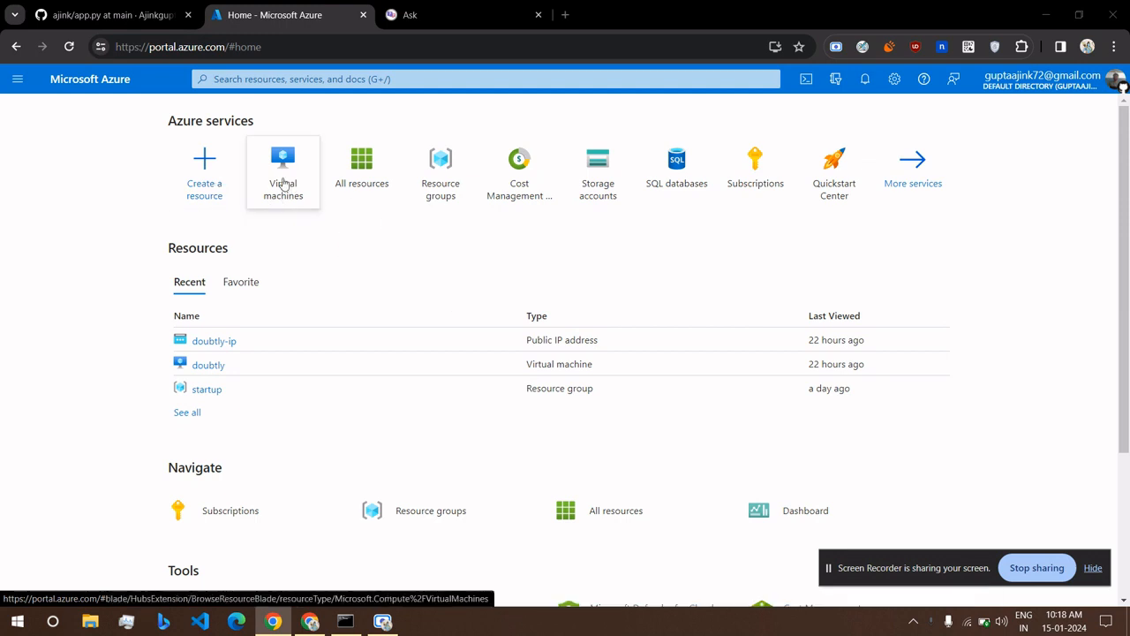
Open the Virtual machines list showing the running doubtly VM, via search and the Home tile.
{"action": "left_click", "coordinate": [372, 79]}
{"action": "type", "text": "v"}
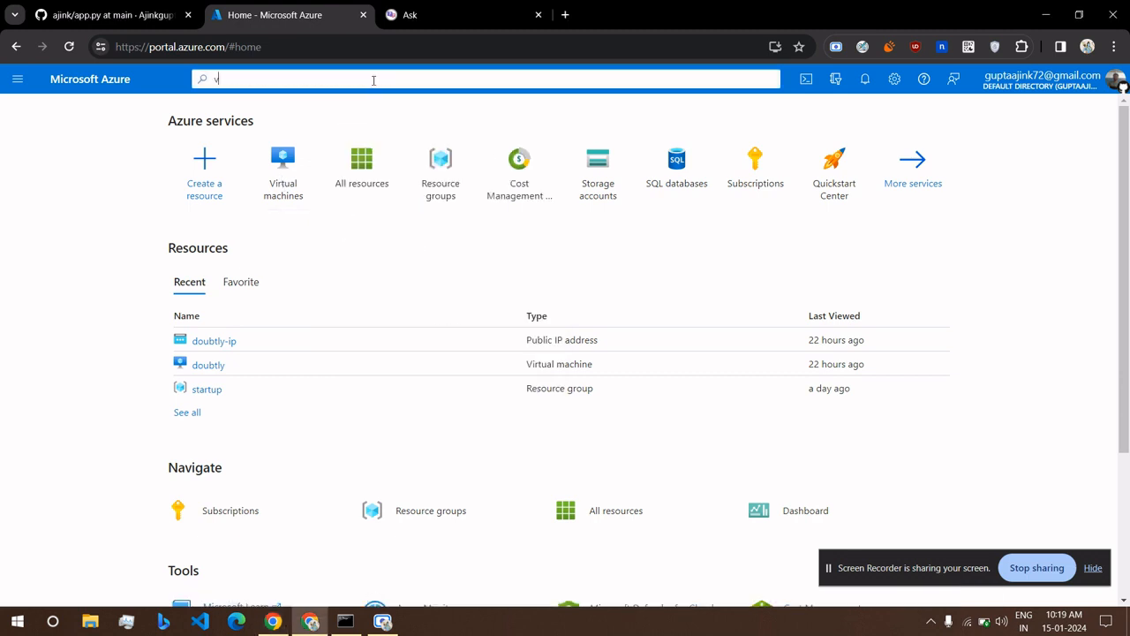
{"action": "type", "text": "irtu"}
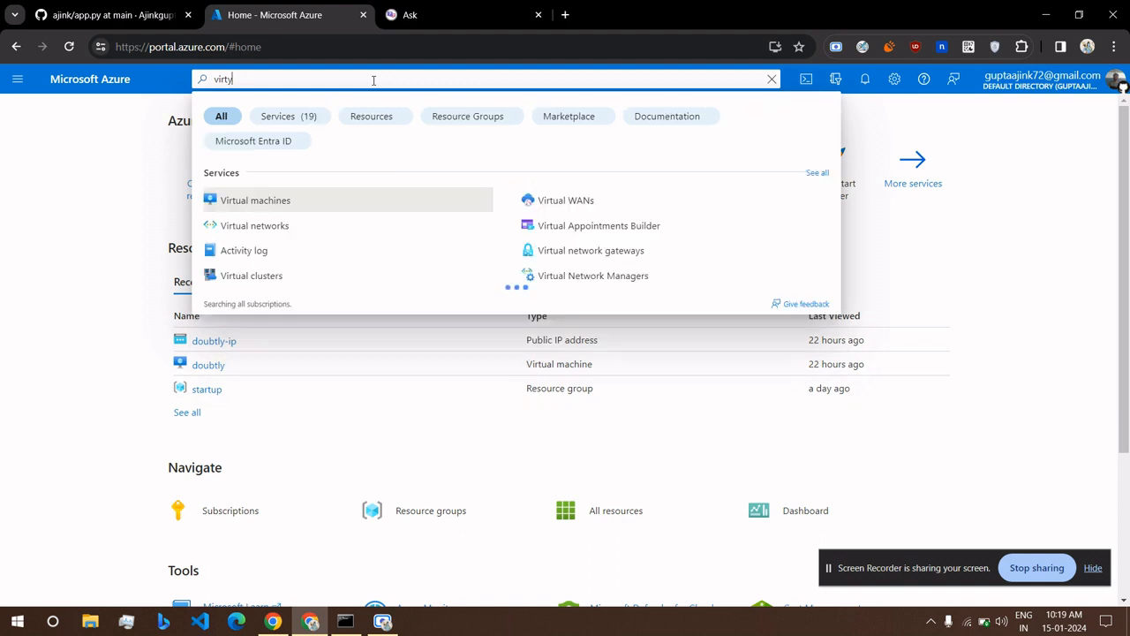
{"action": "key", "text": "BackSpace"}
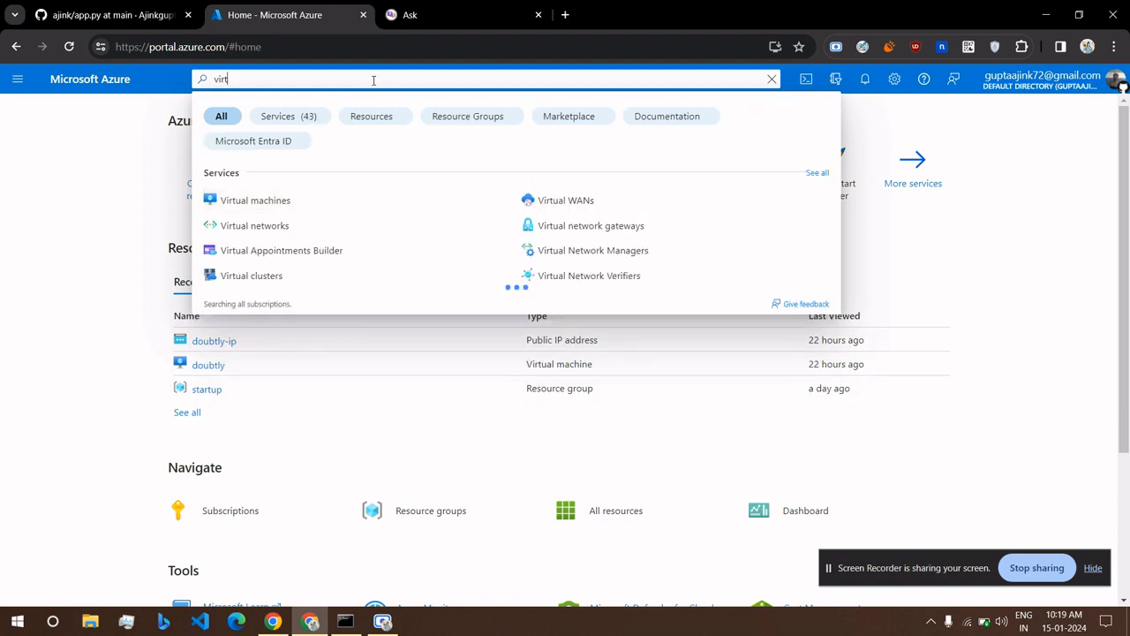
{"action": "left_click", "coordinate": [263, 203]}
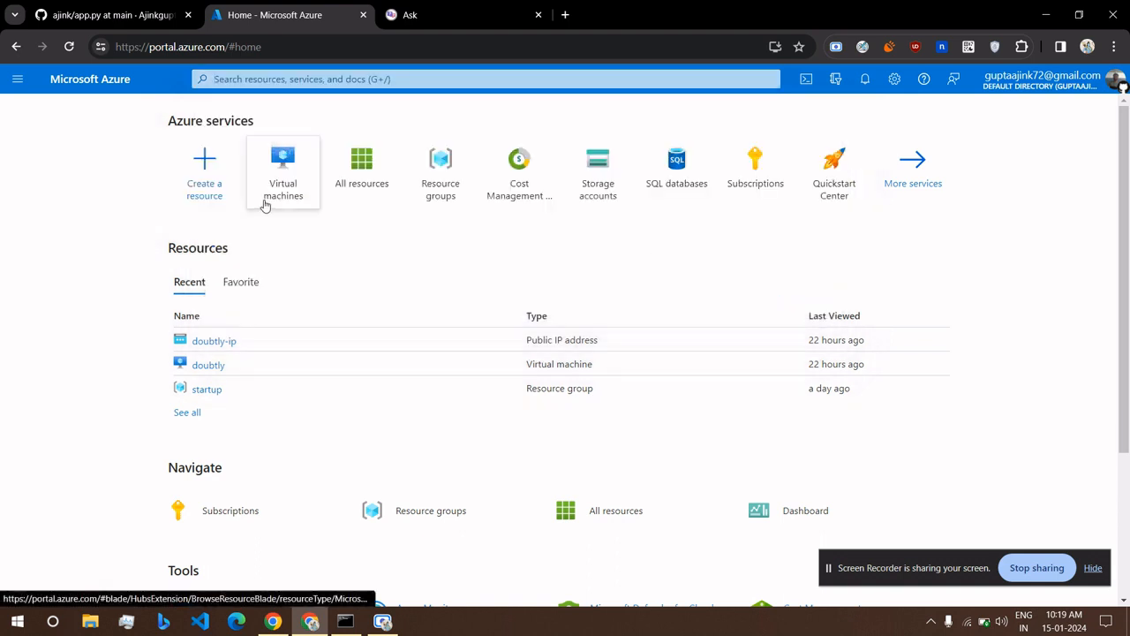
{"action": "left_click", "coordinate": [120, 88]}
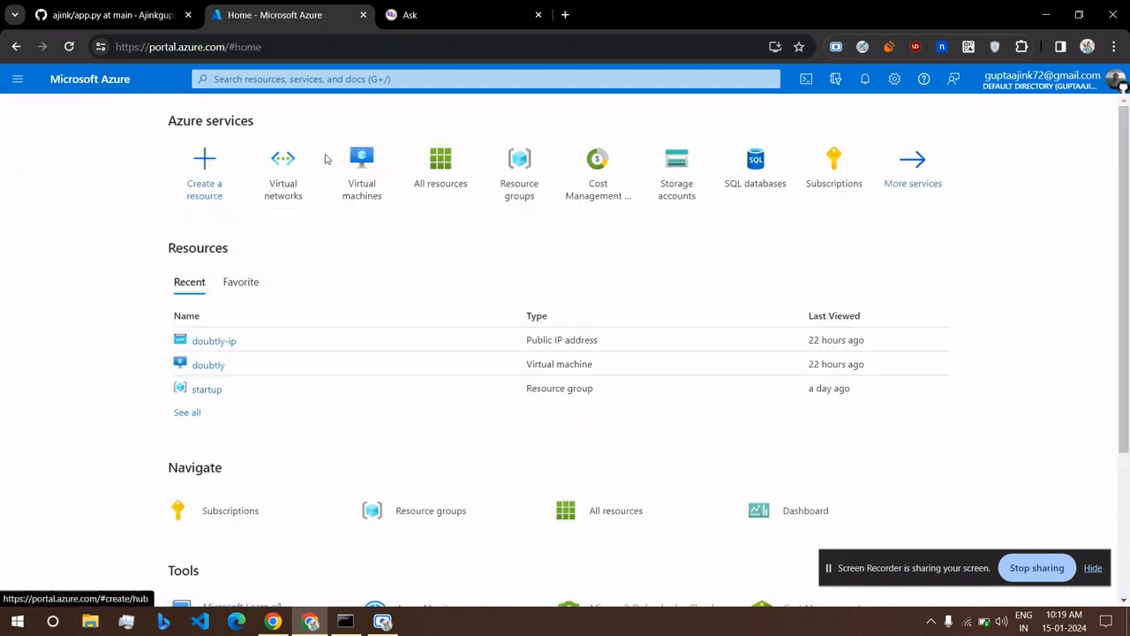
{"action": "left_click", "coordinate": [363, 177]}
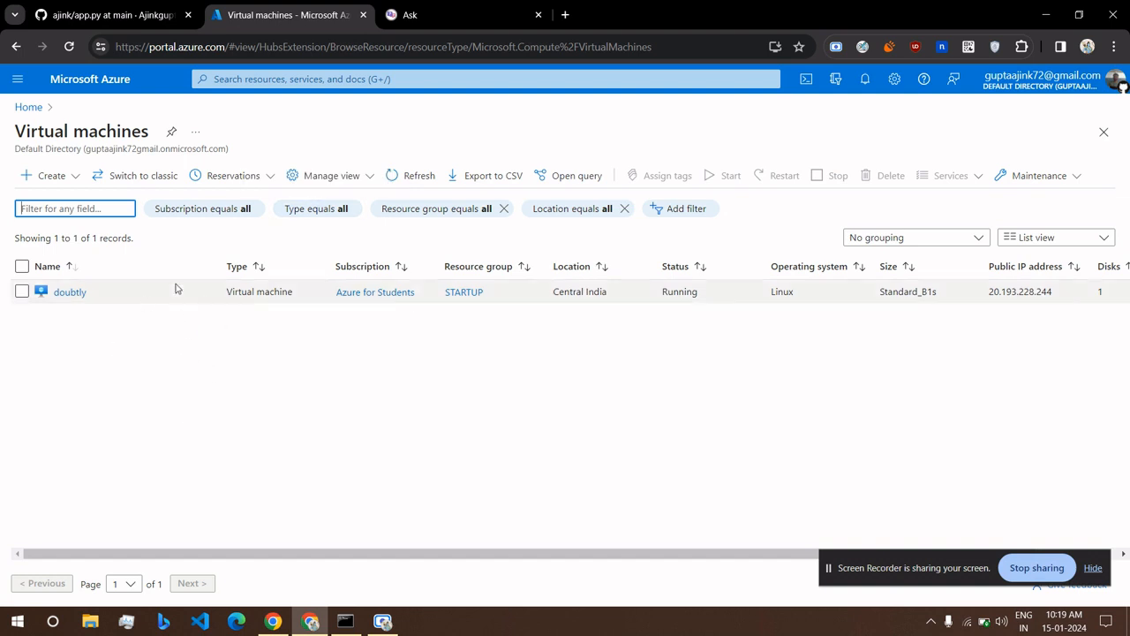
Choose Azure virtual machine from the Create menu to open the Basics page.
{"action": "scroll", "coordinate": [450, 294], "scroll_direction": "right", "scroll_amount": 2}
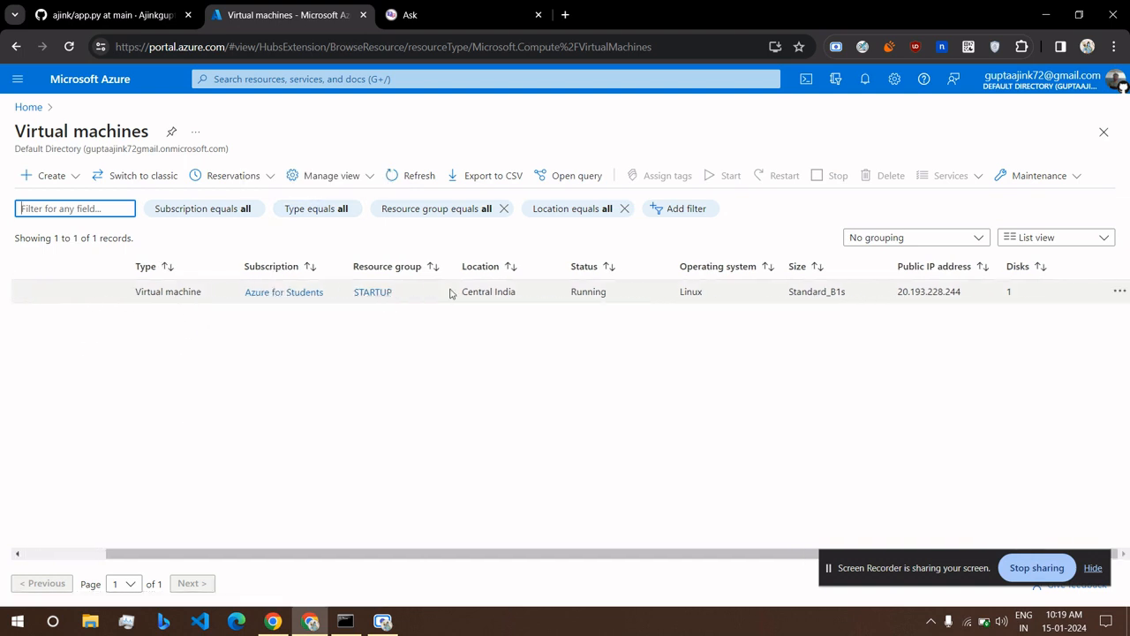
{"action": "scroll", "coordinate": [530, 310], "scroll_direction": "left", "scroll_amount": 2}
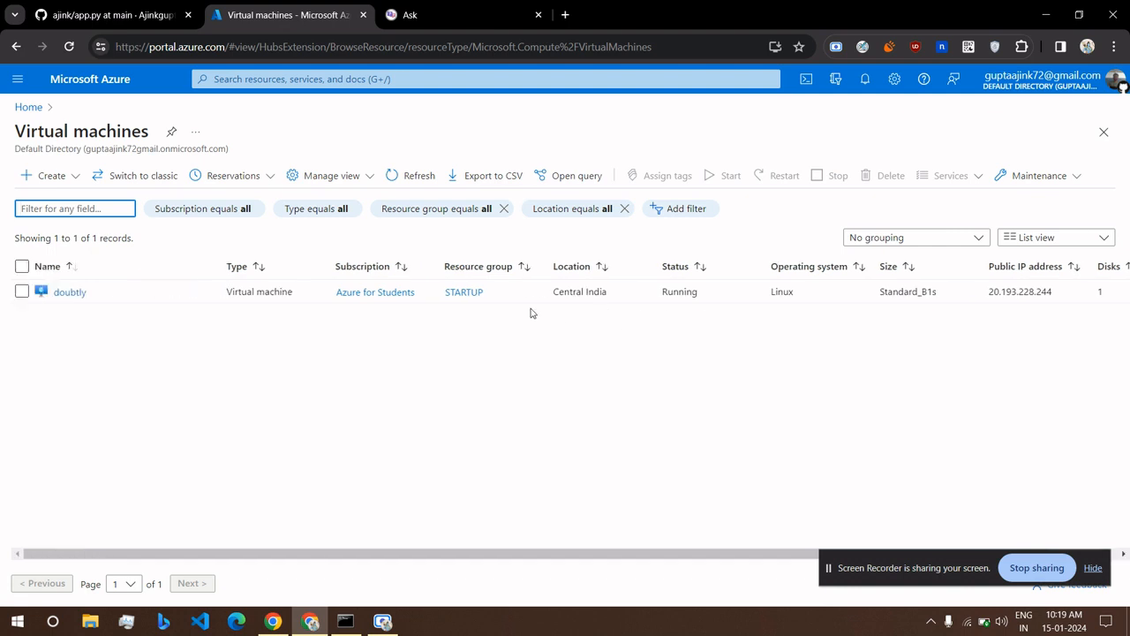
{"action": "left_click", "coordinate": [74, 180]}
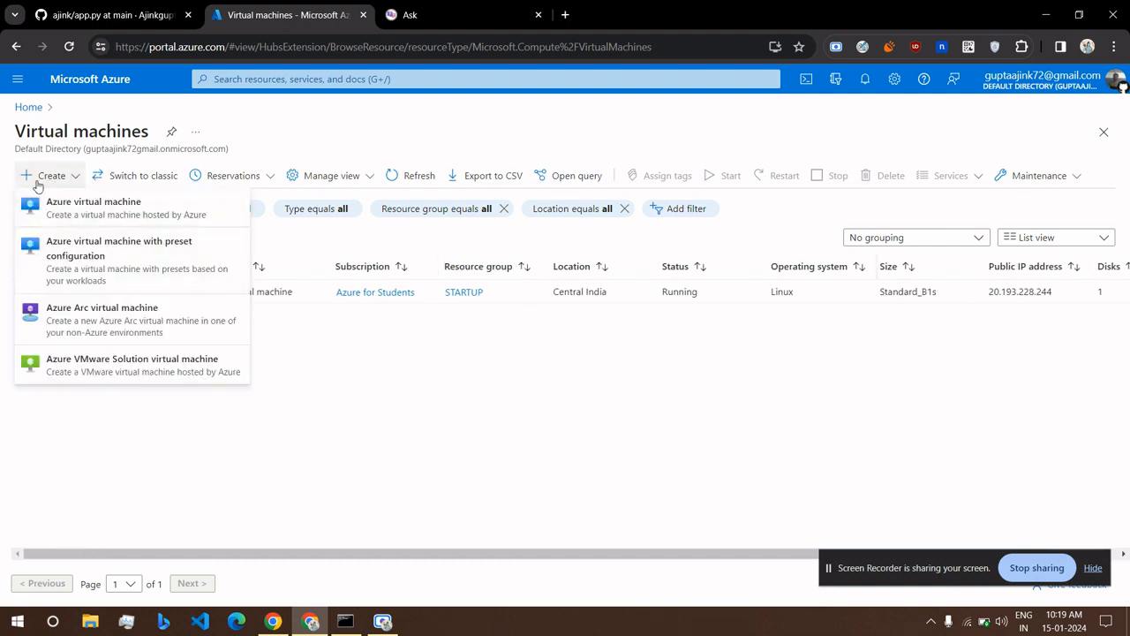
{"action": "scroll", "coordinate": [34, 172], "scroll_direction": "up", "scroll_amount": 4}
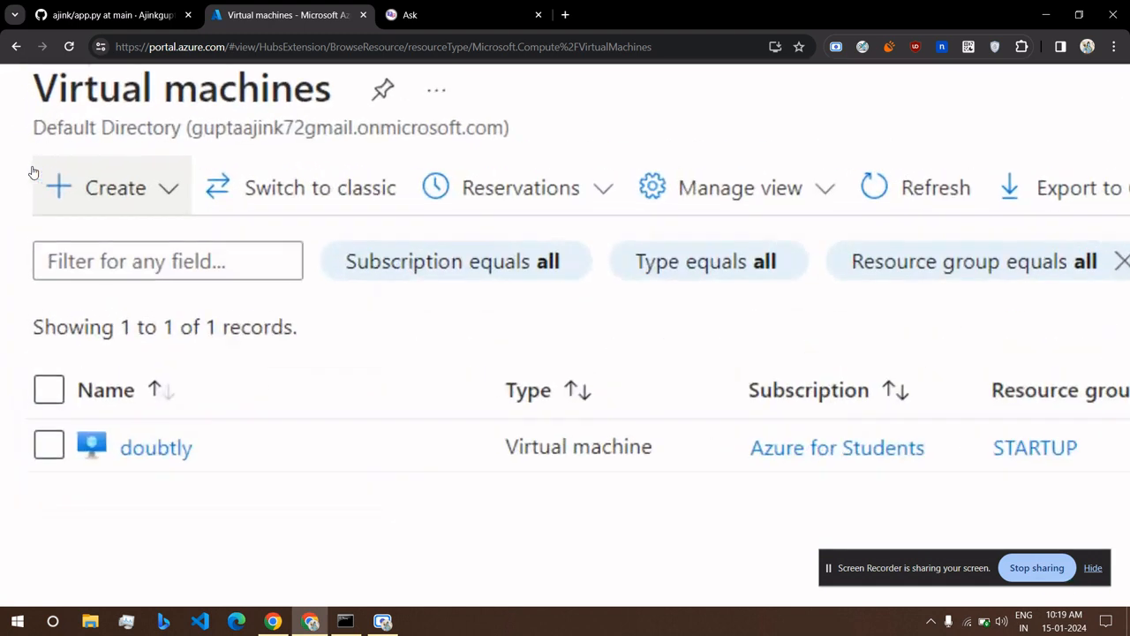
{"action": "left_click", "coordinate": [168, 194]}
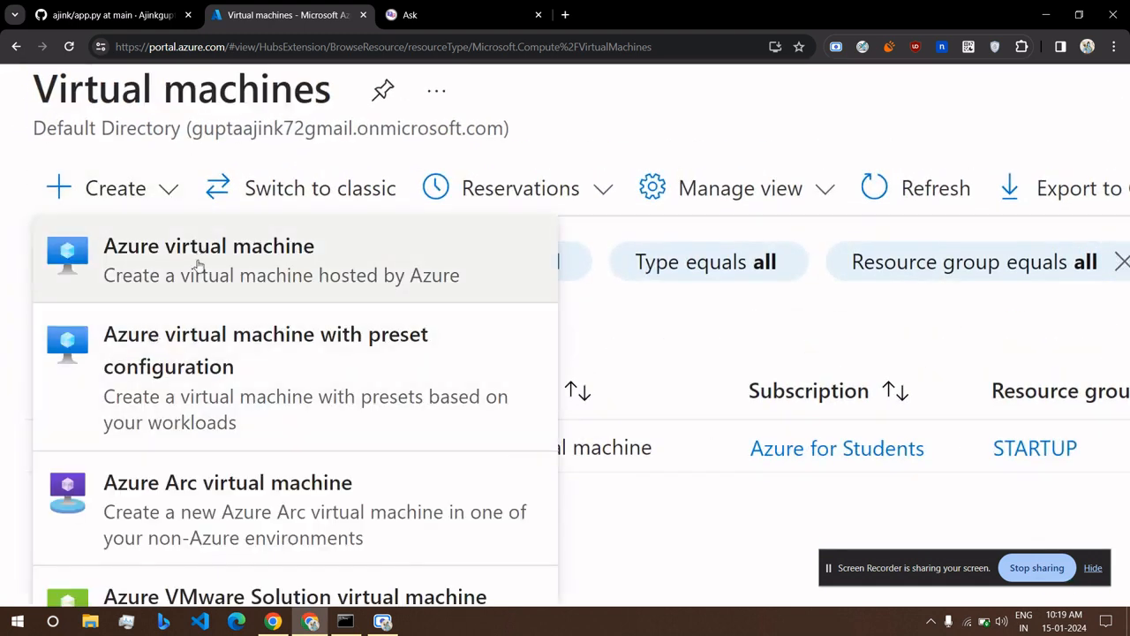
{"action": "left_click", "coordinate": [264, 270]}
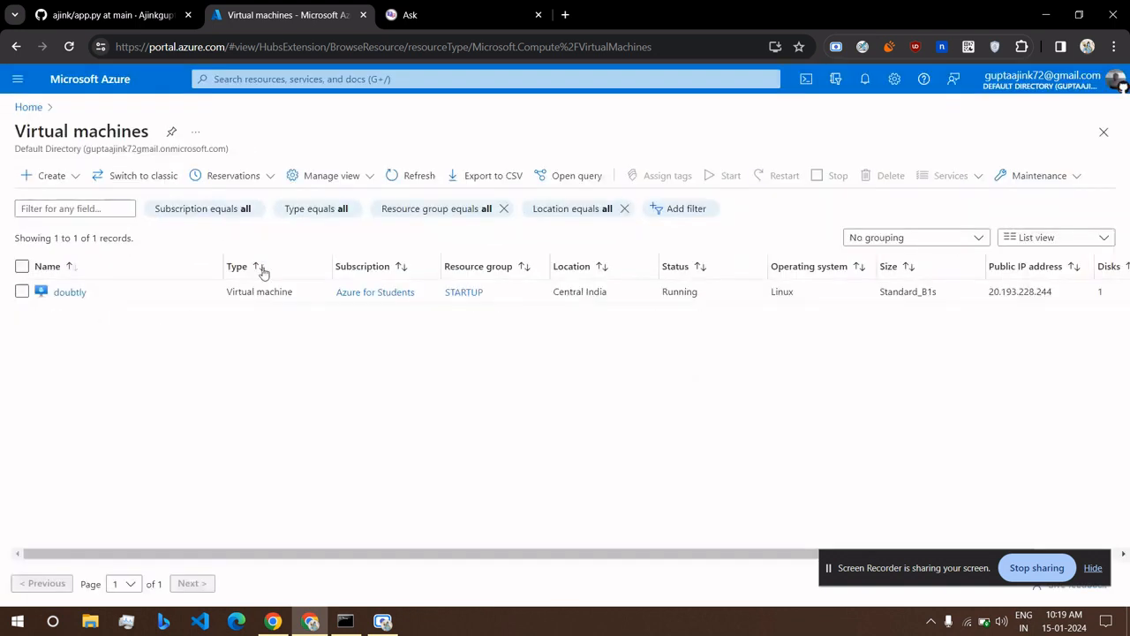
{"action": "left_click", "coordinate": [74, 178]}
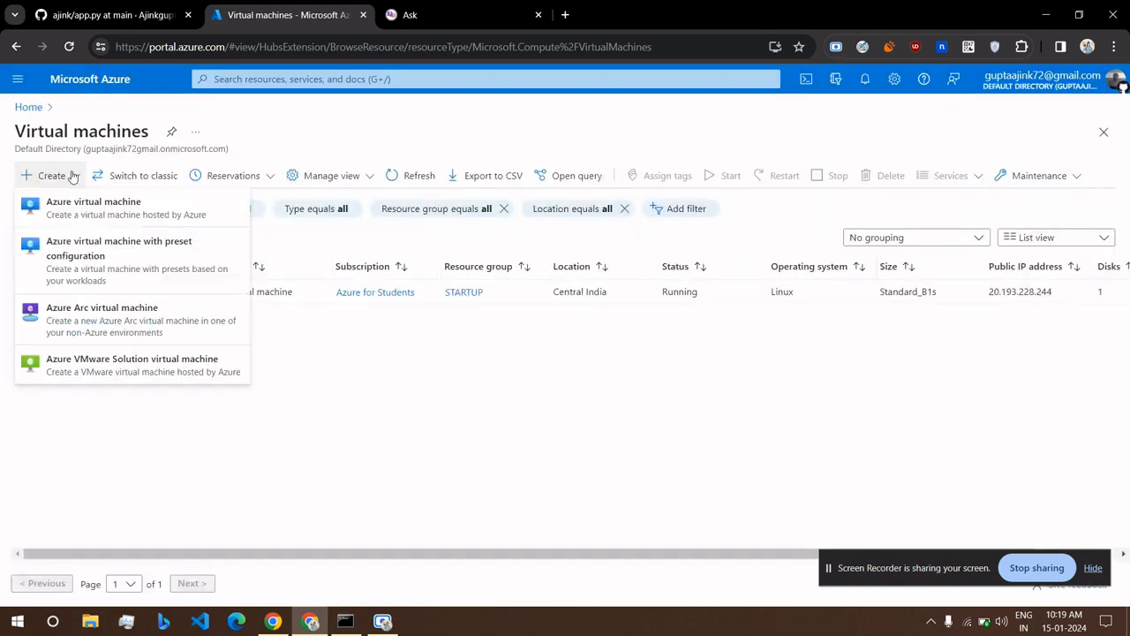
{"action": "left_click", "coordinate": [85, 230]}
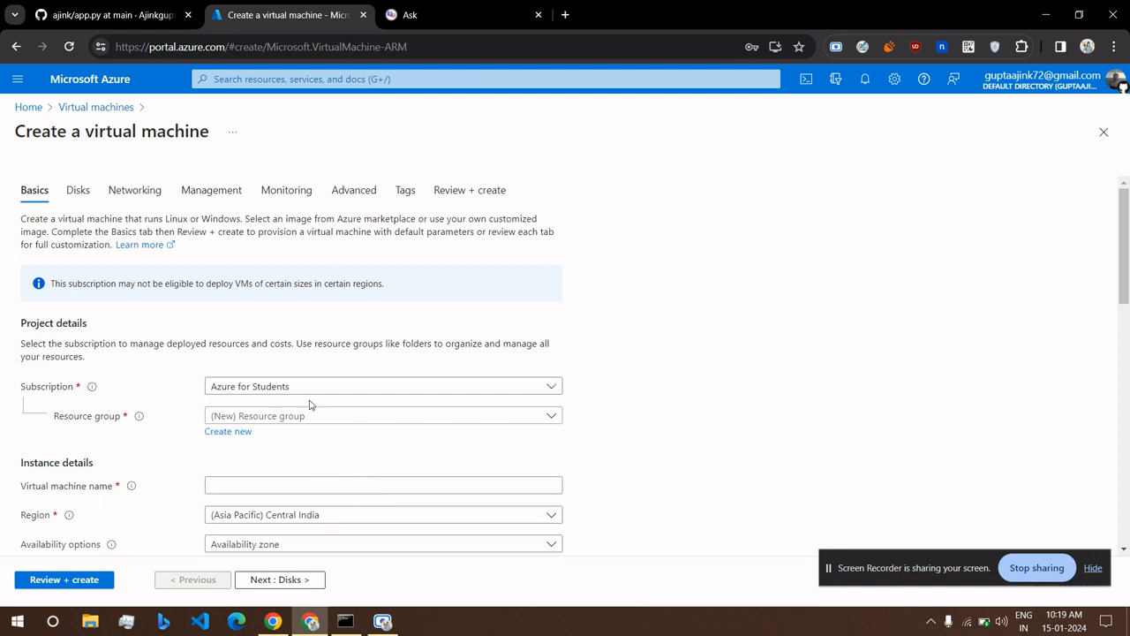
Look through the existing resource groups for one named test.
{"action": "left_click", "coordinate": [284, 419]}
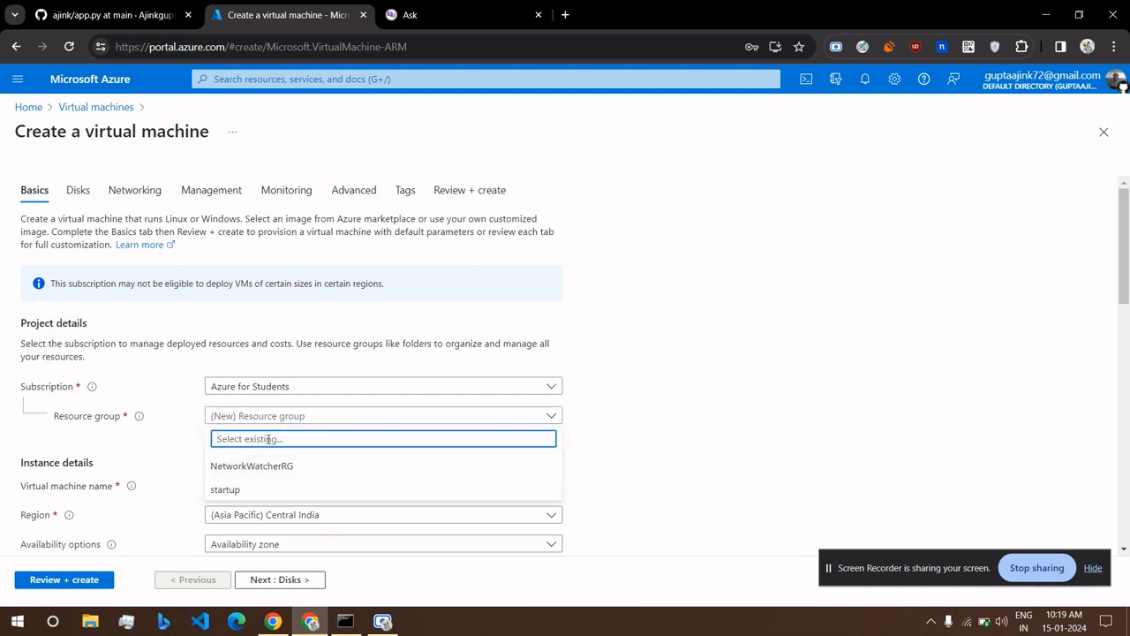
{"action": "left_click", "coordinate": [198, 433]}
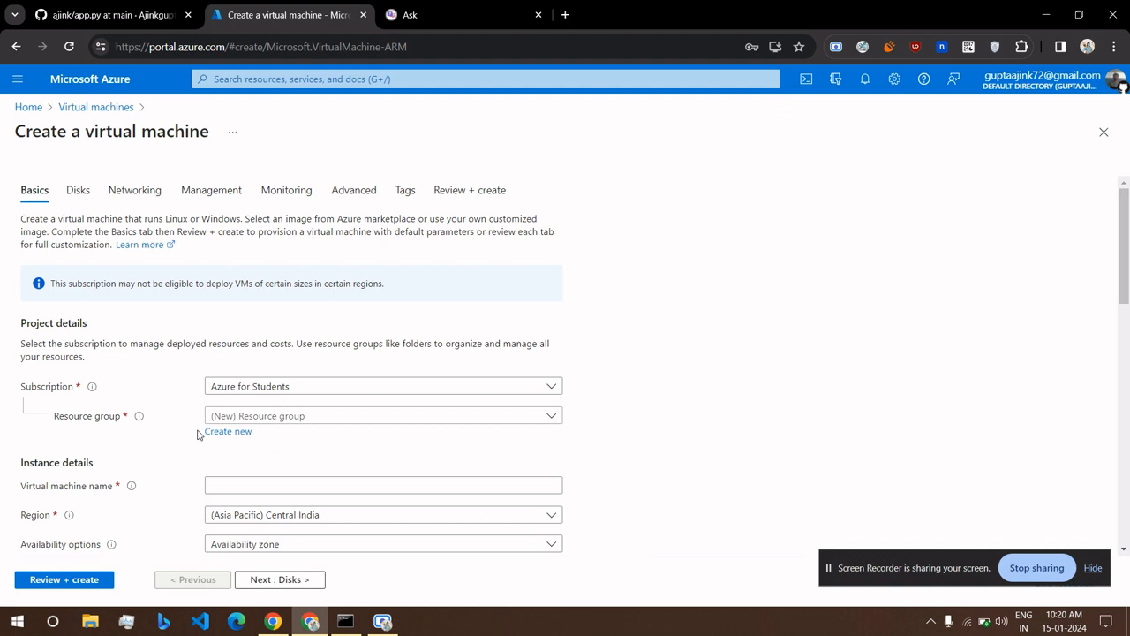
{"action": "left_click", "coordinate": [350, 420]}
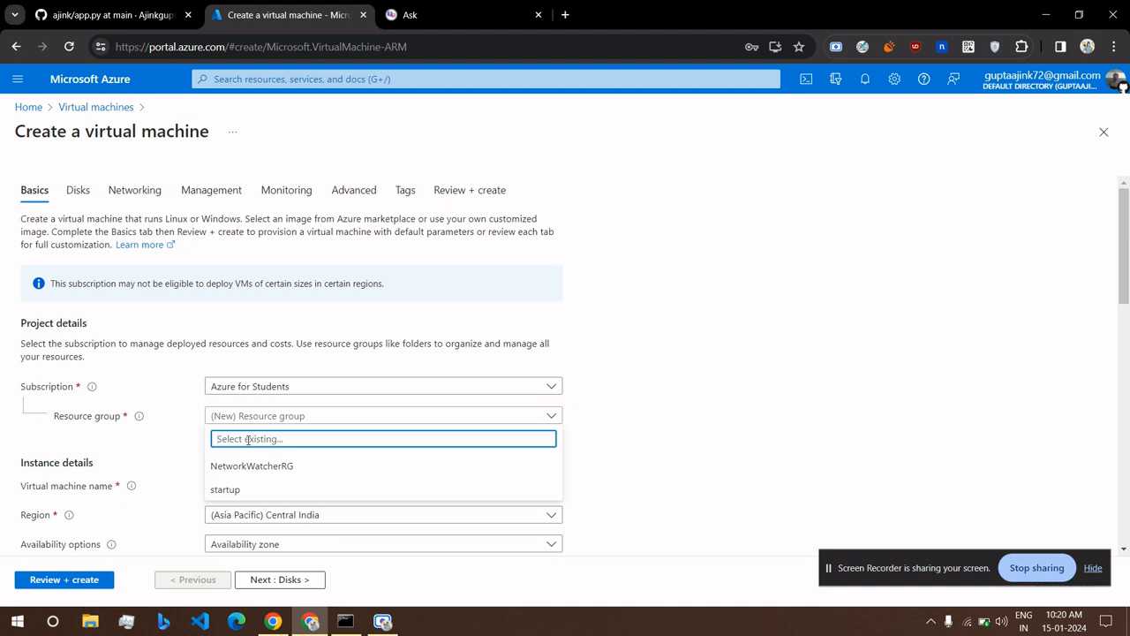
{"action": "type", "text": "test"}
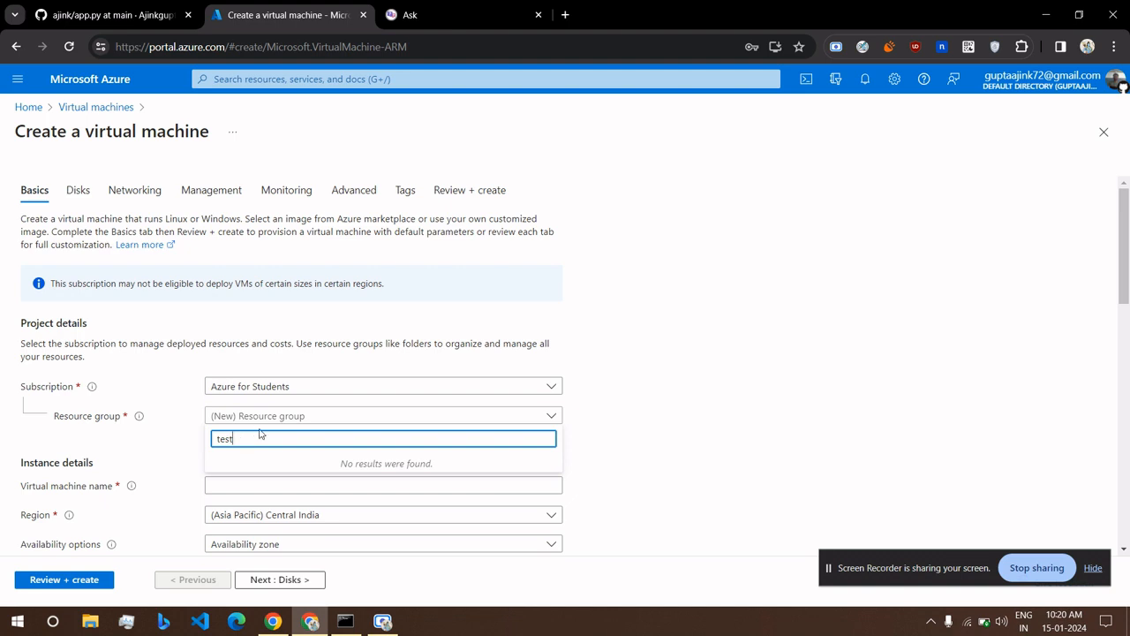
{"action": "left_click", "coordinate": [276, 417]}
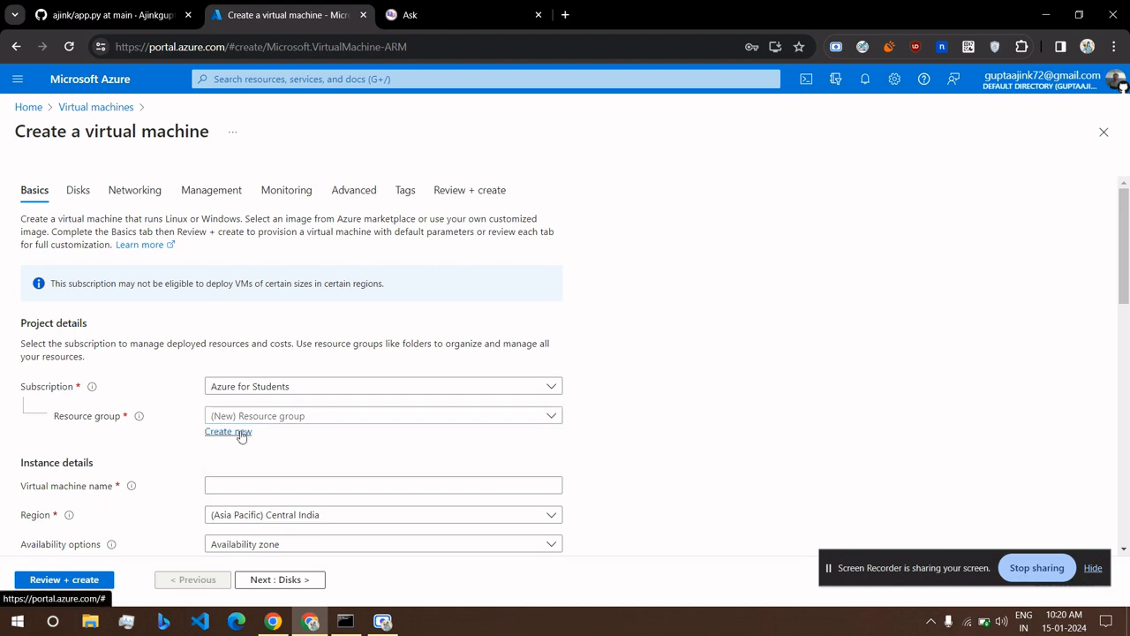
Create a new resource group named test for the VM.
{"action": "left_click", "coordinate": [242, 433]}
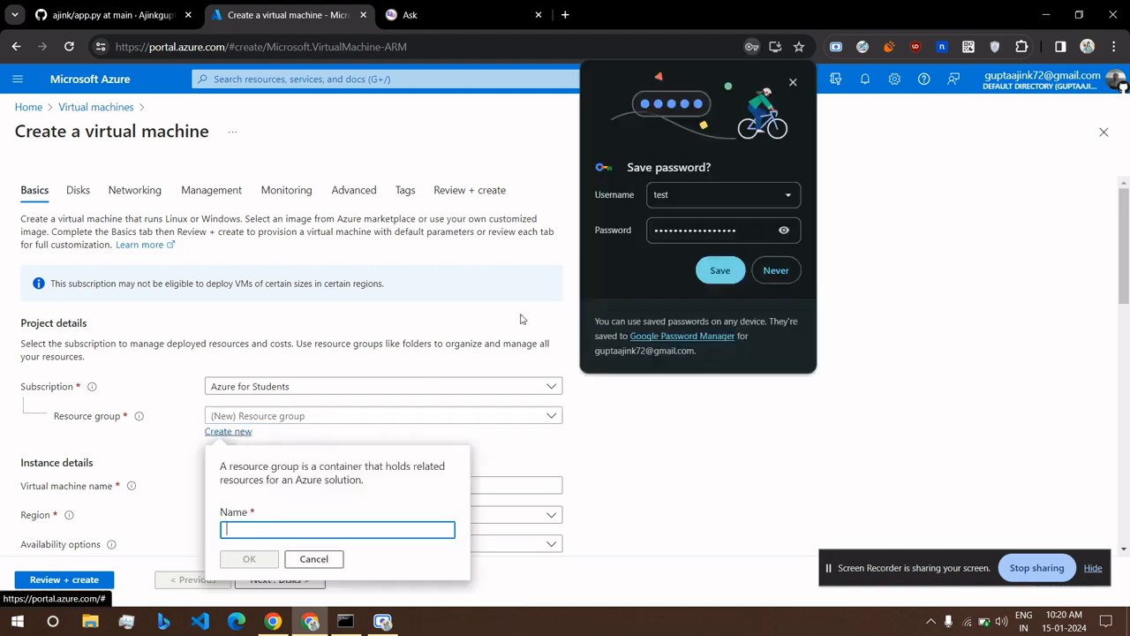
{"action": "left_click", "coordinate": [775, 277]}
{"action": "type", "text": "tet"}
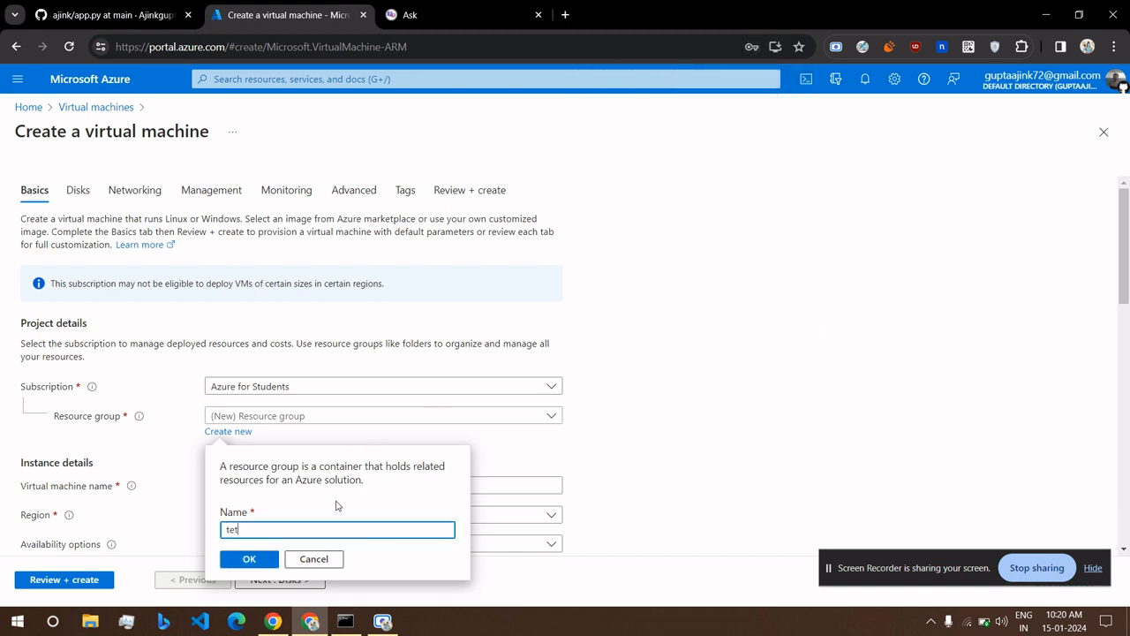
{"action": "key", "text": "BackSpace"}
{"action": "type", "text": "st"}
{"action": "left_click", "coordinate": [250, 561]}
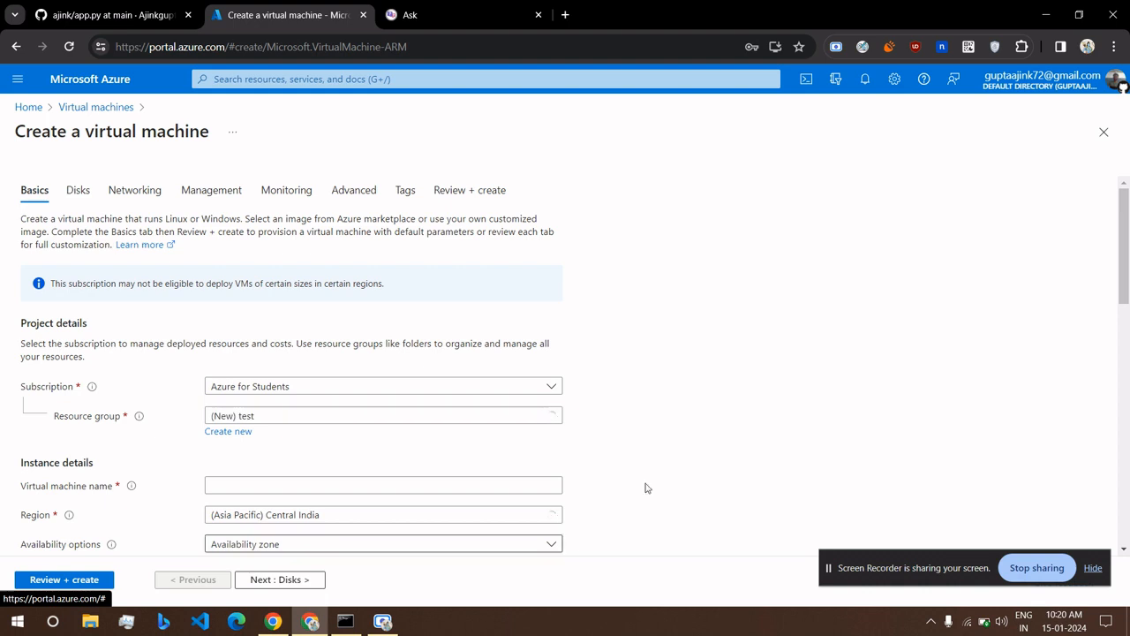
{"action": "scroll", "coordinate": [655, 491], "scroll_direction": "down", "scroll_amount": 2}
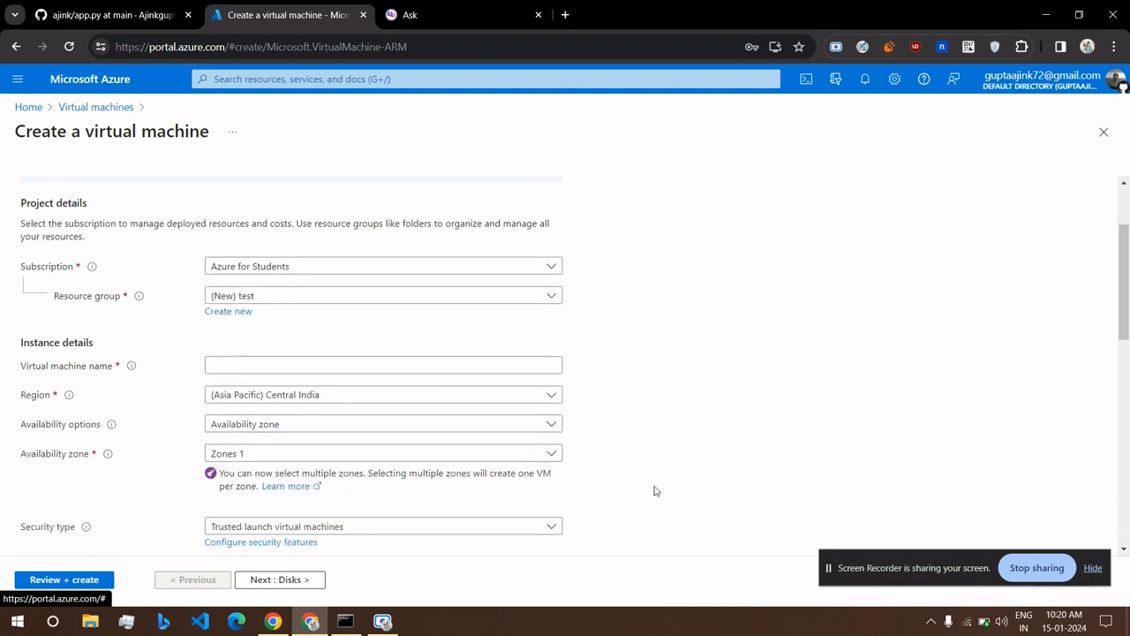
Name the VM test, keep Central India, and choose No infrastructure redundancy required.
{"action": "scroll", "coordinate": [655, 491], "scroll_direction": "down", "scroll_amount": 1}
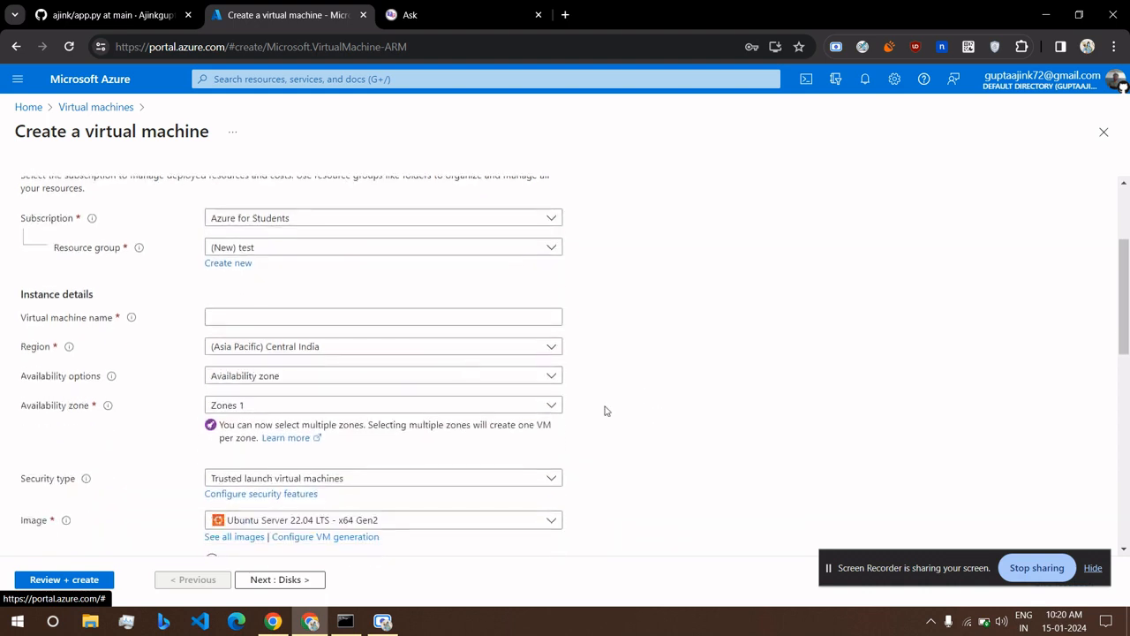
{"action": "left_click", "coordinate": [388, 319]}
{"action": "type", "text": "test"}
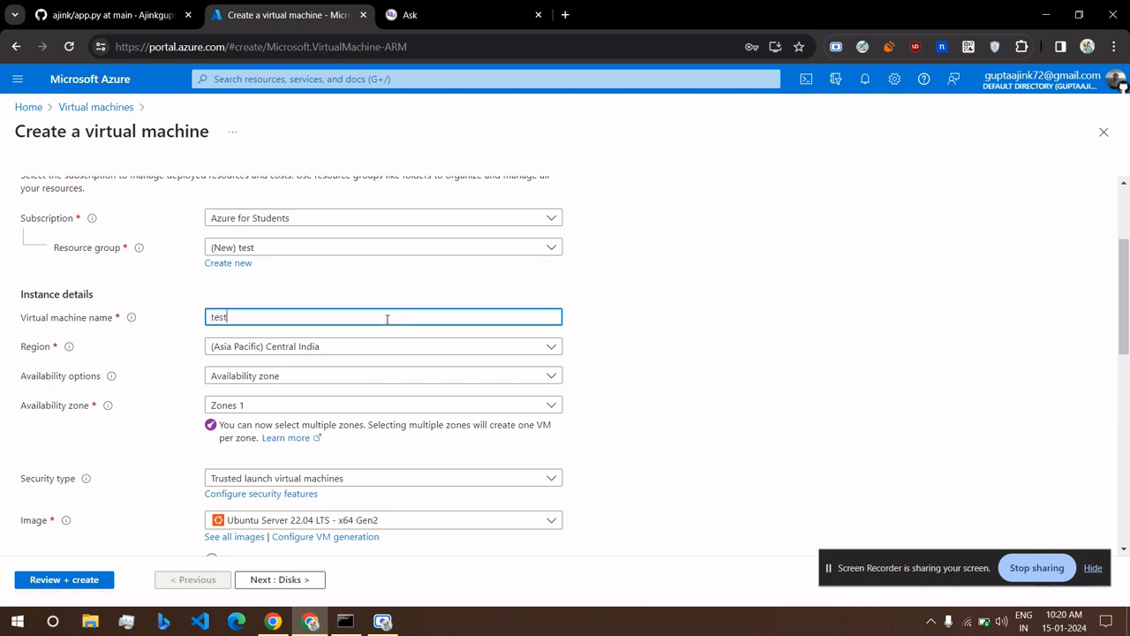
{"action": "left_click", "coordinate": [404, 352]}
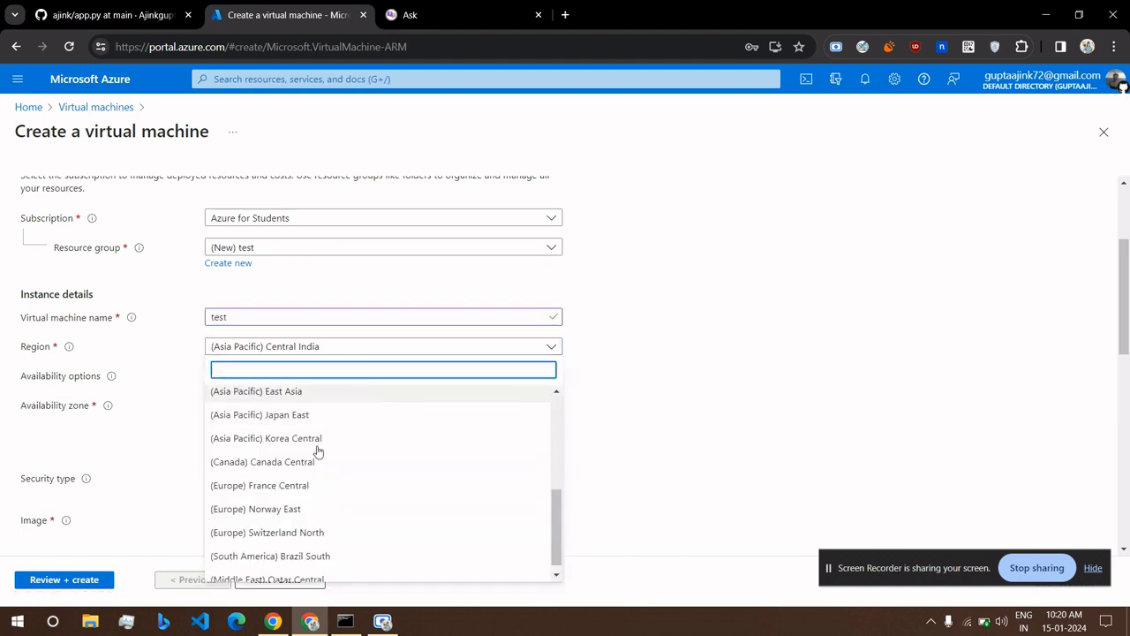
{"action": "scroll", "coordinate": [326, 426], "scroll_direction": "down", "scroll_amount": 1}
{"action": "scroll", "coordinate": [273, 496], "scroll_direction": "up", "scroll_amount": 2}
{"action": "scroll", "coordinate": [265, 496], "scroll_direction": "up", "scroll_amount": 3}
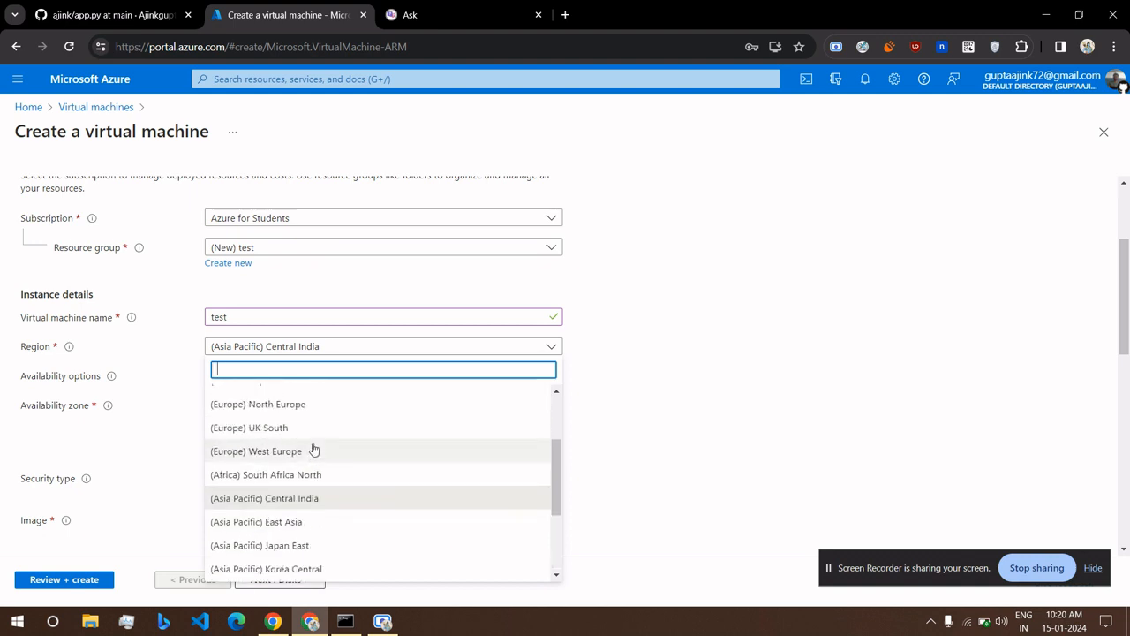
{"action": "left_click", "coordinate": [726, 380]}
{"action": "scroll", "coordinate": [726, 379], "scroll_direction": "down", "scroll_amount": 2}
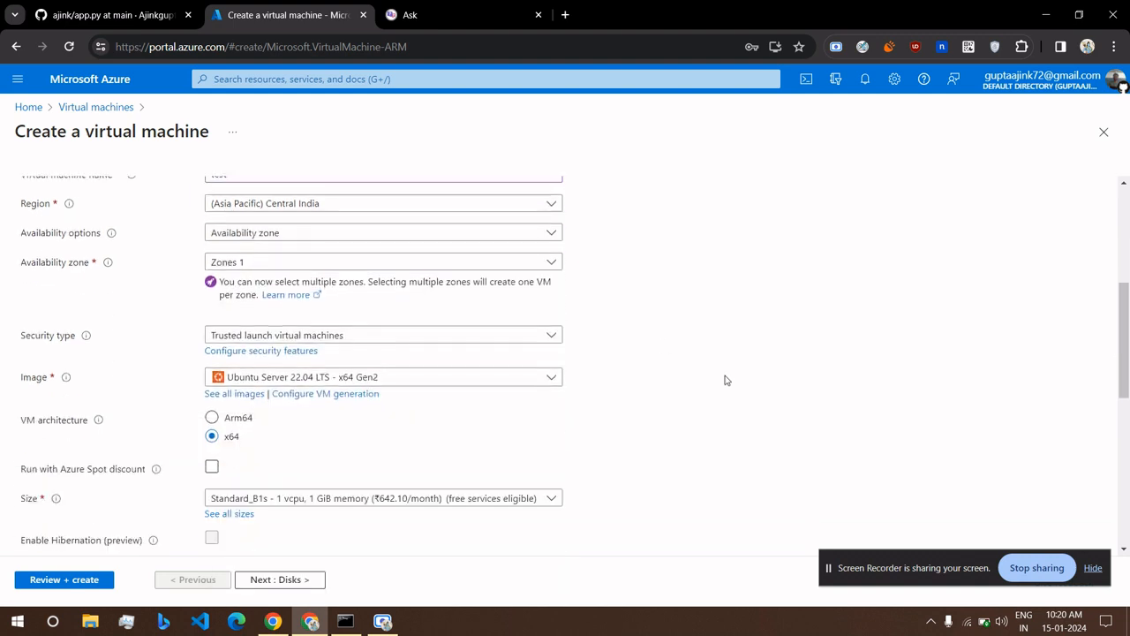
{"action": "left_click", "coordinate": [294, 235]}
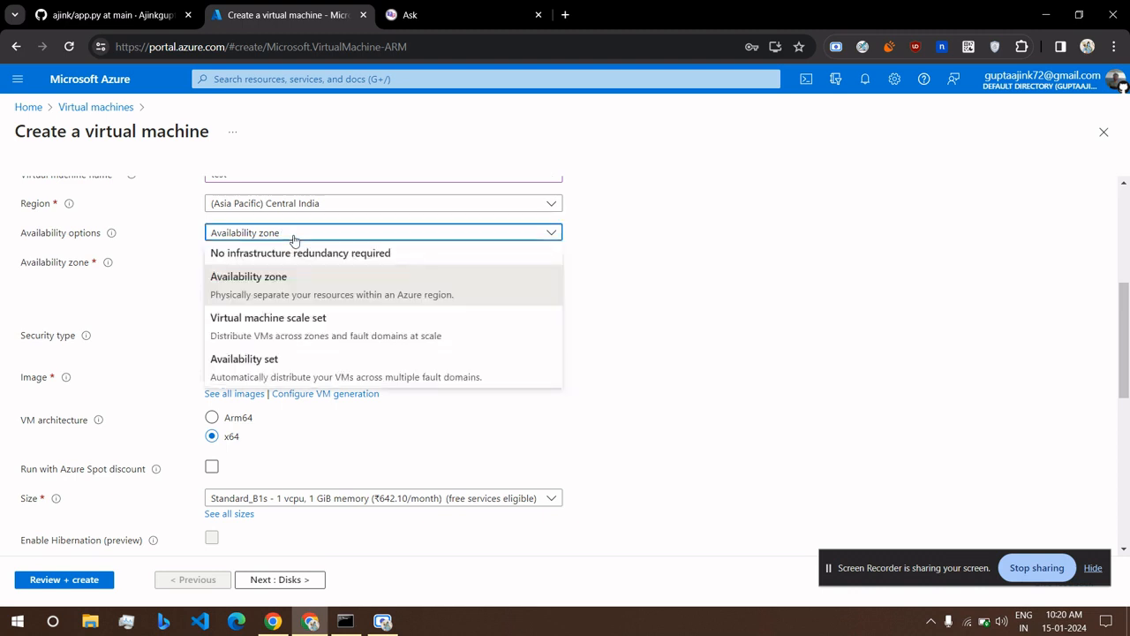
{"action": "left_click", "coordinate": [284, 257]}
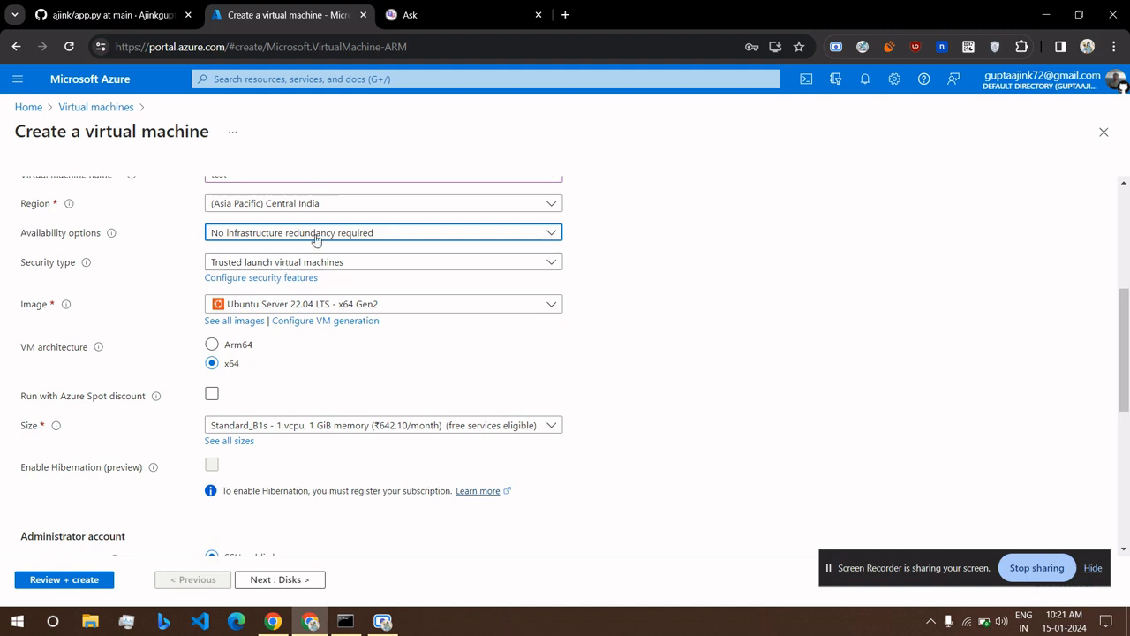
Set the VM security type to Standard, leaving availability unchanged.
{"action": "left_click", "coordinate": [316, 240]}
{"action": "left_click", "coordinate": [696, 222]}
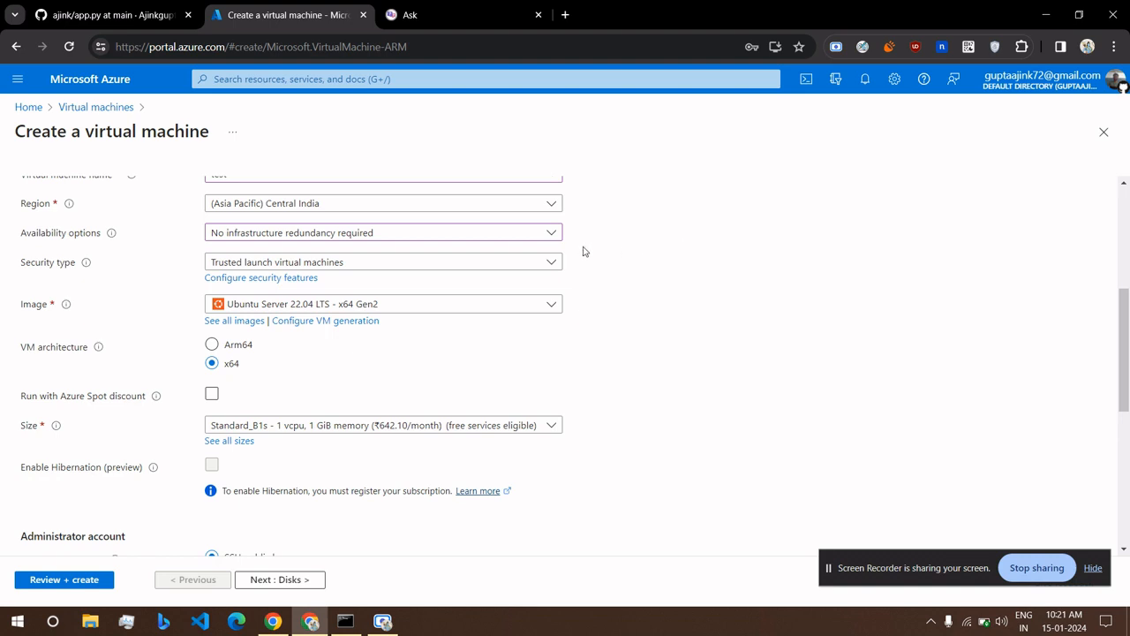
{"action": "left_click", "coordinate": [538, 265]}
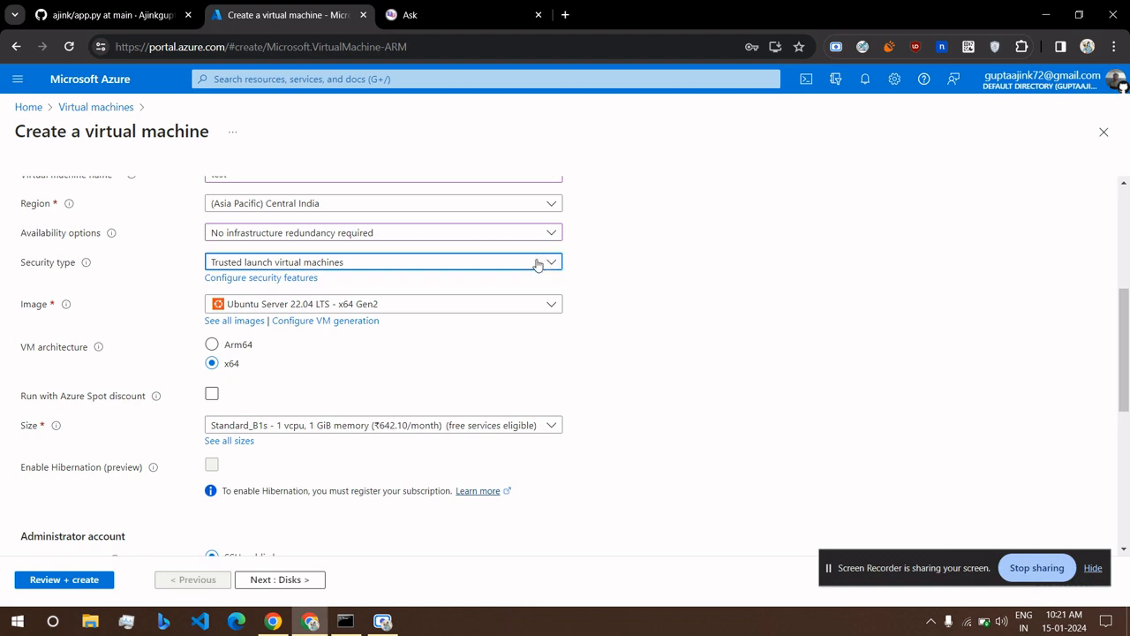
{"action": "left_click", "coordinate": [376, 307]}
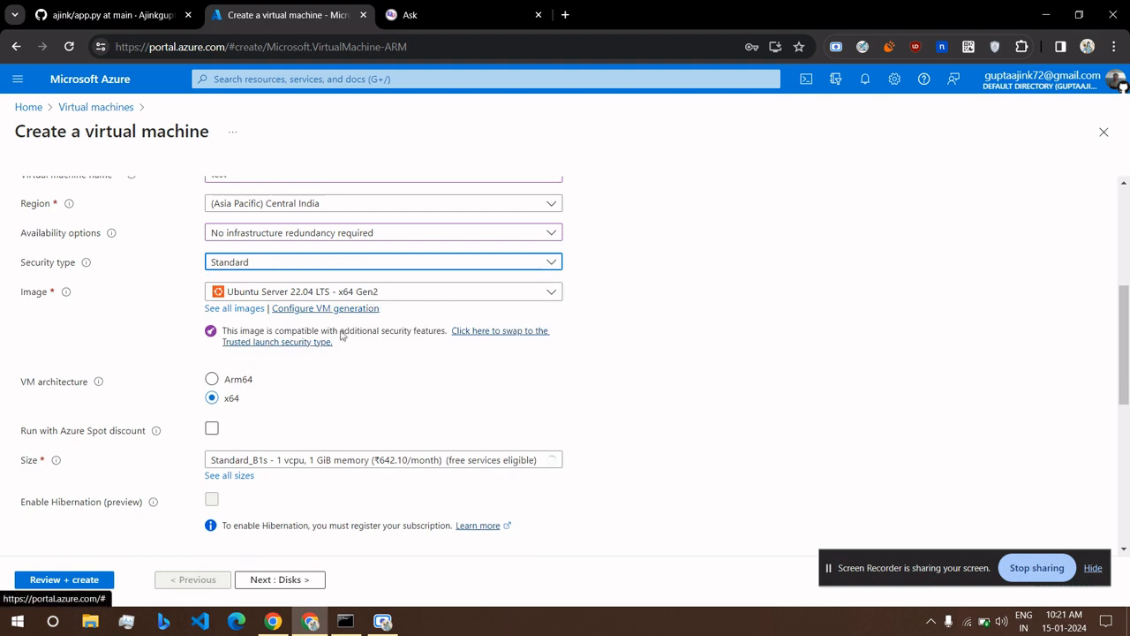
{"action": "scroll", "coordinate": [304, 336], "scroll_direction": "down", "scroll_amount": 1}
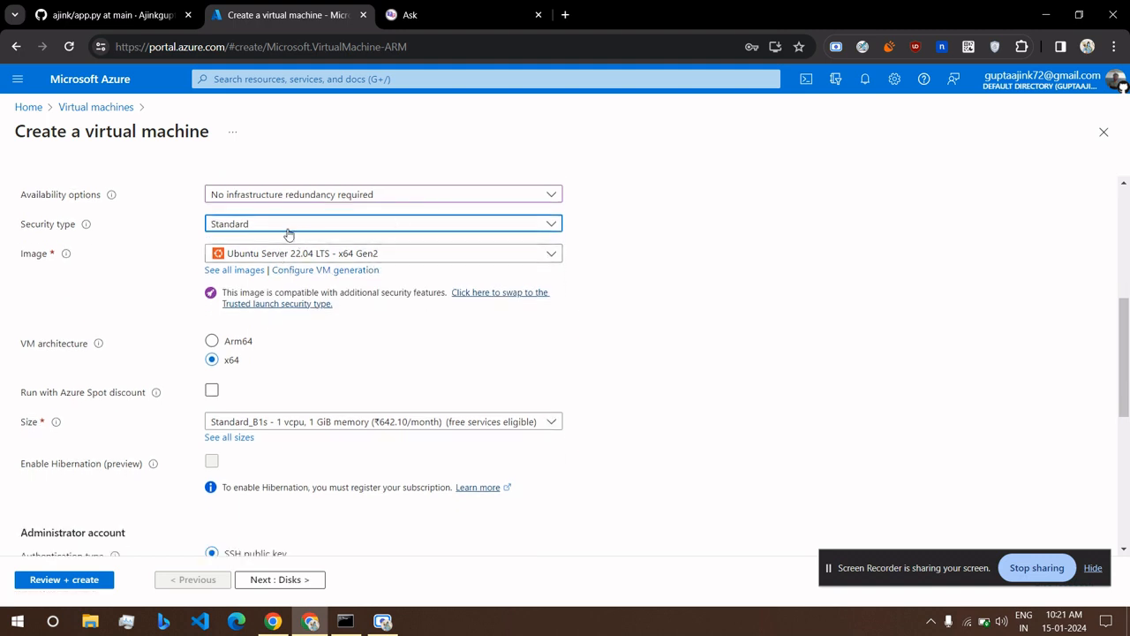
{"action": "left_click", "coordinate": [289, 227]}
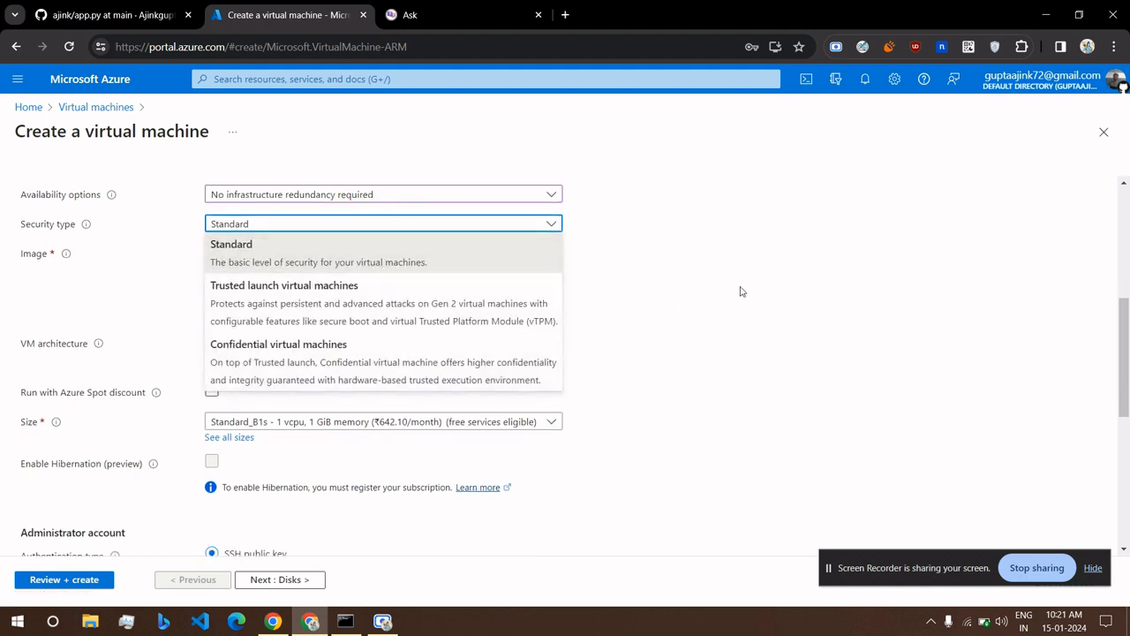
{"action": "left_click", "coordinate": [740, 292]}
Keep the Ubuntu Server 22.04 LTS image and open the full list of VM sizes.
{"action": "left_click", "coordinate": [321, 258]}
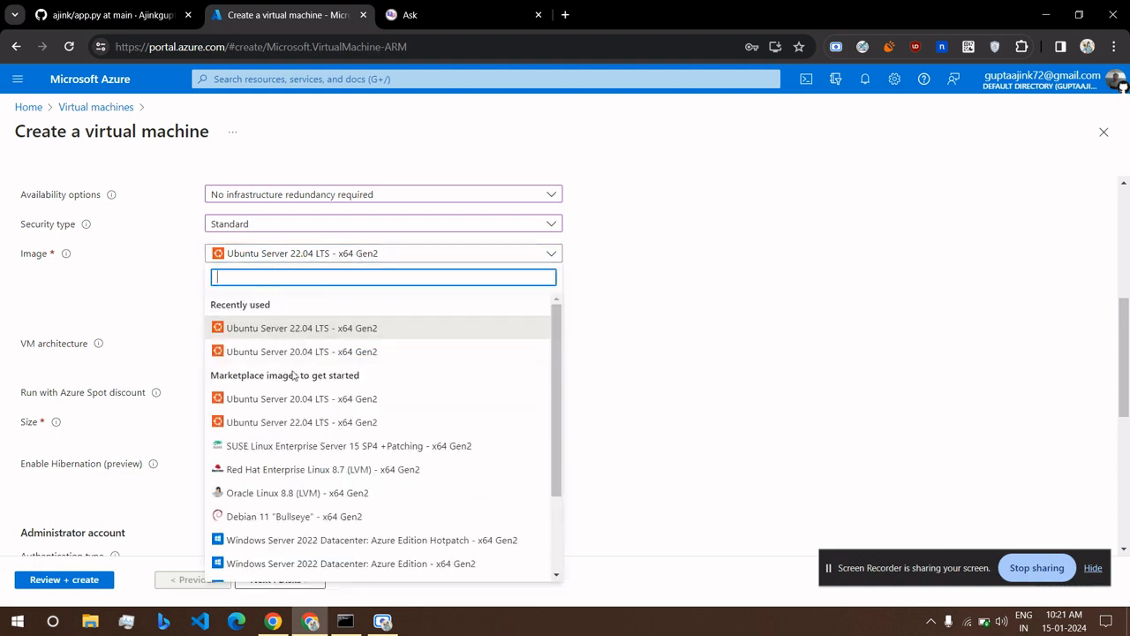
{"action": "scroll", "coordinate": [334, 399], "scroll_direction": "down", "scroll_amount": 2}
{"action": "scroll", "coordinate": [334, 399], "scroll_direction": "up", "scroll_amount": 3}
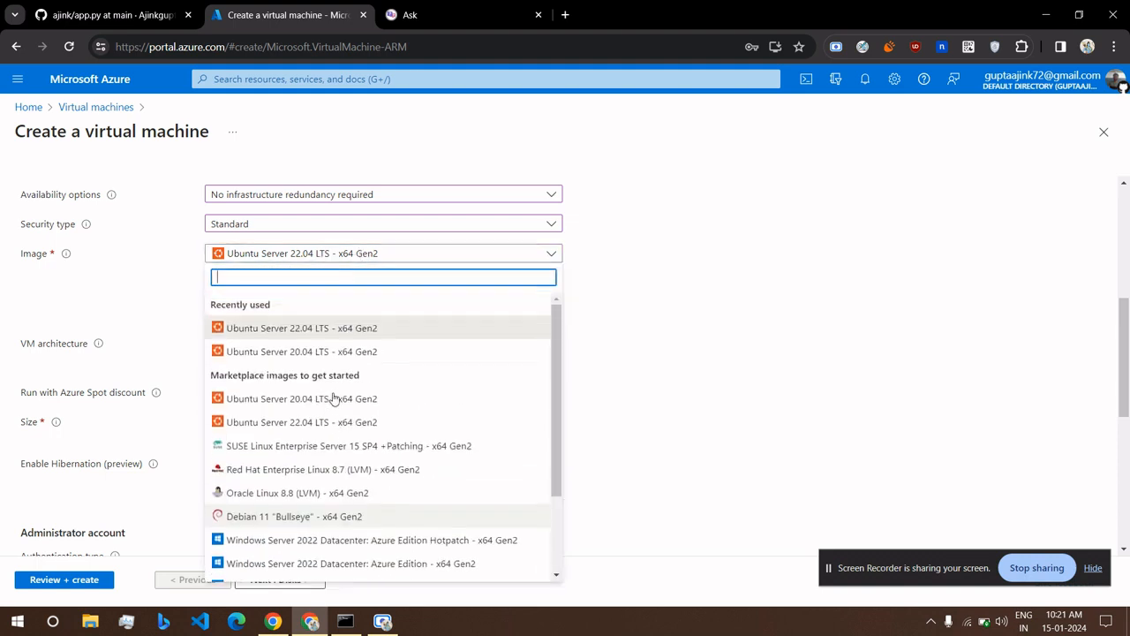
{"action": "left_click", "coordinate": [688, 338]}
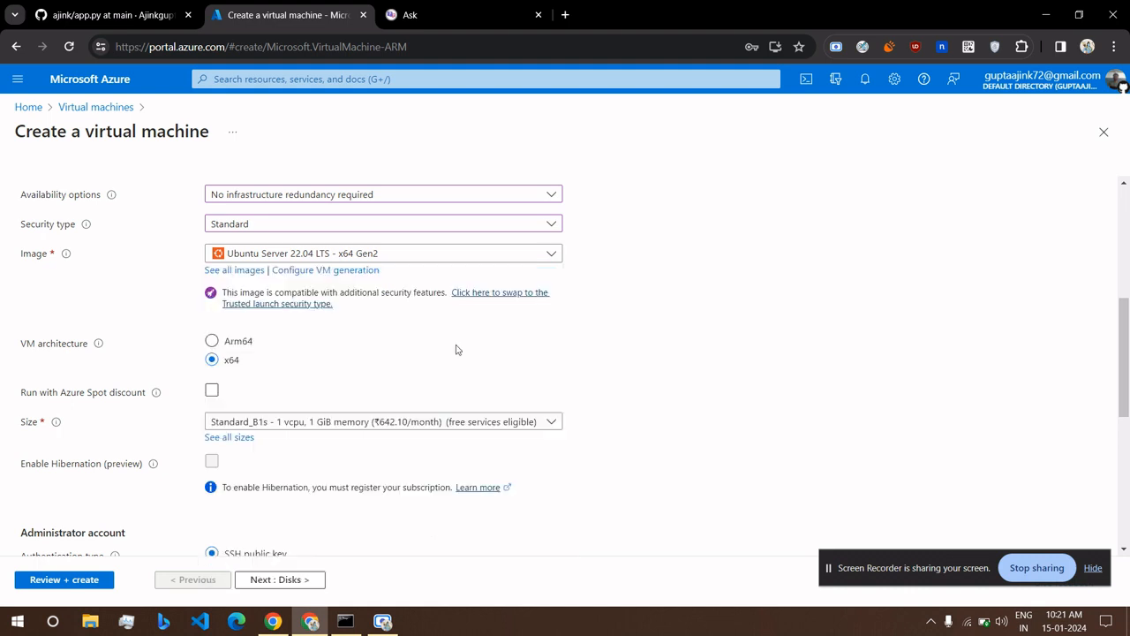
{"action": "scroll", "coordinate": [456, 349], "scroll_direction": "down", "scroll_amount": 1}
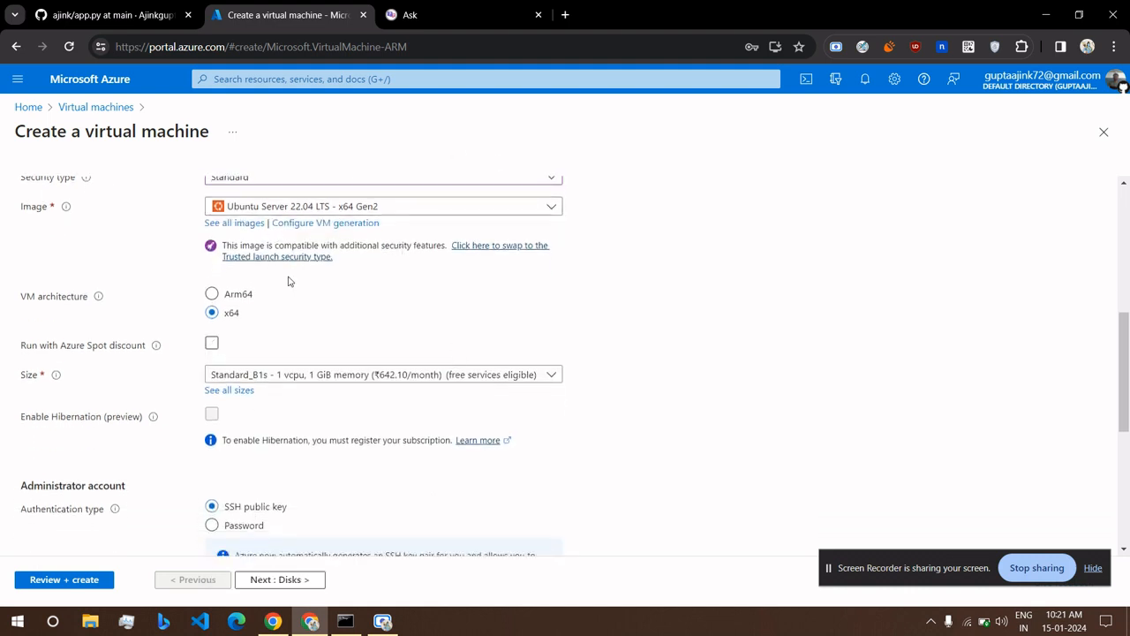
{"action": "scroll", "coordinate": [258, 316], "scroll_direction": "down", "scroll_amount": 2}
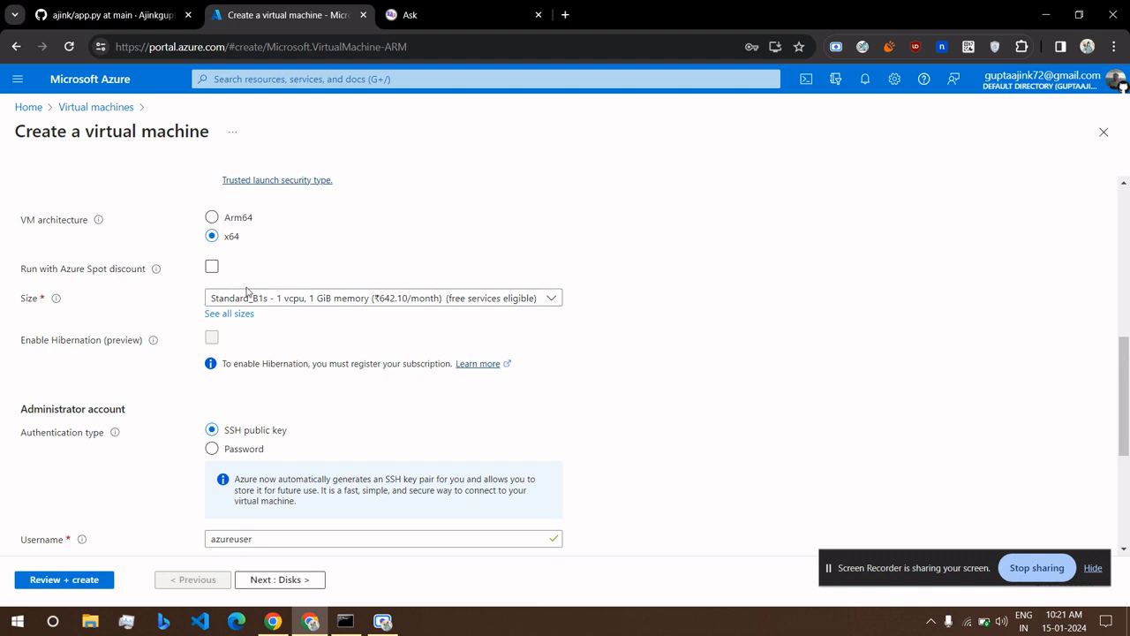
{"action": "scroll", "coordinate": [237, 285], "scroll_direction": "down", "scroll_amount": 1}
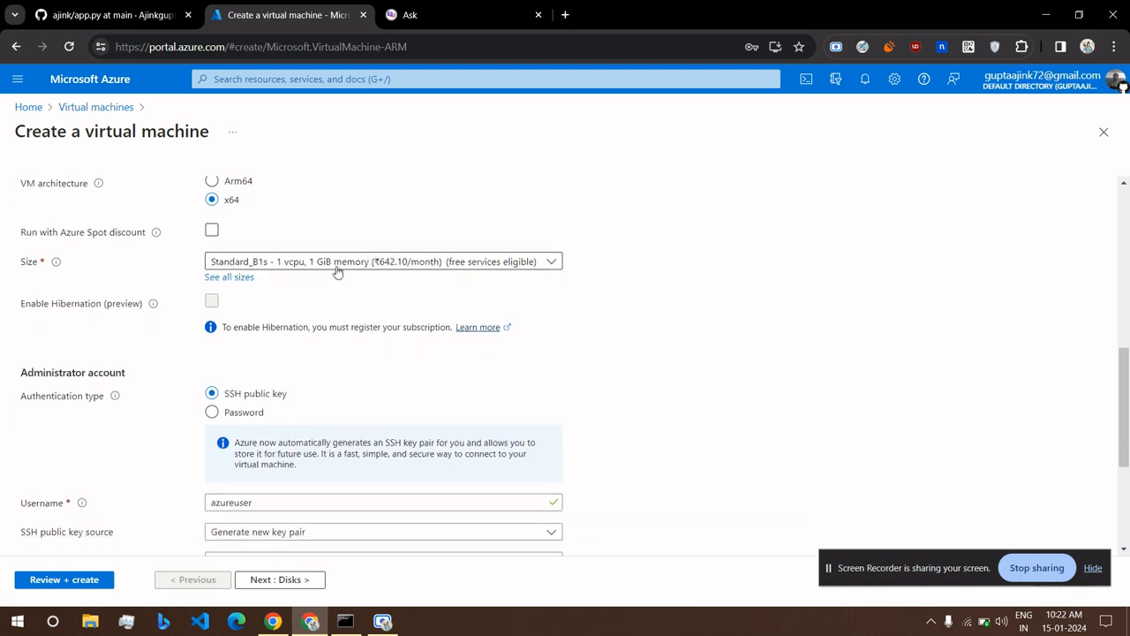
{"action": "left_click", "coordinate": [508, 264]}
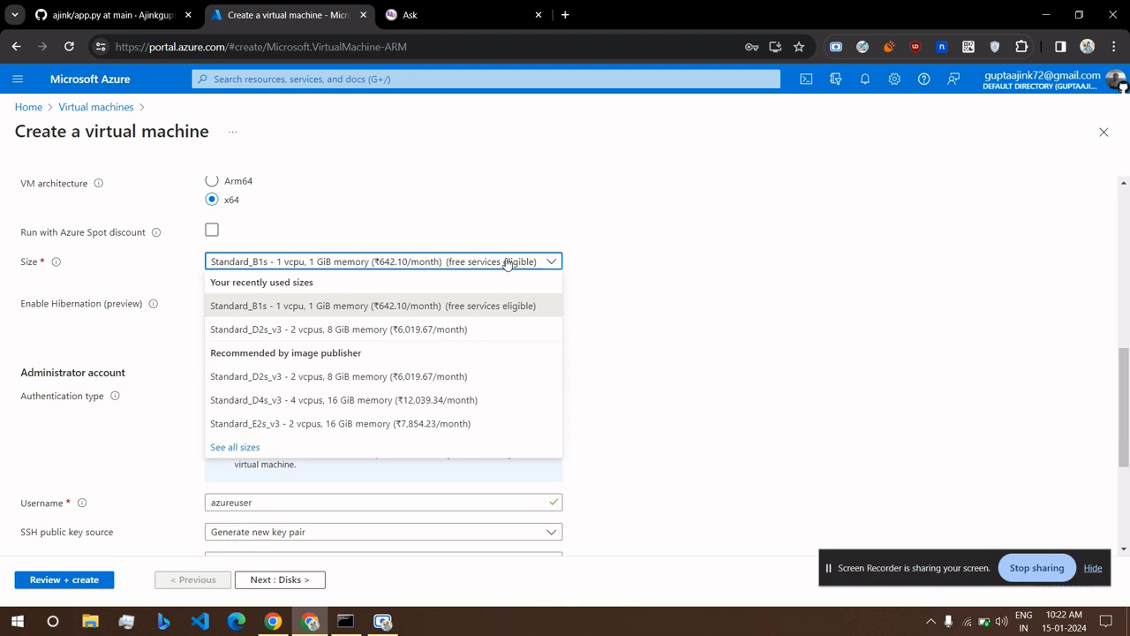
{"action": "left_click", "coordinate": [235, 448]}
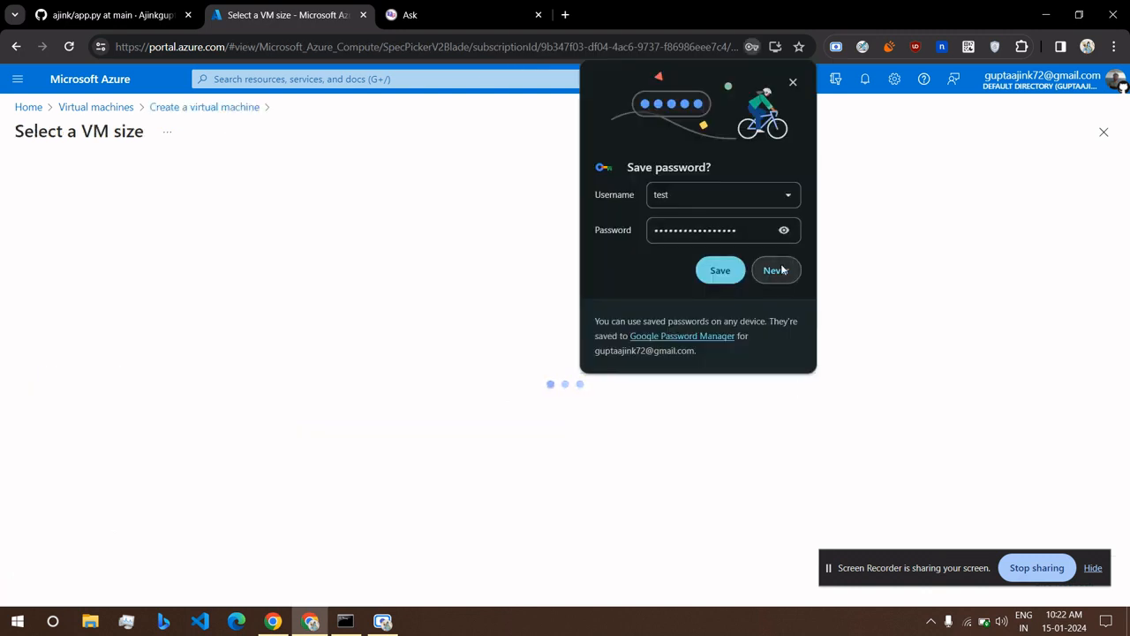
{"action": "left_click", "coordinate": [780, 268]}
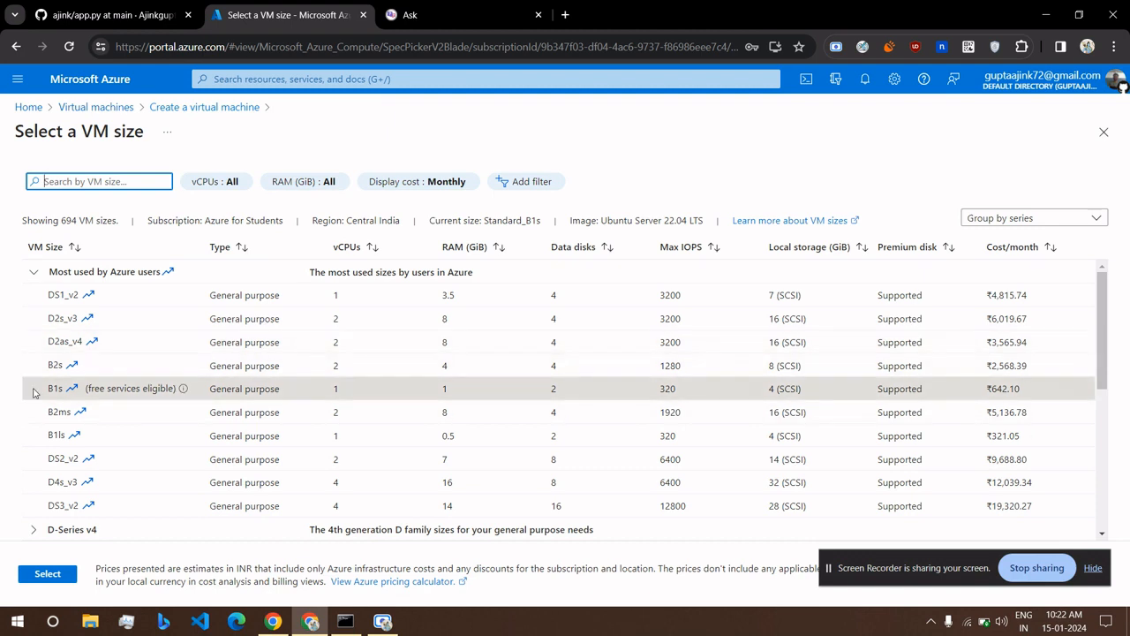
Select Standard_B1s (1 vCPU, 1 GiB memory, free-services eligible) as the VM size.
{"action": "scroll", "coordinate": [34, 393], "scroll_direction": "up", "scroll_amount": 5}
{"action": "mouse_move", "coordinate": [300, 393]}
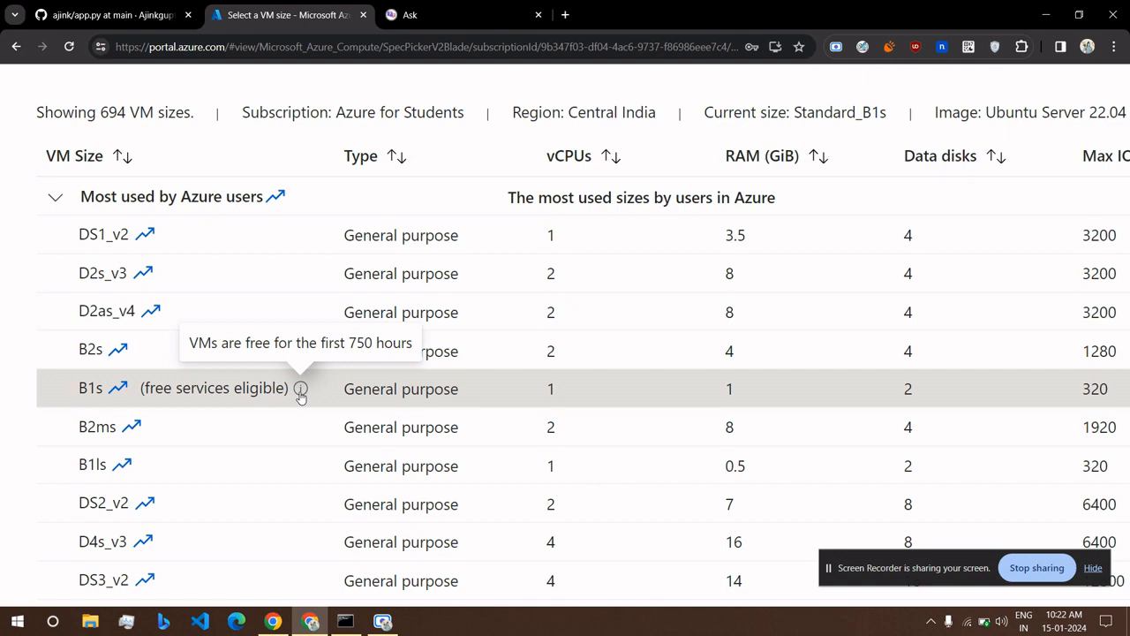
{"action": "scroll", "coordinate": [301, 393], "scroll_direction": "down", "scroll_amount": 5}
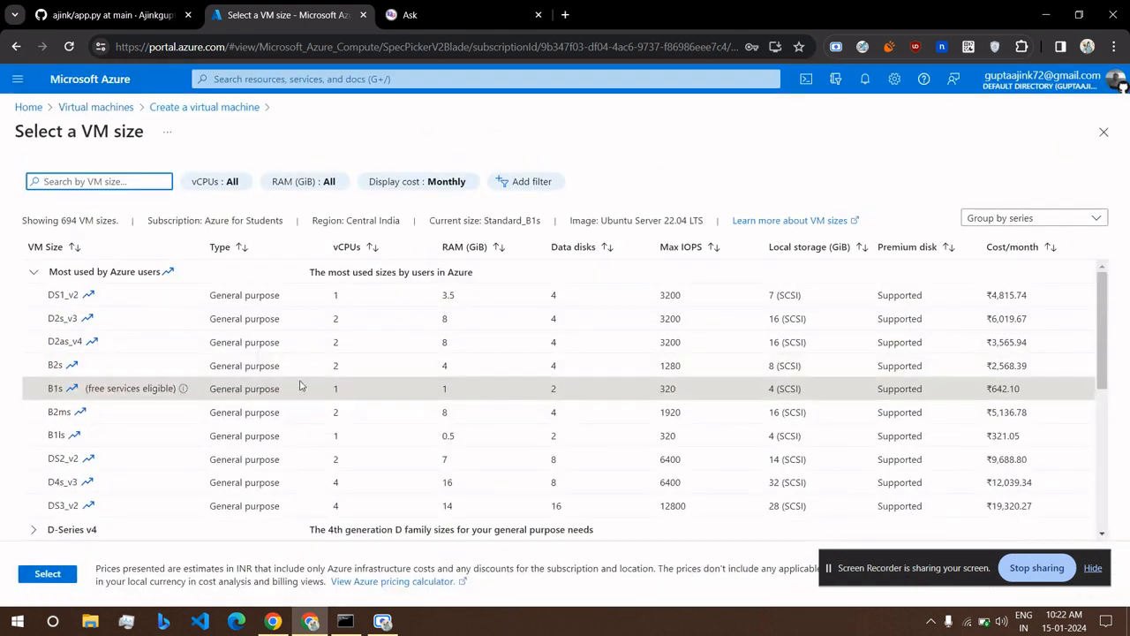
{"action": "left_click", "coordinate": [357, 396]}
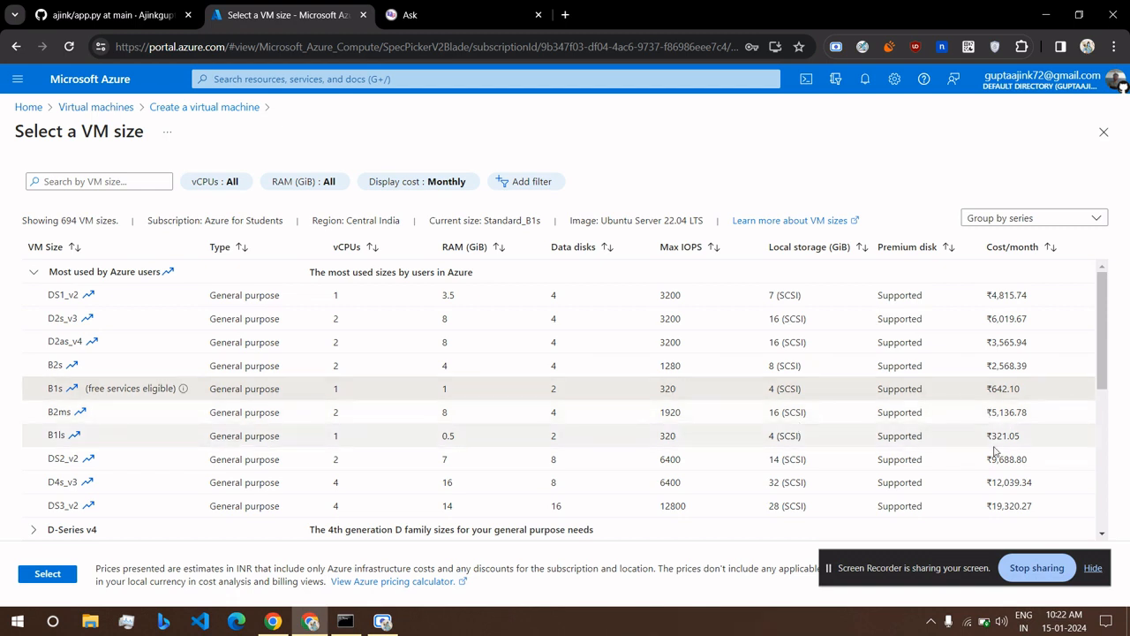
{"action": "scroll", "coordinate": [992, 442], "scroll_direction": "down", "scroll_amount": 3}
{"action": "scroll", "coordinate": [986, 398], "scroll_direction": "up", "scroll_amount": 2}
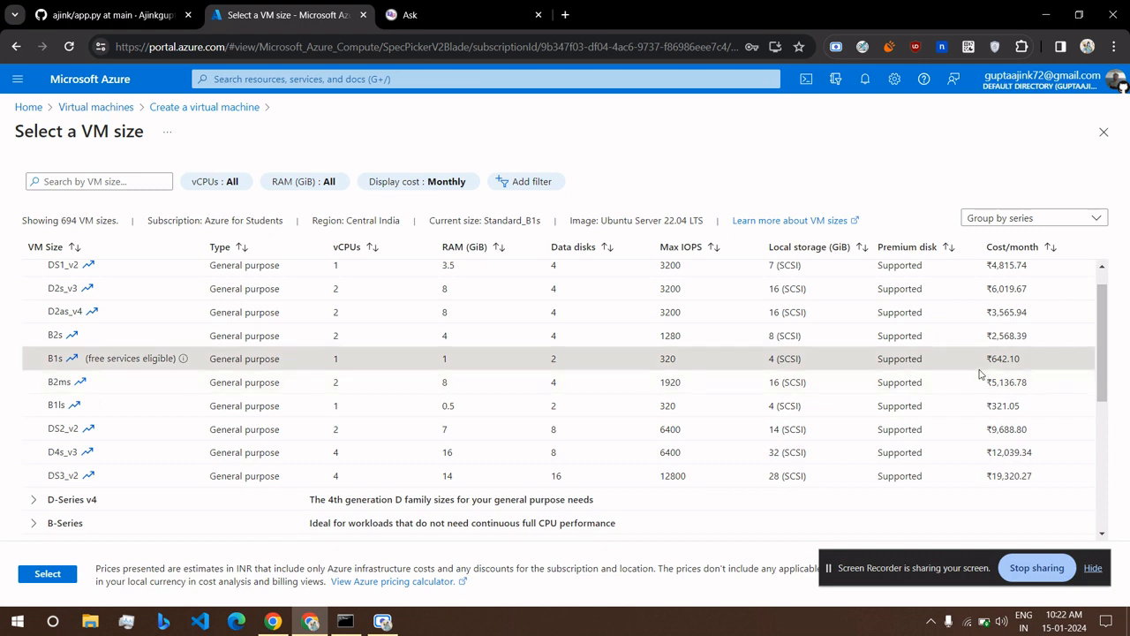
{"action": "left_click", "coordinate": [55, 576]}
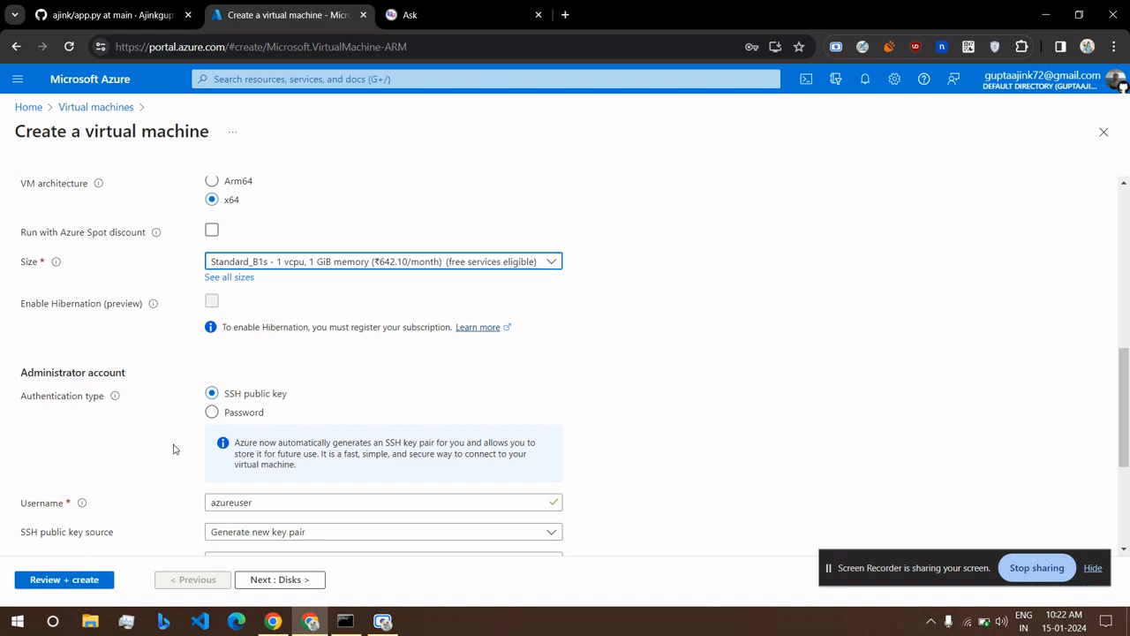
Switch to password authentication and enter an administrator username without reserved words.
{"action": "scroll", "coordinate": [196, 418], "scroll_direction": "down", "scroll_amount": 2}
{"action": "scroll", "coordinate": [196, 418], "scroll_direction": "up", "scroll_amount": 2}
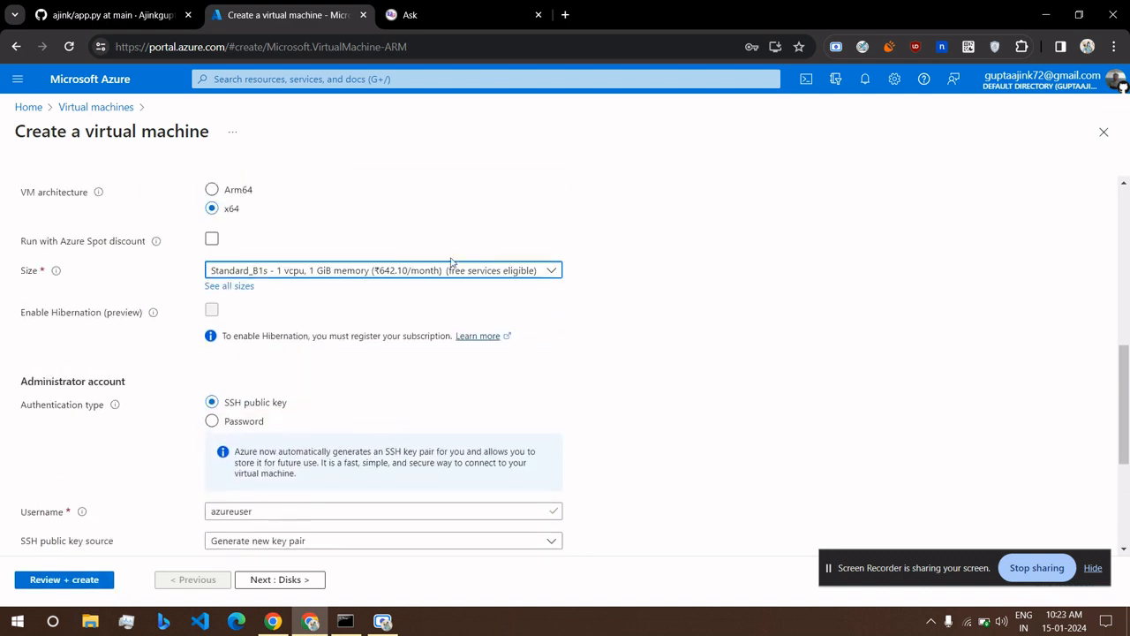
{"action": "scroll", "coordinate": [260, 297], "scroll_direction": "down", "scroll_amount": 3}
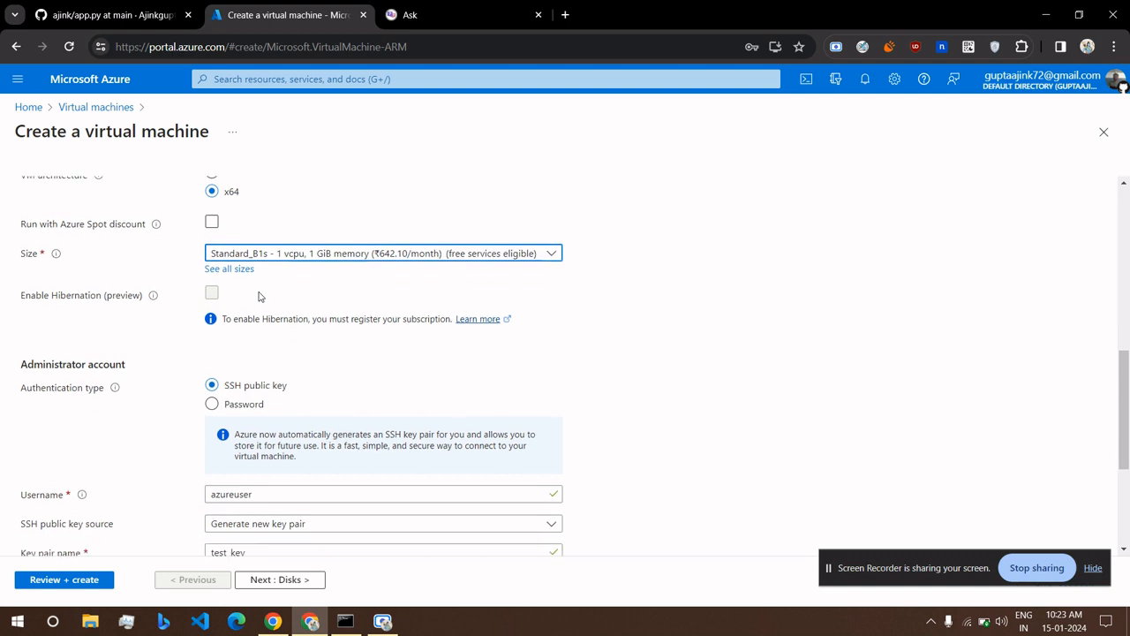
{"action": "left_click", "coordinate": [212, 274]}
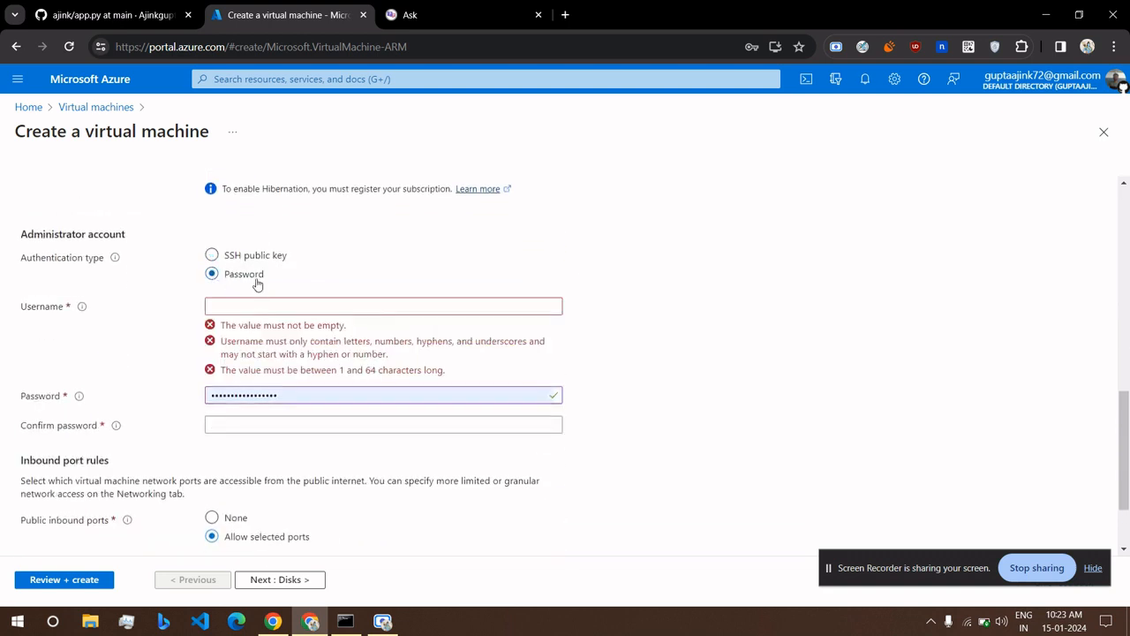
{"action": "left_click", "coordinate": [277, 305]}
{"action": "type", "text": "test"}
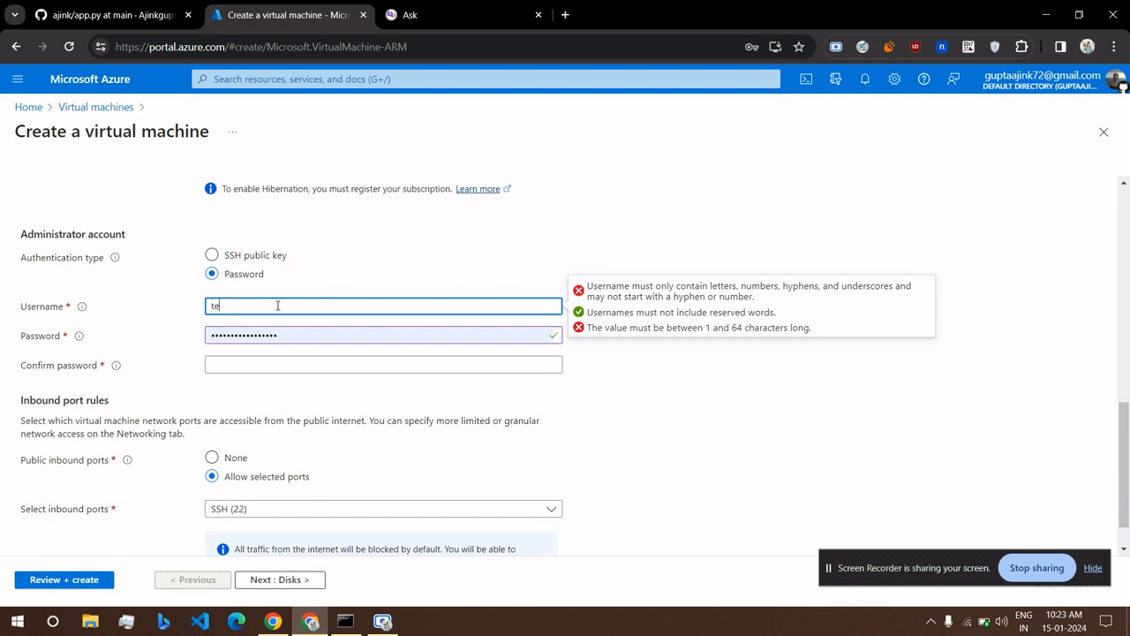
{"action": "left_click", "coordinate": [275, 334]}
{"action": "double_click", "coordinate": [274, 332]}
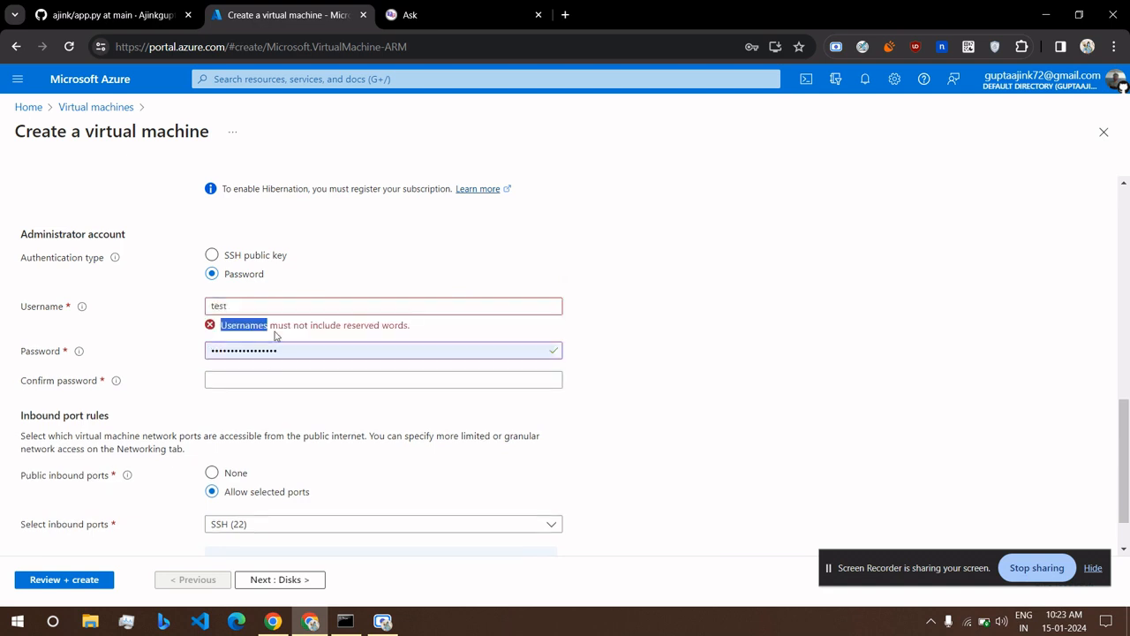
{"action": "left_click", "coordinate": [314, 305]}
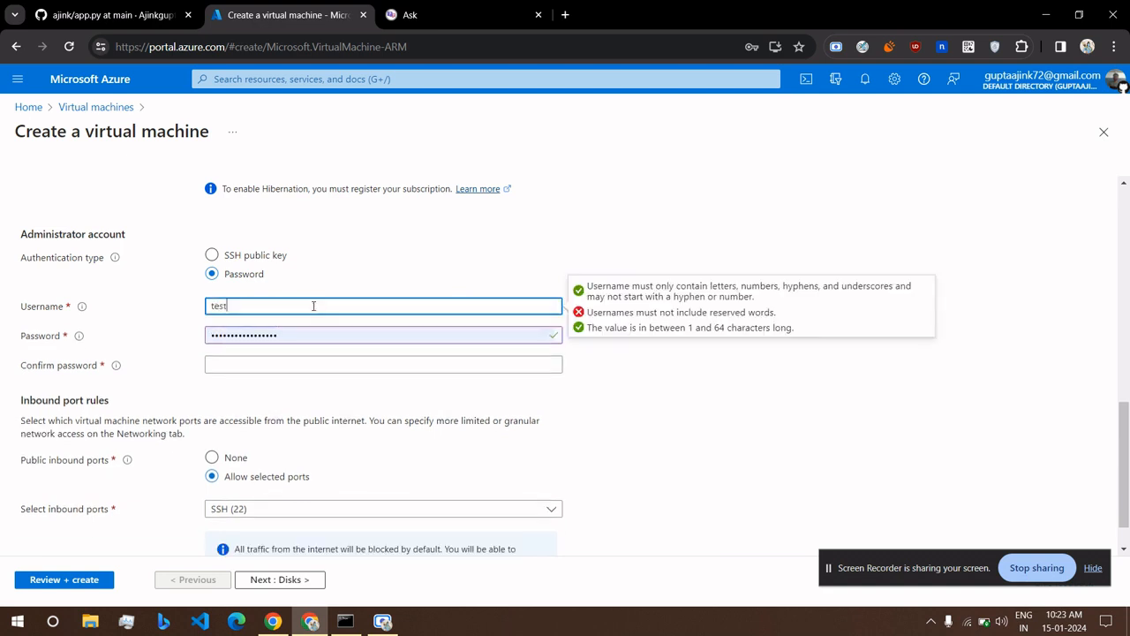
{"action": "type", "text": "12"}
Enter the administrator password and the matching confirmation password.
{"action": "double_click", "coordinate": [276, 335]}
{"action": "key", "text": "BackSpace"}
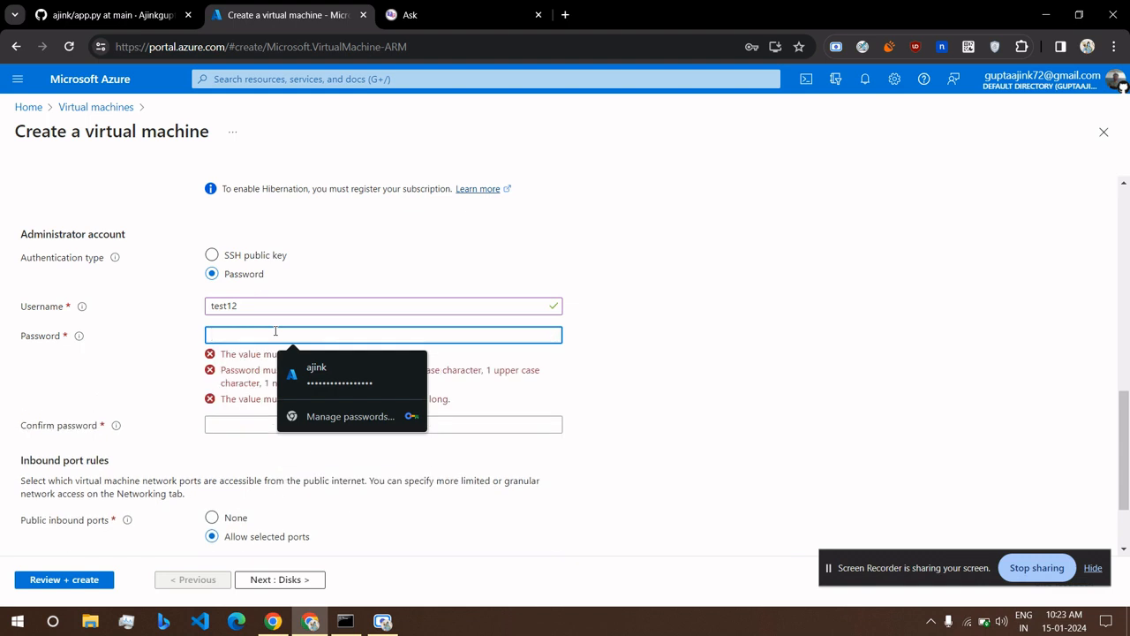
{"action": "type", "text": "•"}
{"action": "key", "text": "BackSpace"}
{"action": "type", "text": "•••••••"}
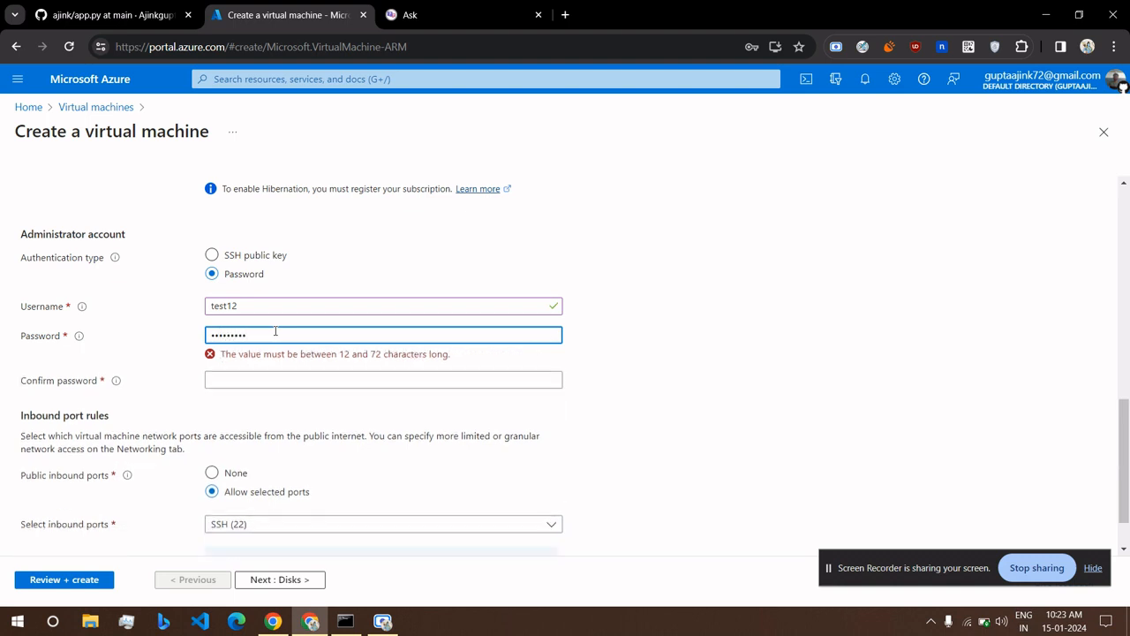
{"action": "type", "text": "••••"}
{"action": "left_click", "coordinate": [275, 361]}
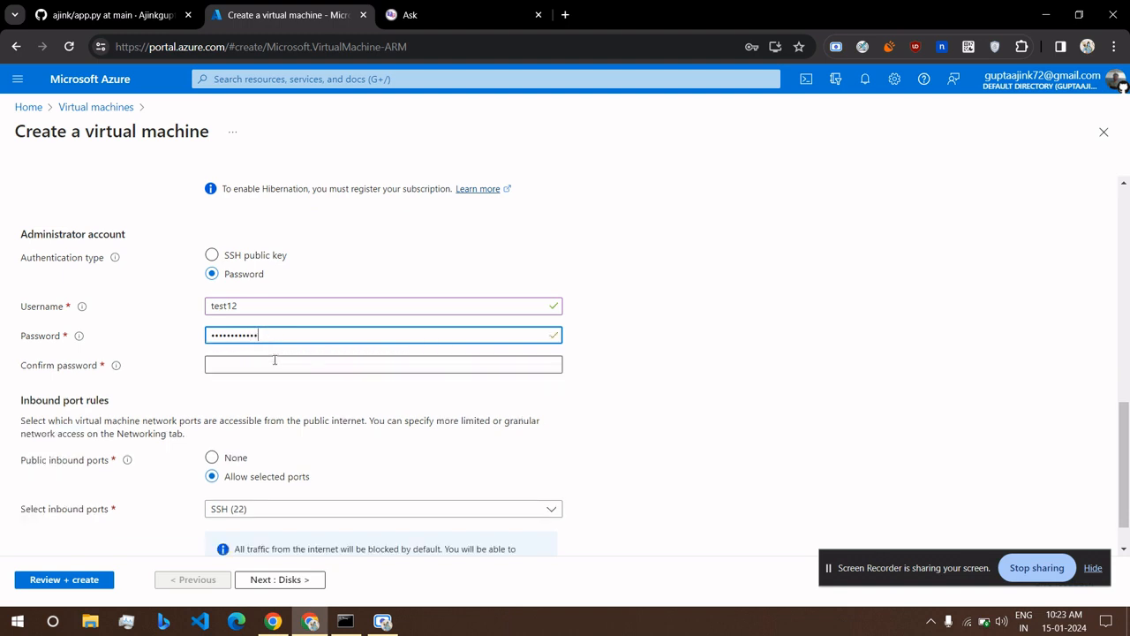
{"action": "type", "text": "••••"}
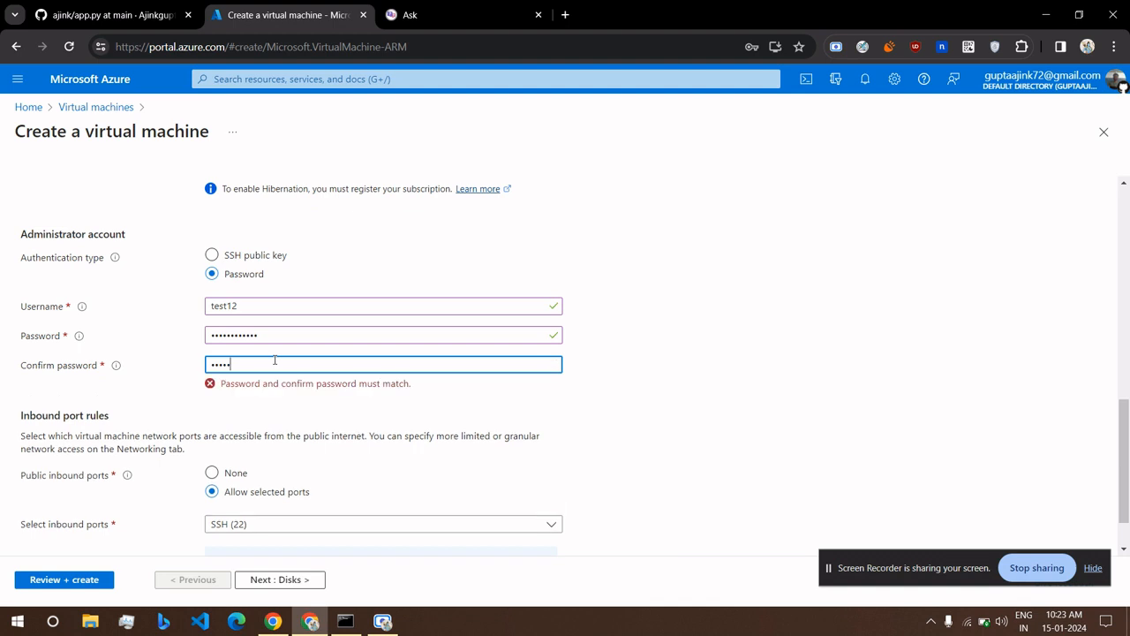
{"action": "type", "text": "•••••"}
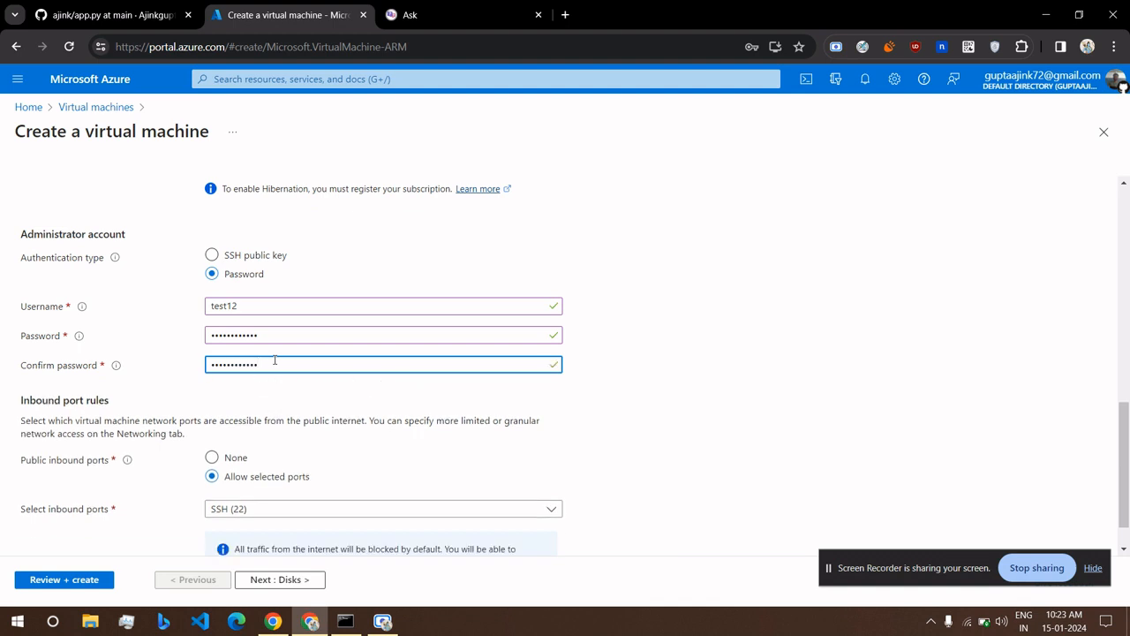
{"action": "scroll", "coordinate": [274, 361], "scroll_direction": "down", "scroll_amount": 1}
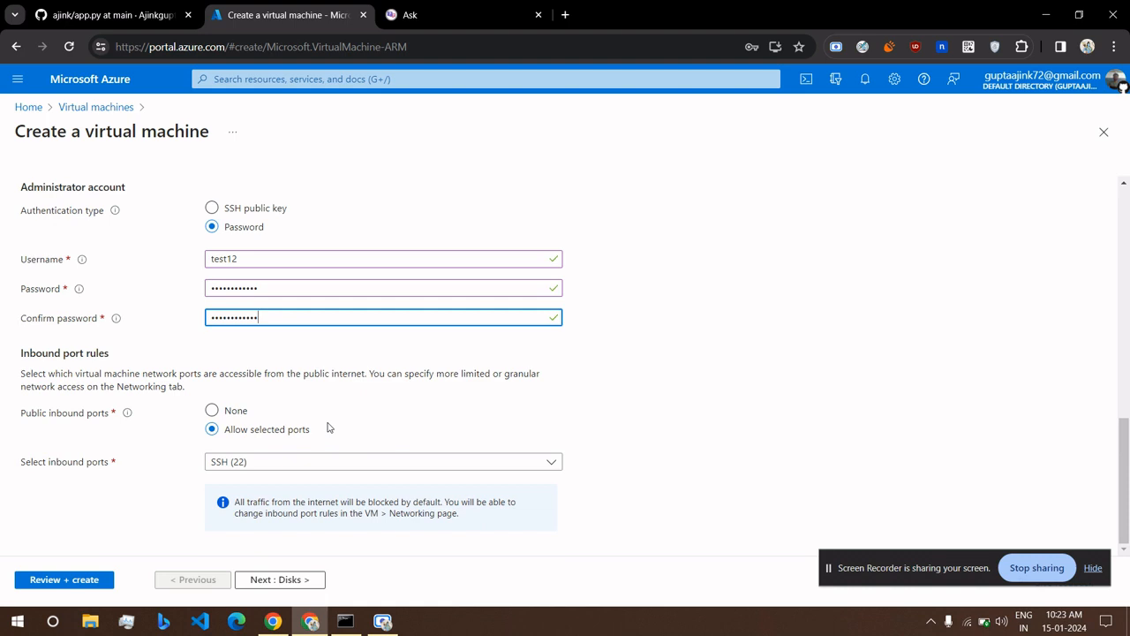
Allow inbound HTTP (80) and HTTPS (443) alongside SSH (22), then continue to Disks.
{"action": "left_click", "coordinate": [265, 469]}
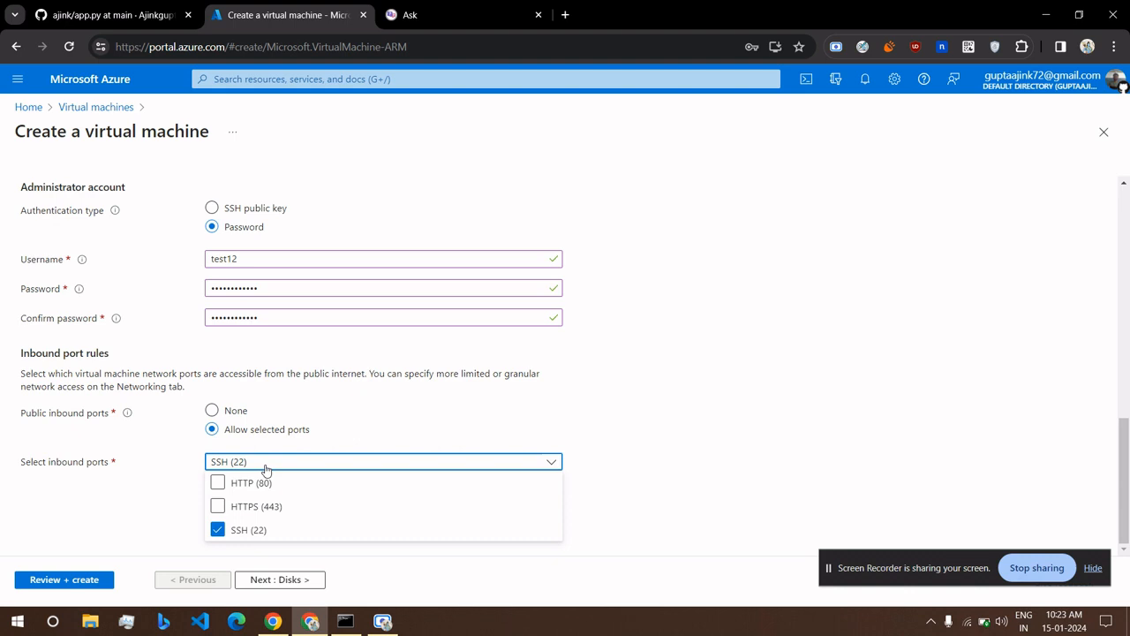
{"action": "left_click", "coordinate": [218, 483]}
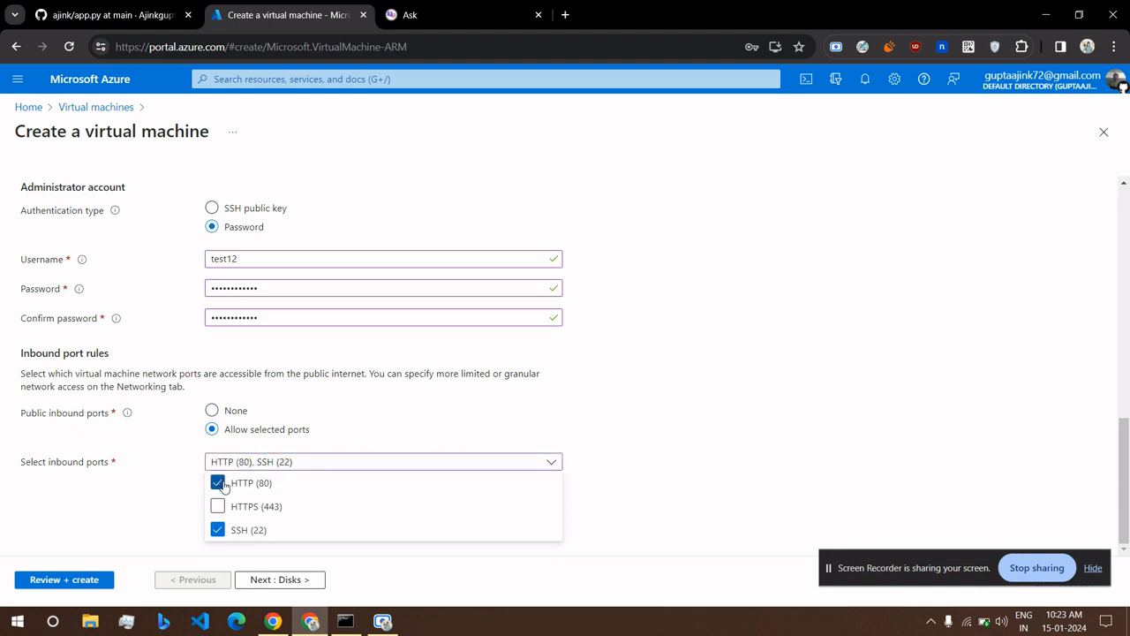
{"action": "left_click", "coordinate": [218, 507]}
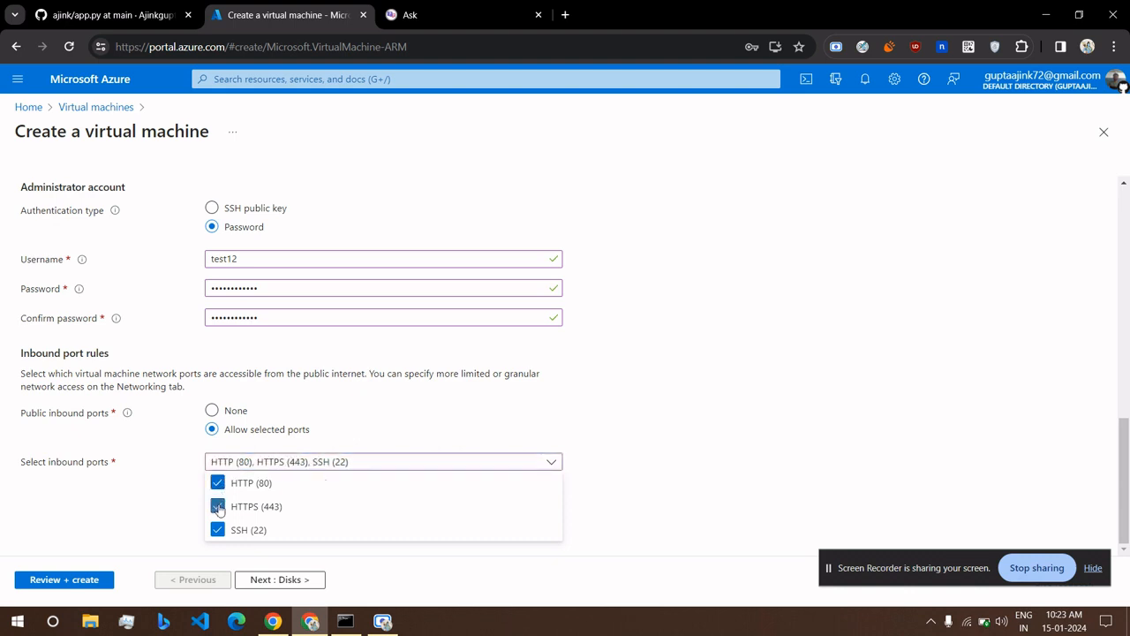
{"action": "left_click", "coordinate": [164, 494]}
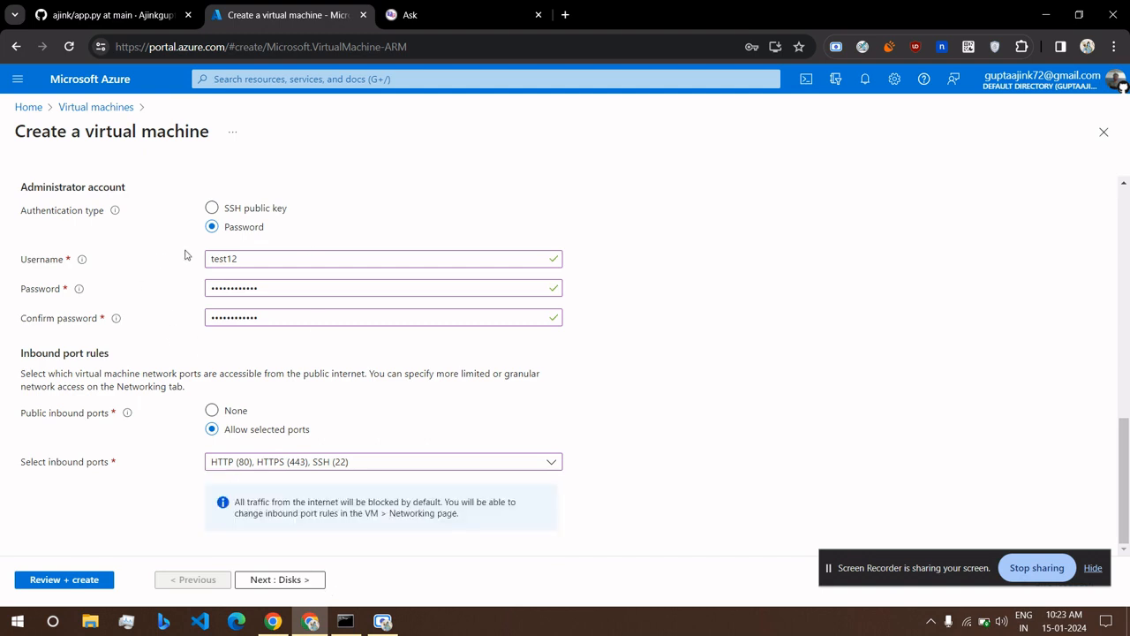
{"action": "left_click", "coordinate": [297, 579]}
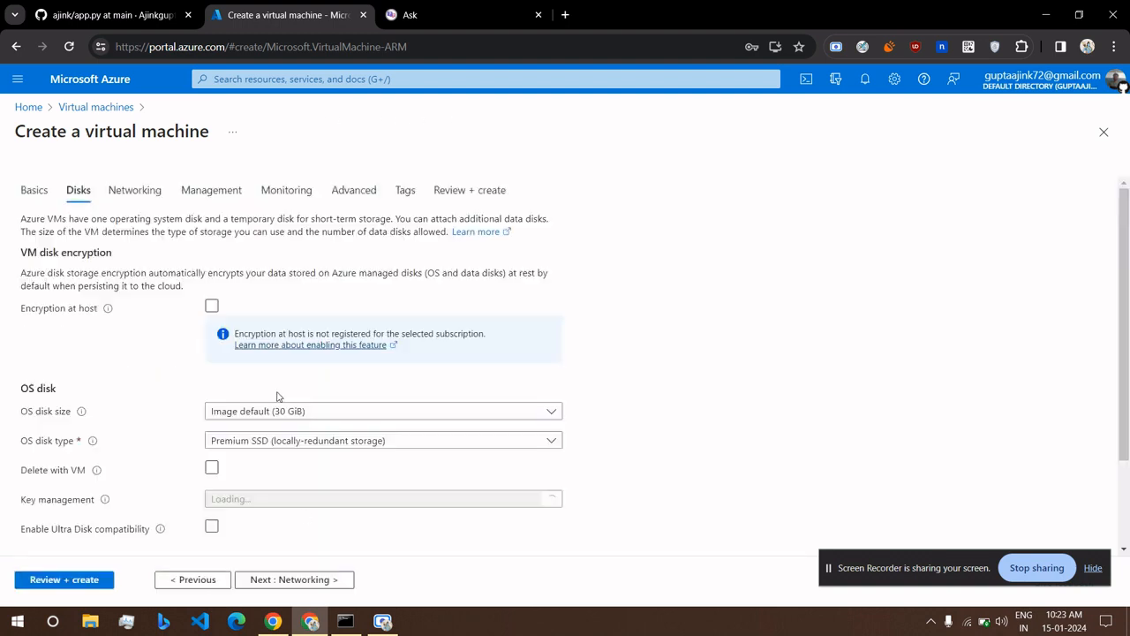
Review the 30 GiB Premium SSD OS disk settings and proceed to Networking.
{"action": "scroll", "coordinate": [277, 397], "scroll_direction": "down", "scroll_amount": 2}
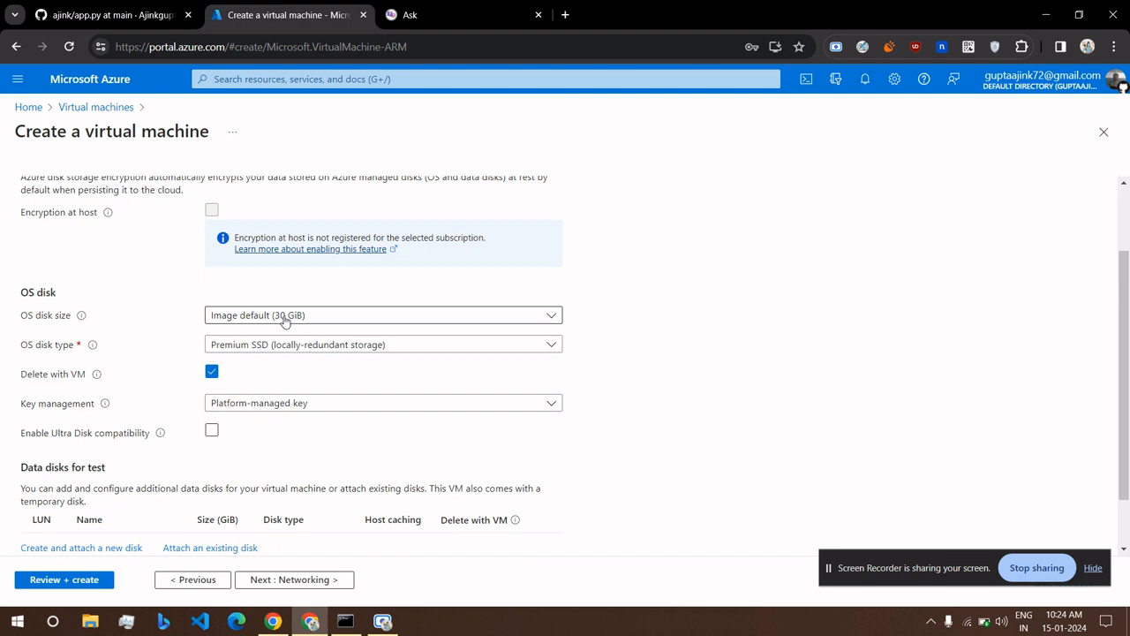
{"action": "scroll", "coordinate": [284, 322], "scroll_direction": "down", "scroll_amount": 1}
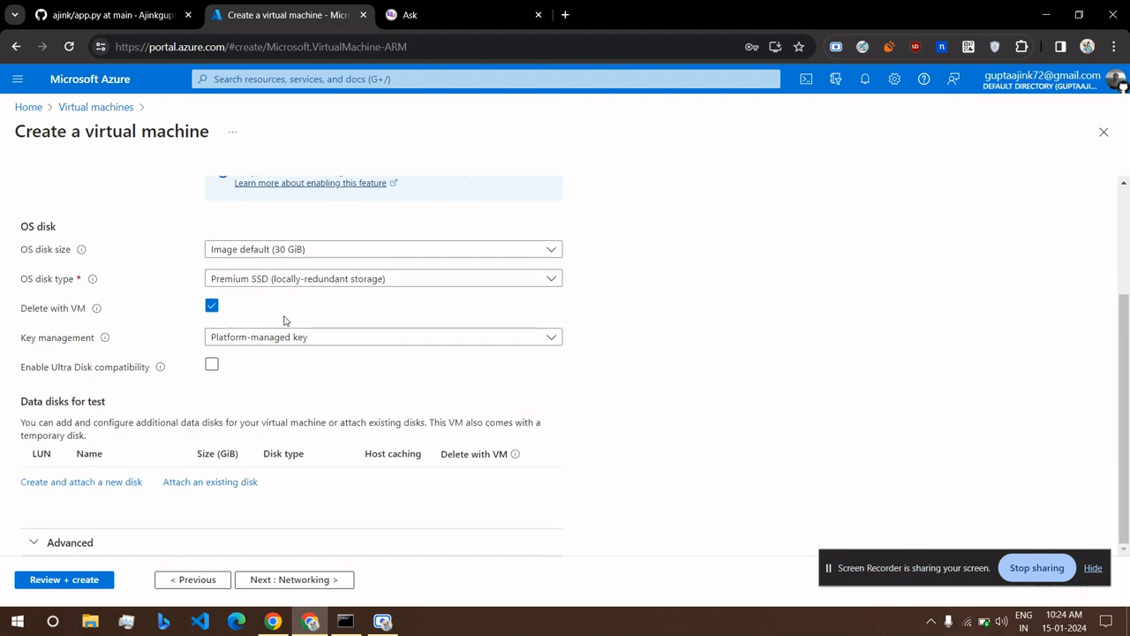
{"action": "scroll", "coordinate": [284, 322], "scroll_direction": "up", "scroll_amount": 3}
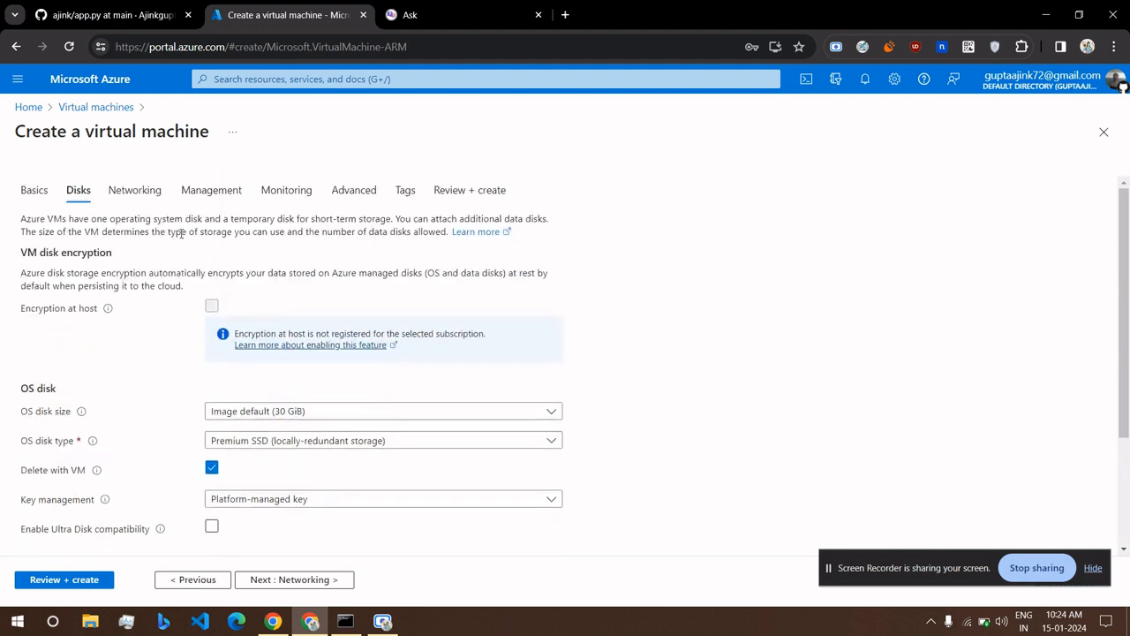
{"action": "left_click", "coordinate": [136, 197]}
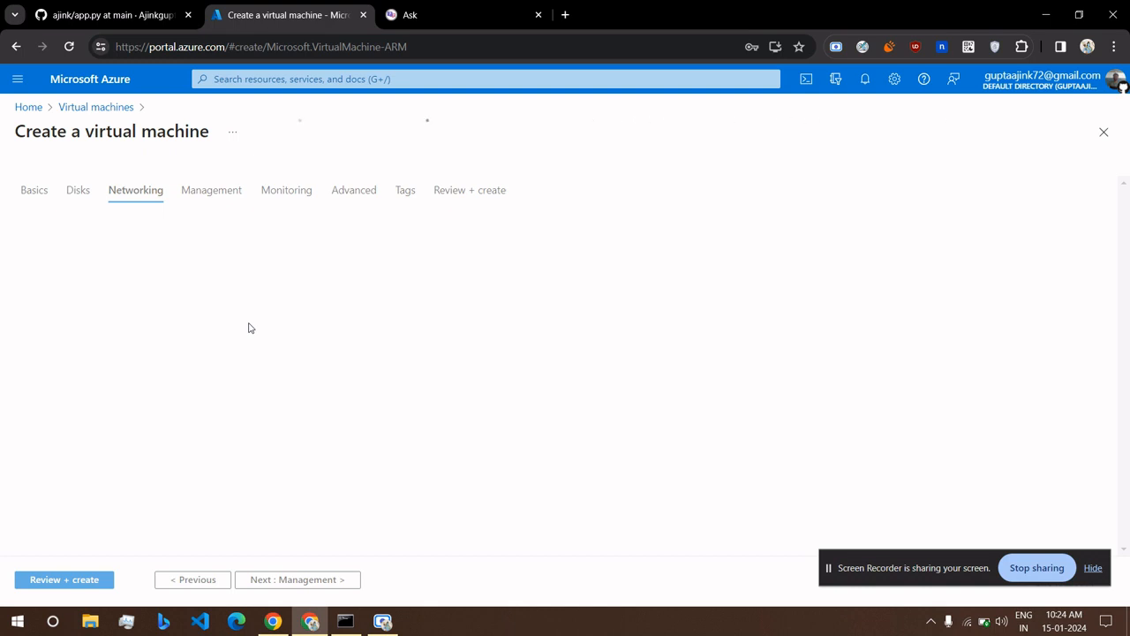
Keep the default networking (test-vnet, test-ip, ports 80/443/22) and go to Review + create.
{"action": "scroll", "coordinate": [581, 333], "scroll_direction": "down", "scroll_amount": 1}
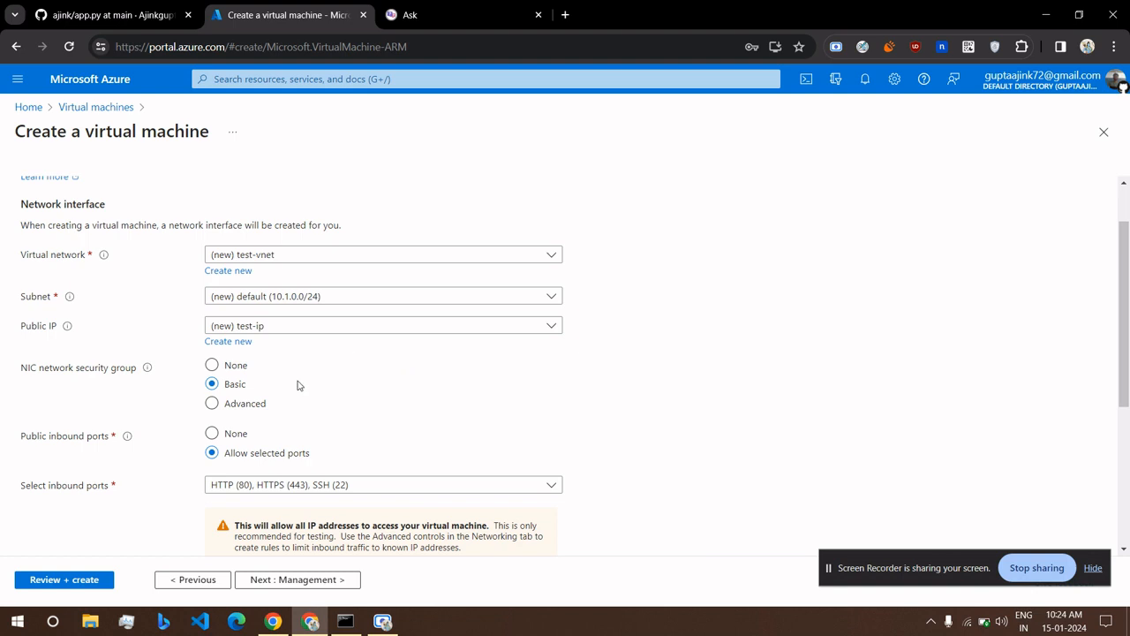
{"action": "scroll", "coordinate": [435, 385], "scroll_direction": "down", "scroll_amount": 2}
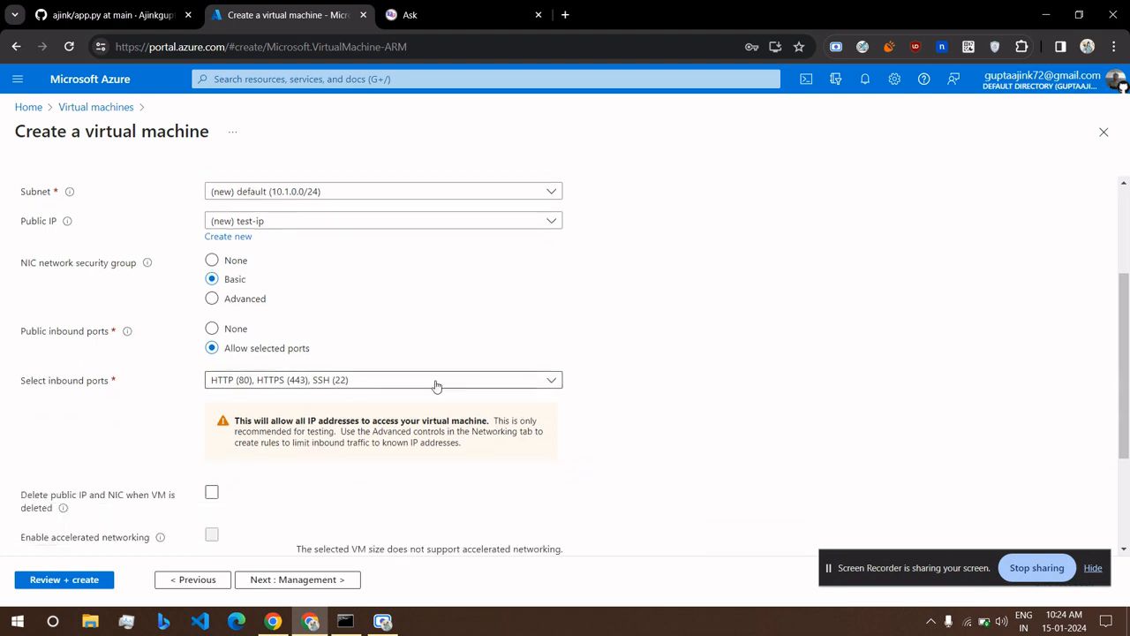
{"action": "scroll", "coordinate": [284, 512], "scroll_direction": "down", "scroll_amount": 3}
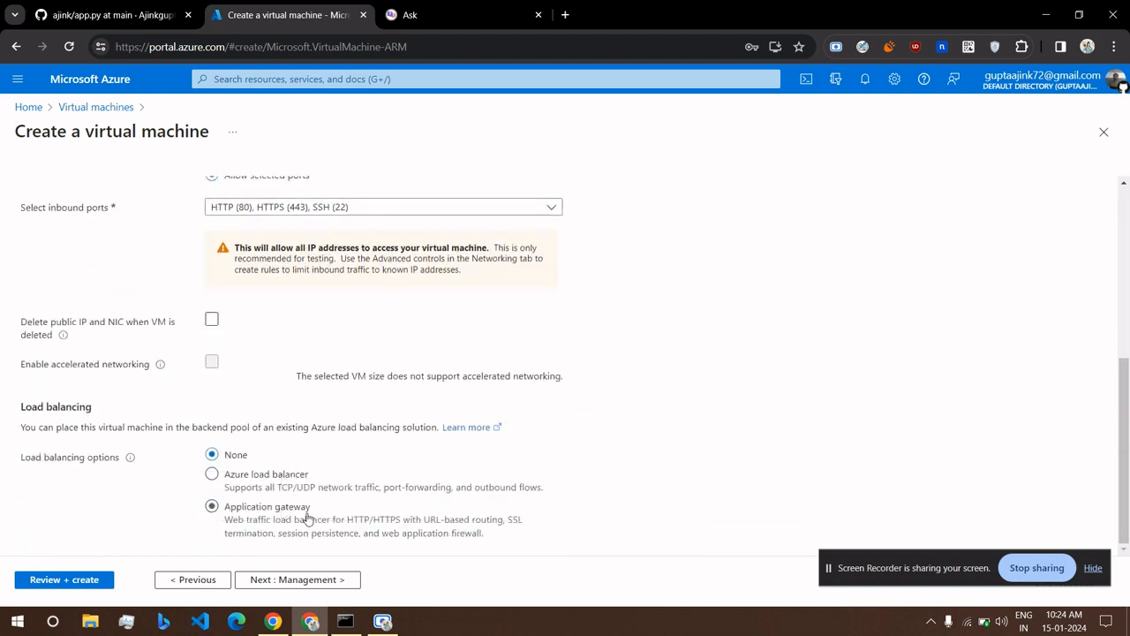
{"action": "scroll", "coordinate": [286, 511], "scroll_direction": "up", "scroll_amount": 5}
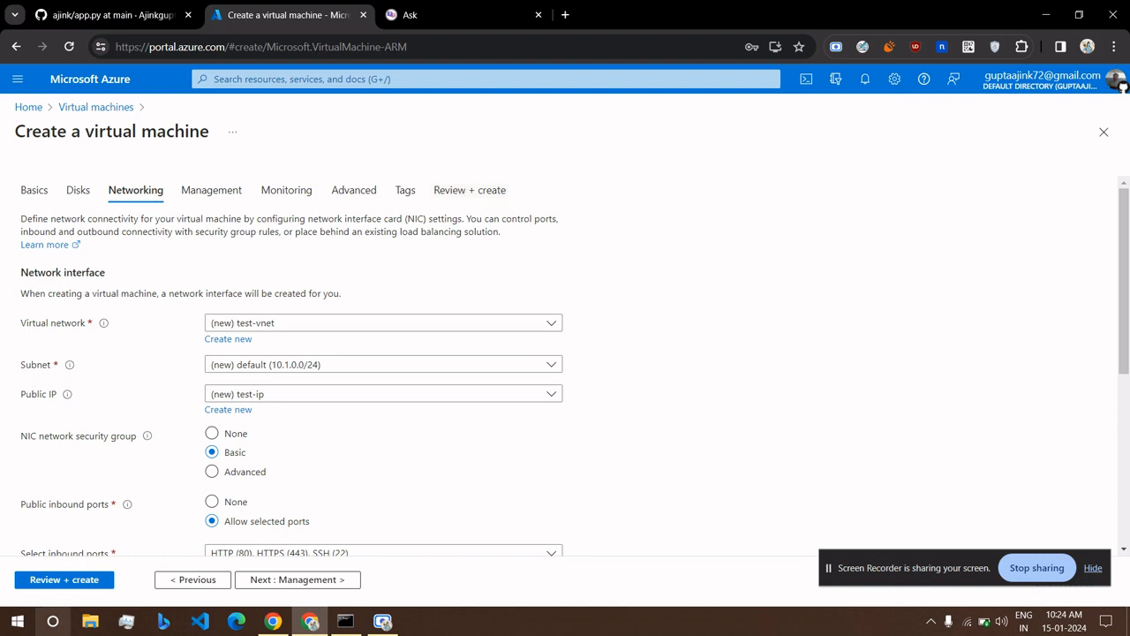
{"action": "left_click", "coordinate": [69, 584]}
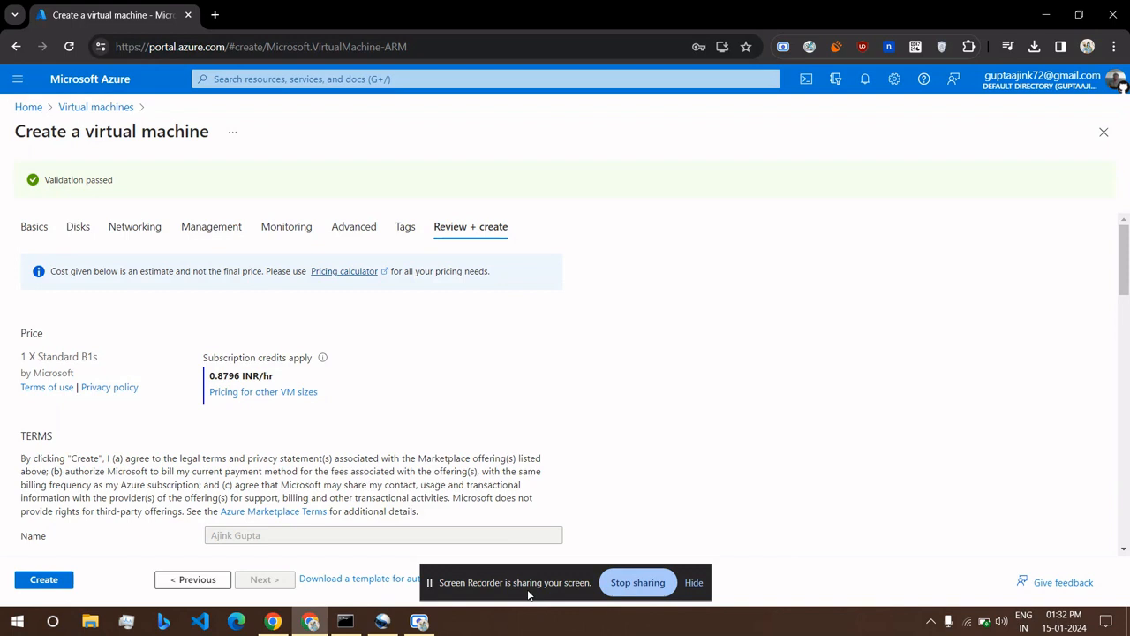
Submit the validated Standard B1s VM (0.8796 INR/hr) for creation.
{"action": "left_click_drag", "start_coordinate": [529, 594], "coordinate": [890, 415]}
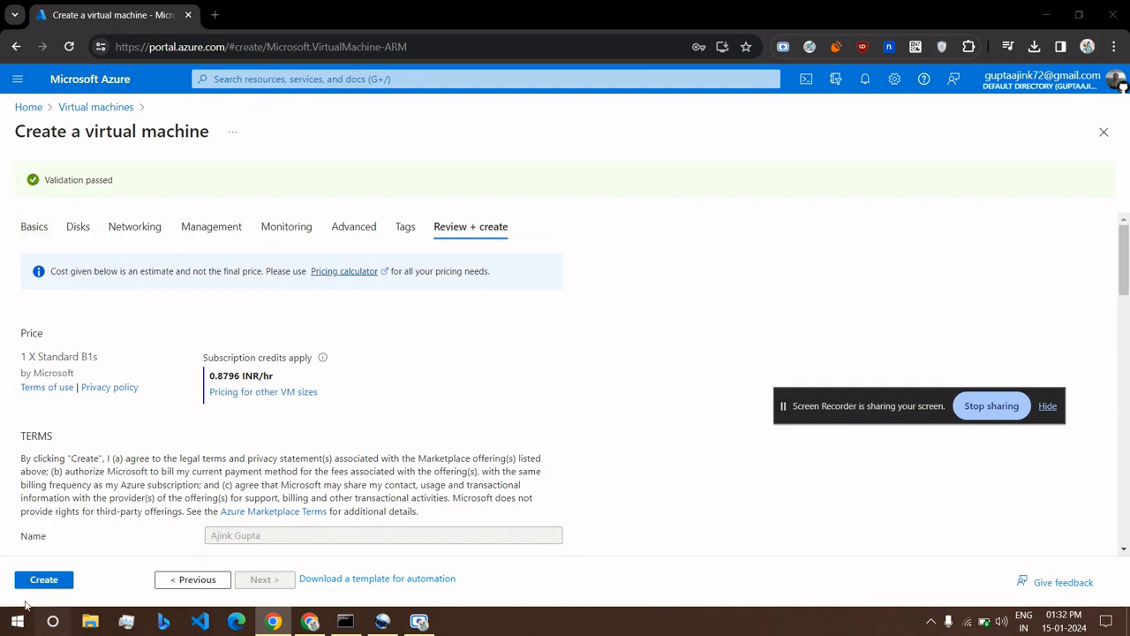
{"action": "scroll", "coordinate": [10, 579], "scroll_direction": "up", "scroll_amount": 5}
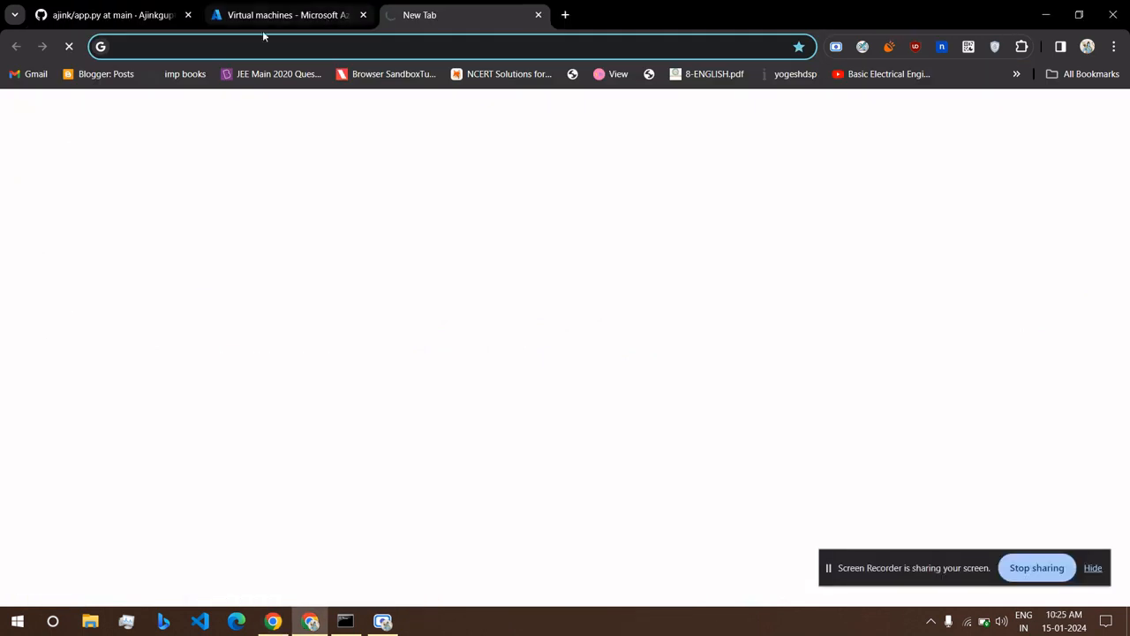
Open the wg2.in URL shortener site in the new blank tab.
{"action": "left_click", "coordinate": [333, 18]}
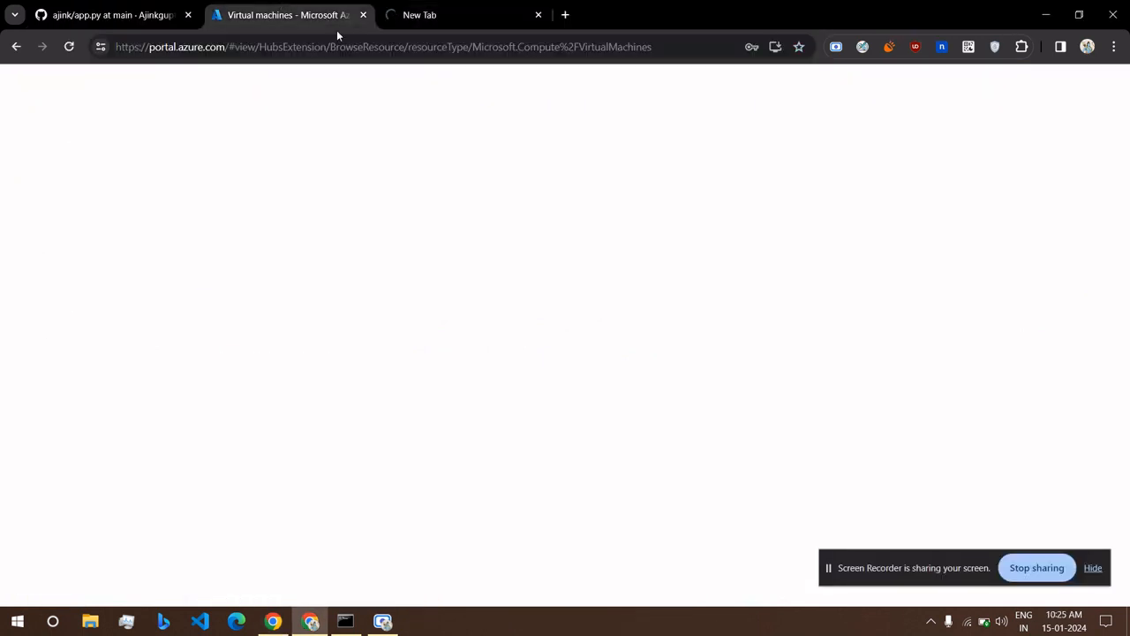
{"action": "left_click", "coordinate": [458, 21]}
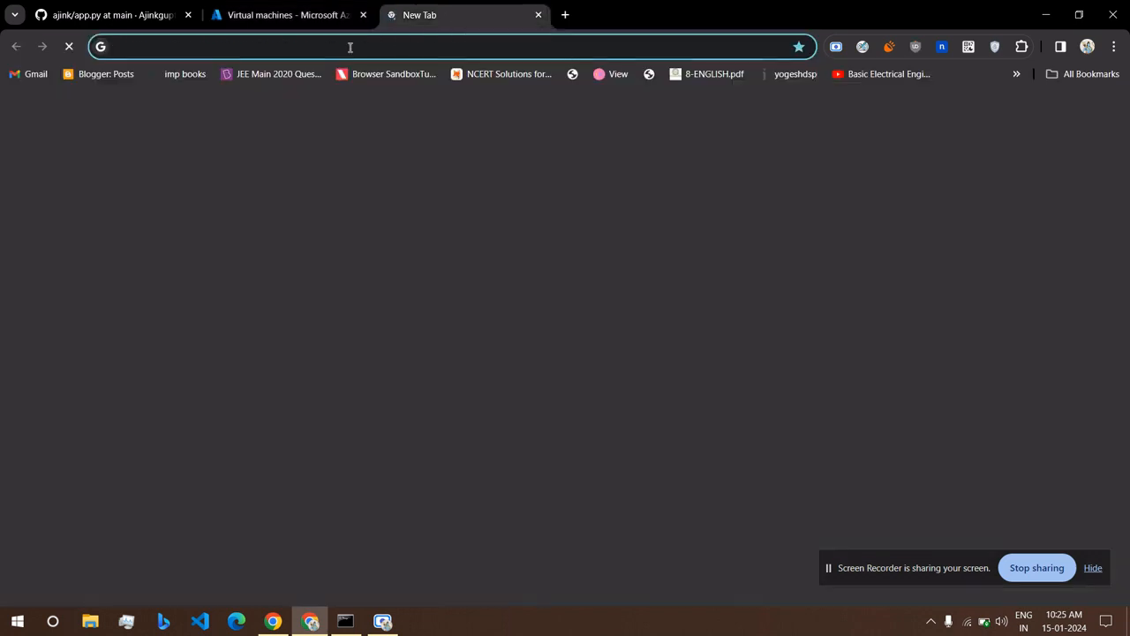
{"action": "left_click", "coordinate": [349, 47]}
{"action": "type", "text": "c"}
{"action": "key", "text": "BackSpace"}
{"action": "key", "text": "BackSpace"}
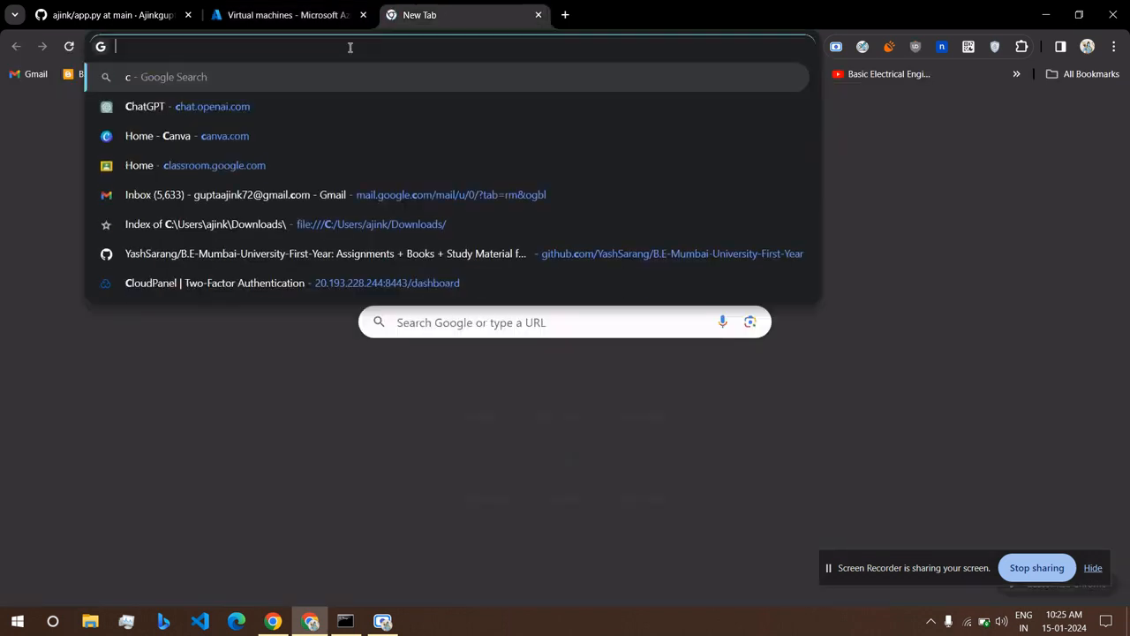
{"action": "type", "text": "wg2.in"}
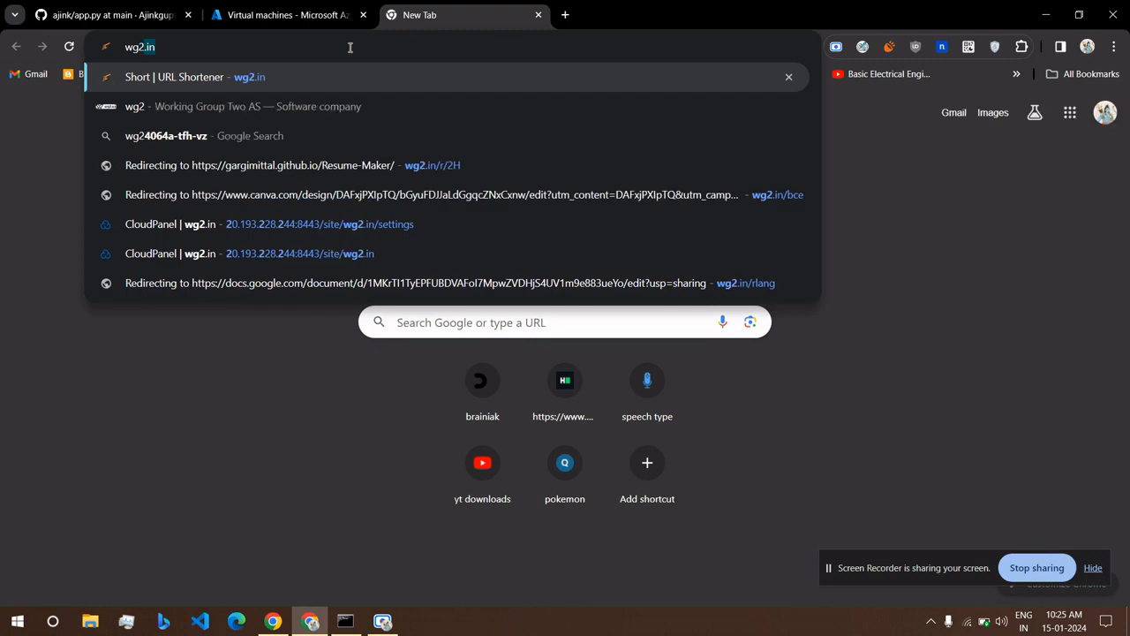
{"action": "key", "text": "Return"}
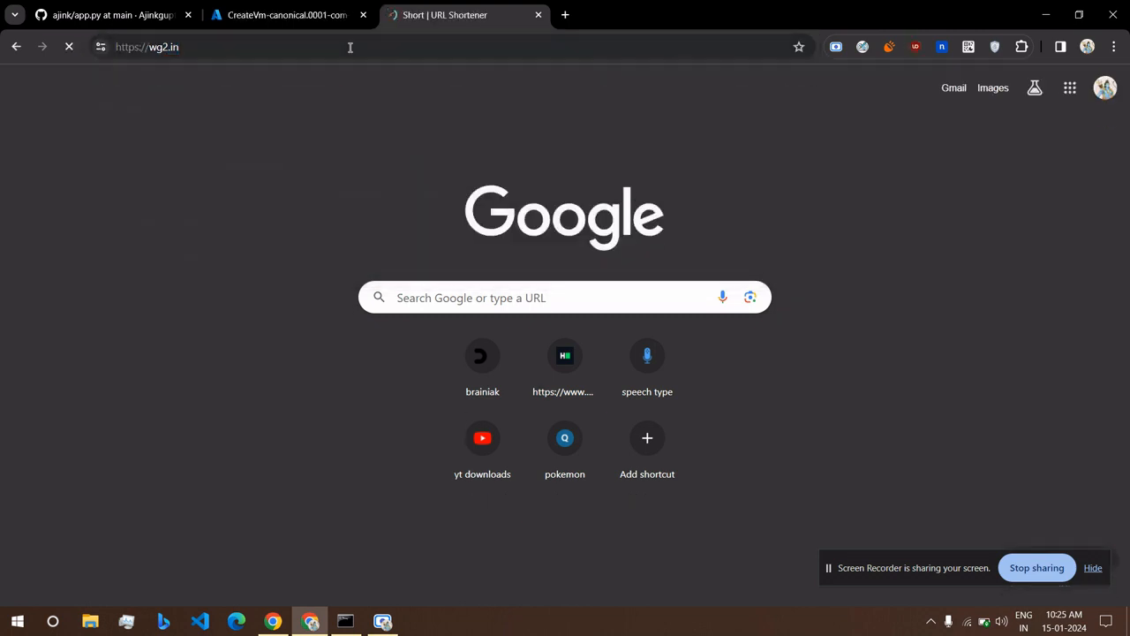
{"action": "scroll", "coordinate": [243, 241], "scroll_direction": "down", "scroll_amount": 1}
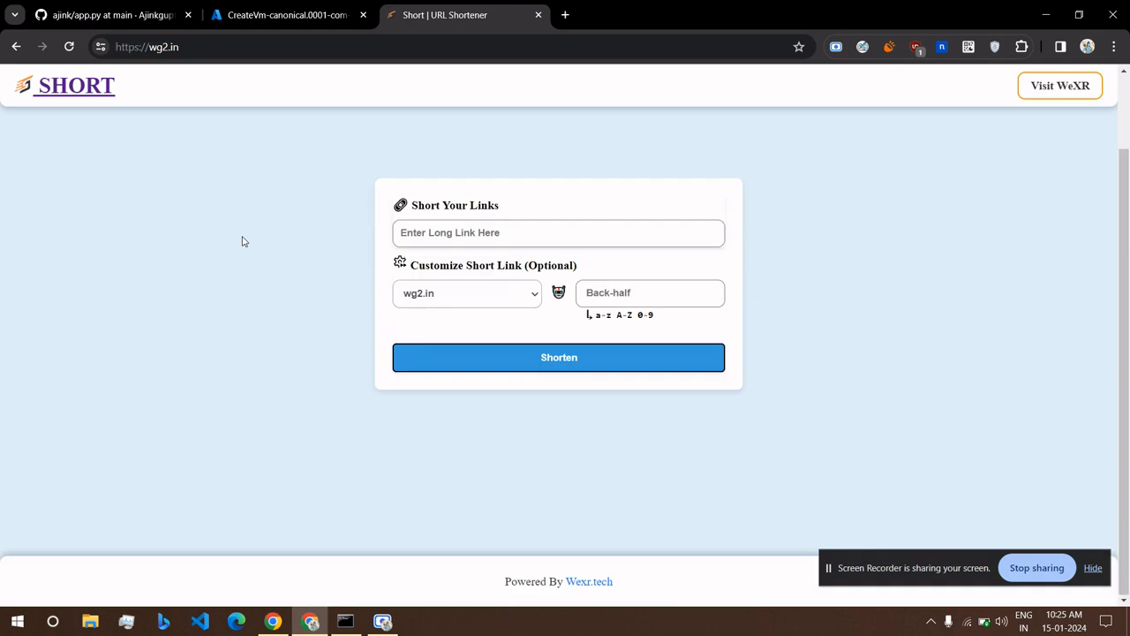
{"action": "scroll", "coordinate": [244, 241], "scroll_direction": "up", "scroll_amount": 1}
{"action": "scroll", "coordinate": [244, 241], "scroll_direction": "down", "scroll_amount": 1}
{"action": "scroll", "coordinate": [244, 241], "scroll_direction": "up", "scroll_amount": 1}
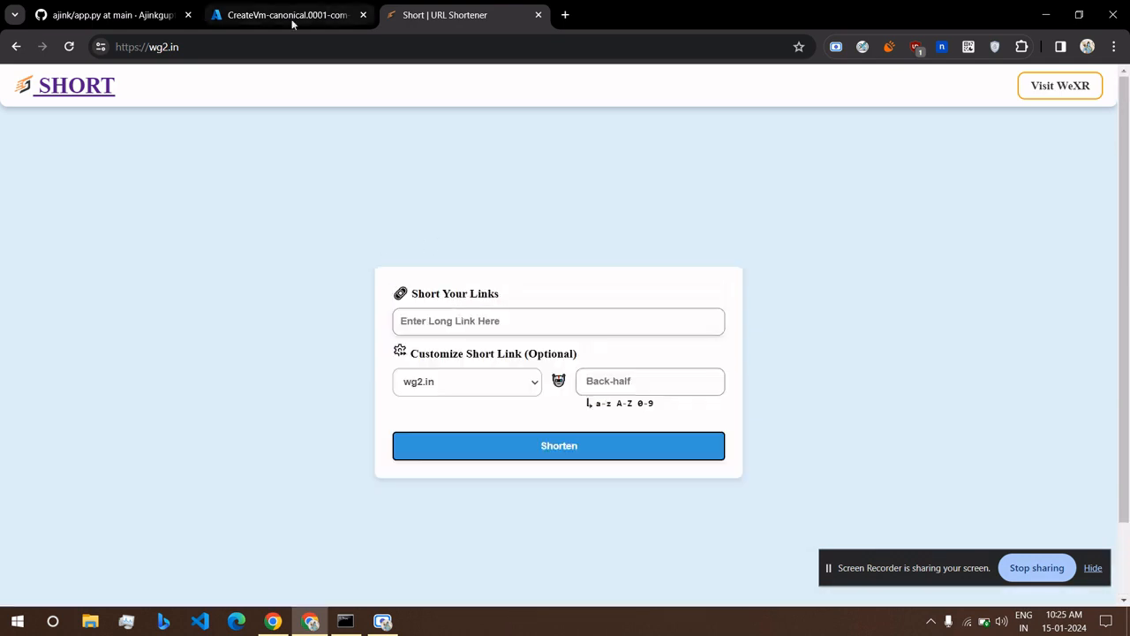
Select the GitHub app.py page address for shortening.
{"action": "left_click", "coordinate": [172, 15]}
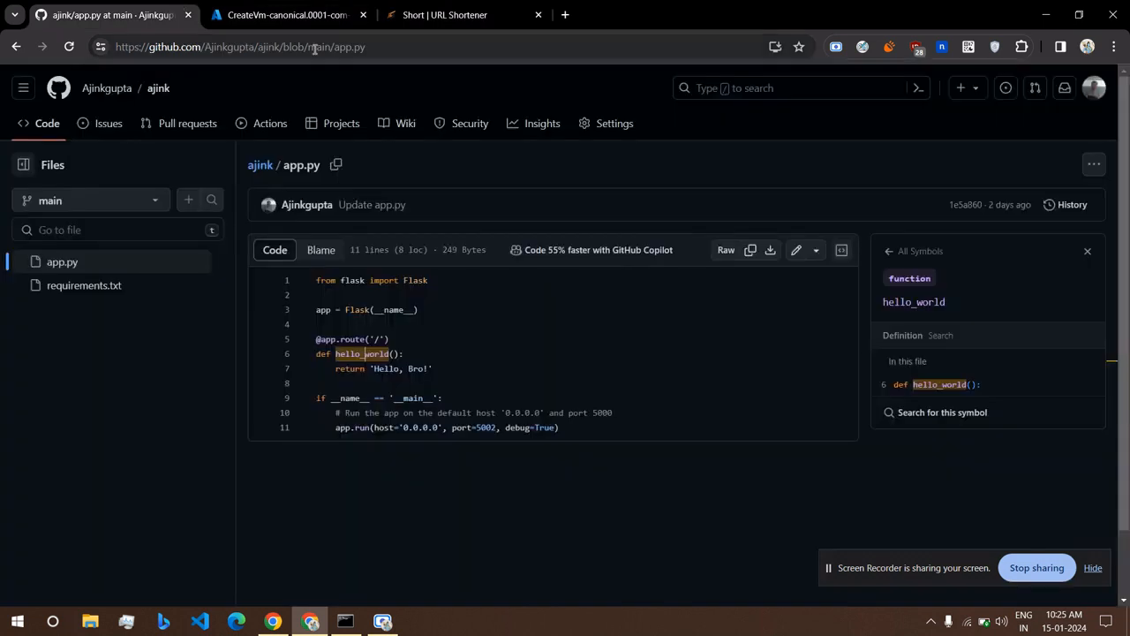
{"action": "left_click", "coordinate": [314, 48]}
{"action": "key", "text": "ctrl+c"}
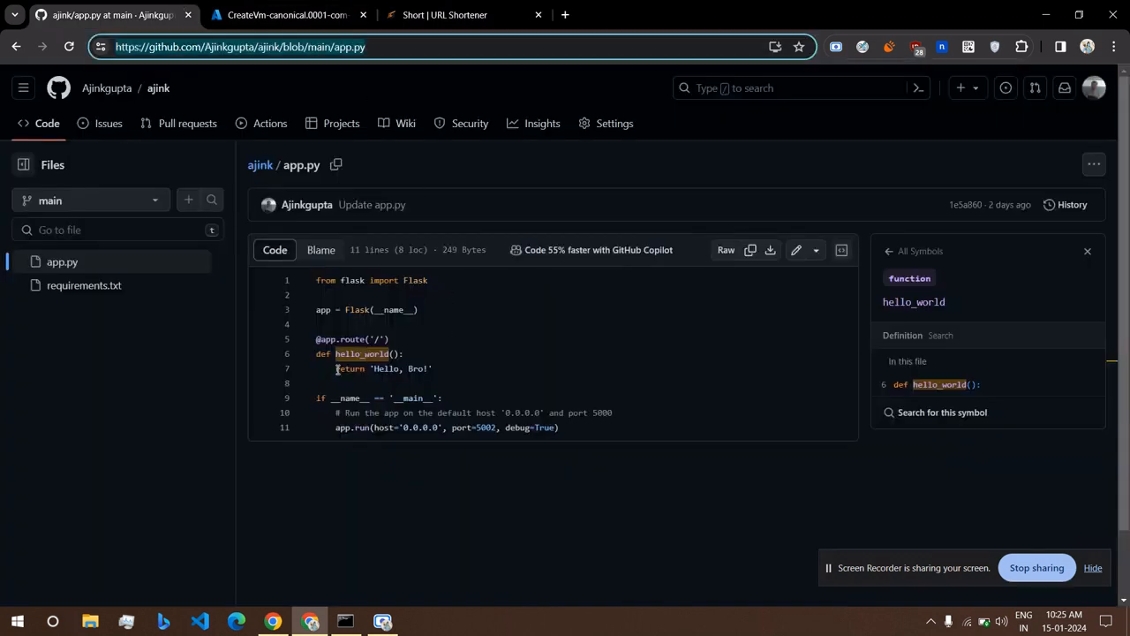
{"action": "scroll", "coordinate": [338, 368], "scroll_direction": "down", "scroll_amount": 1}
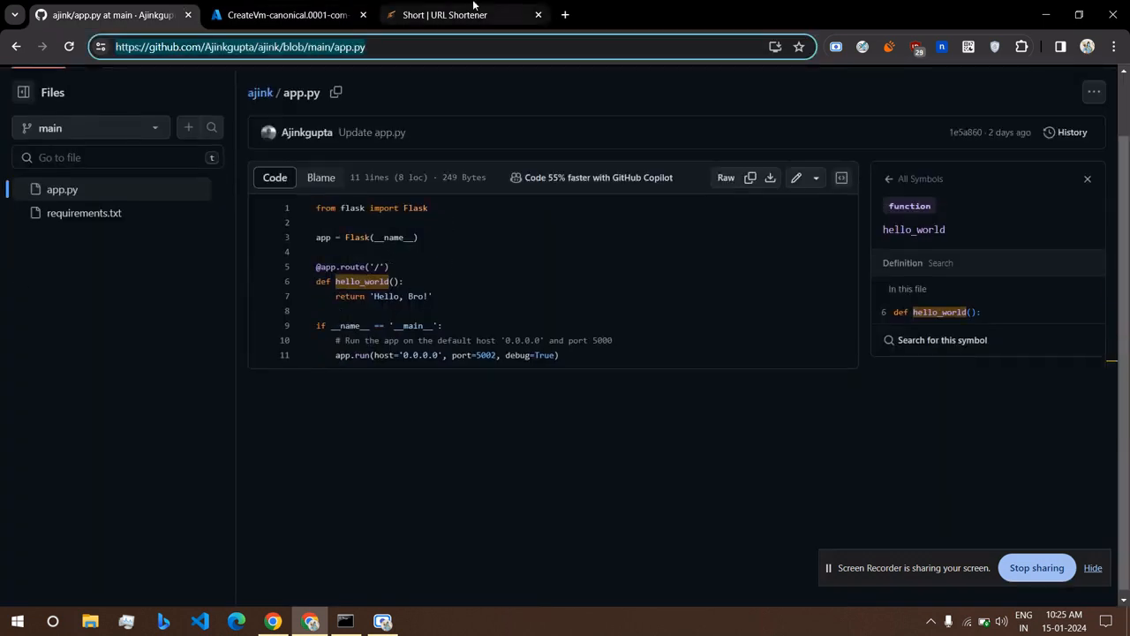
{"action": "left_click", "coordinate": [444, 15]}
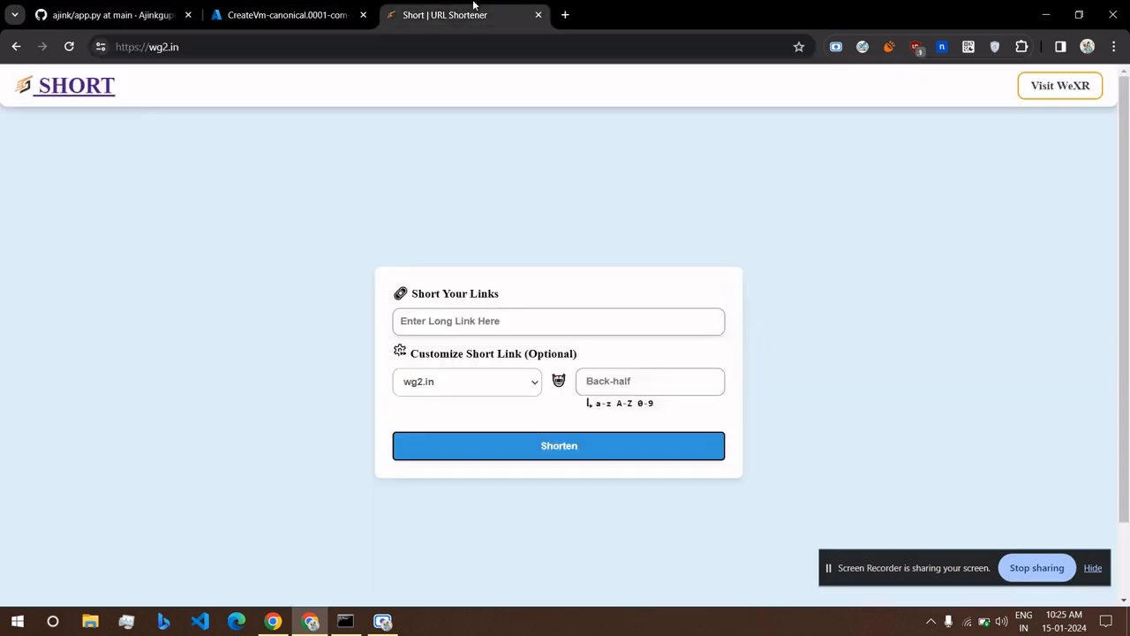
{"action": "left_click", "coordinate": [510, 323]}
{"action": "key", "text": "ctrl+v"}
{"action": "left_click", "coordinate": [631, 382]}
{"action": "left_click", "coordinate": [524, 453]}
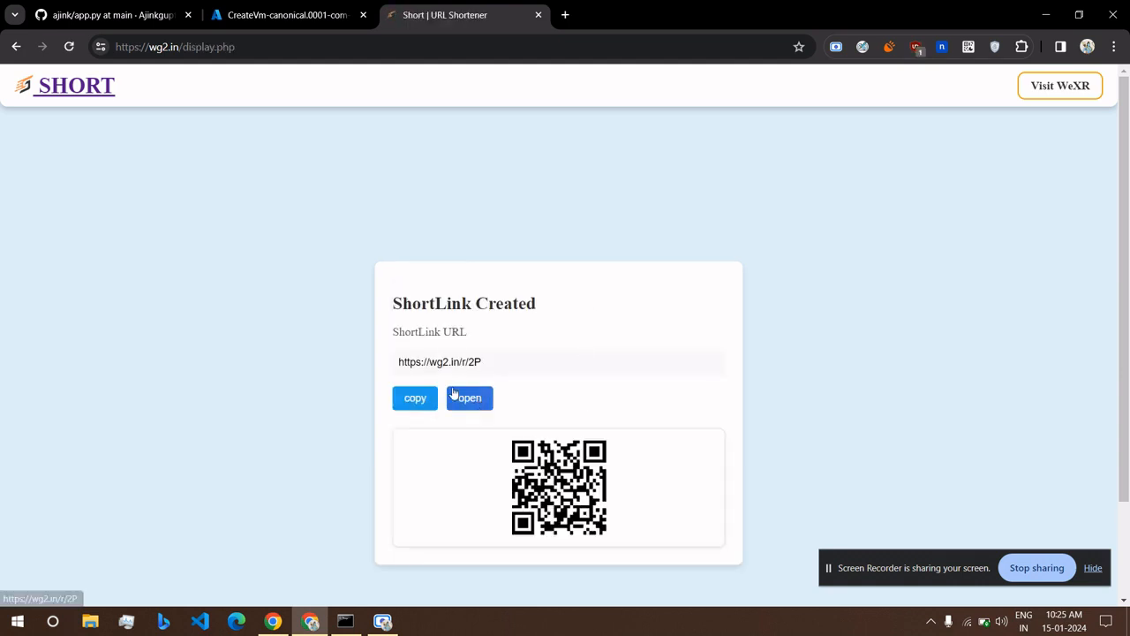
{"action": "left_click", "coordinate": [459, 400]}
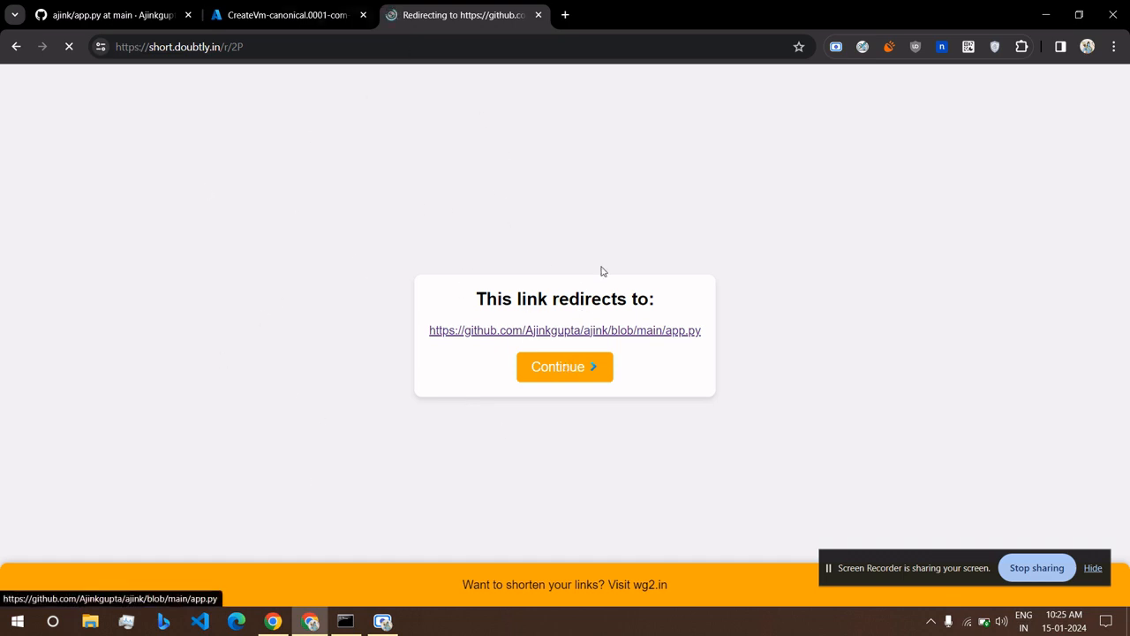
{"action": "left_click", "coordinate": [313, 15]}
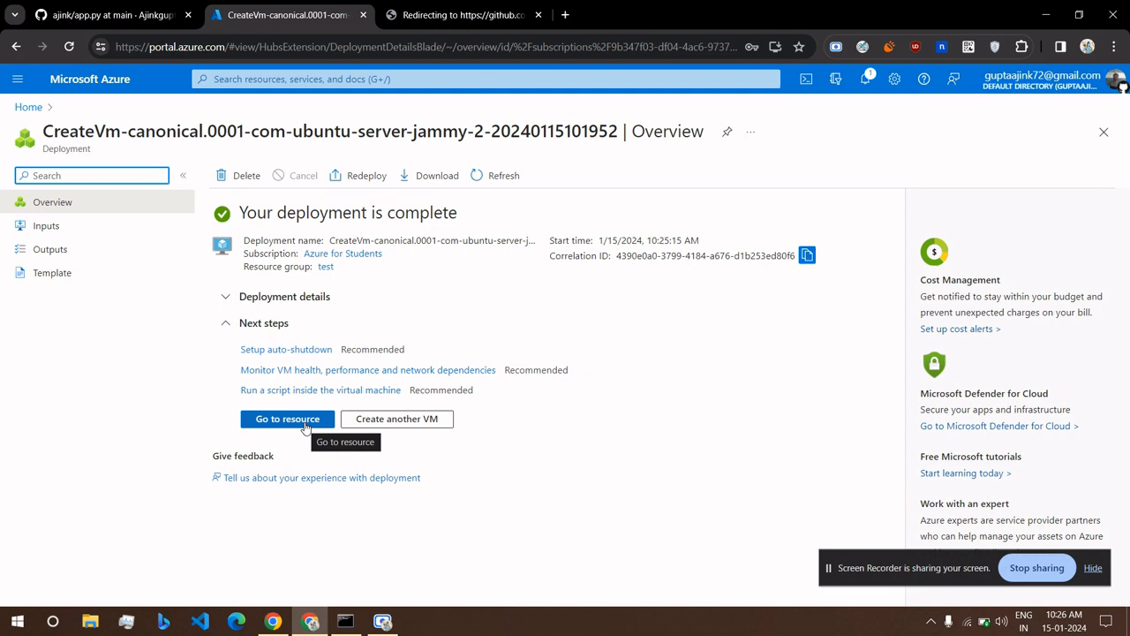
Open the new test VM and copy its public IP 20.204.125.246.
{"action": "scroll", "coordinate": [305, 429], "scroll_direction": "up", "scroll_amount": 5}
{"action": "left_click", "coordinate": [305, 427]}
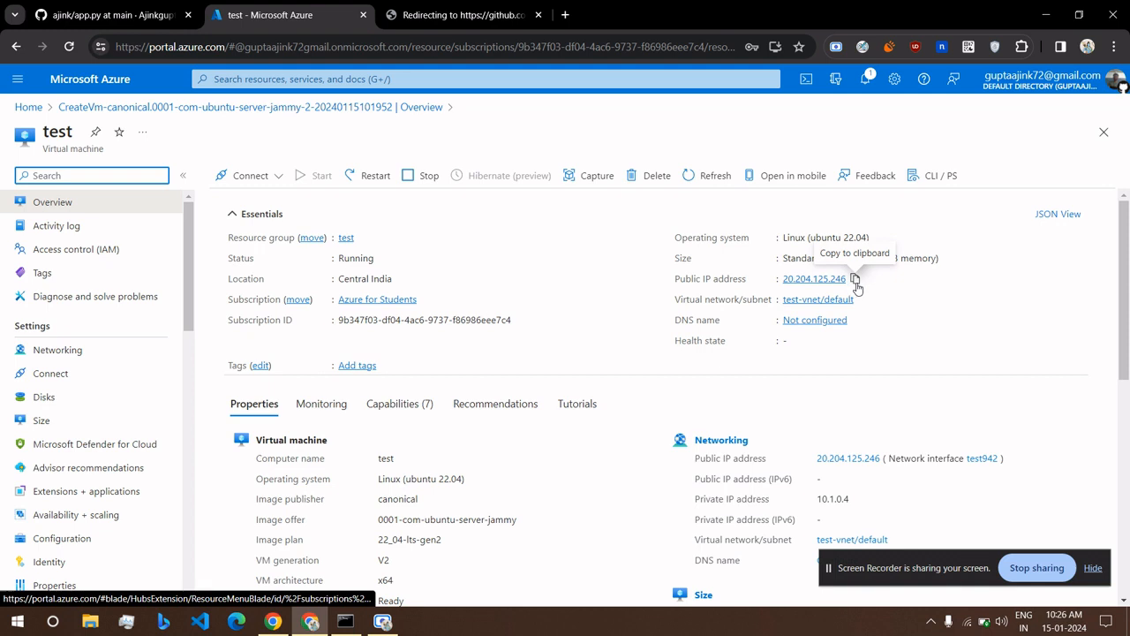
{"action": "left_click", "coordinate": [855, 280]}
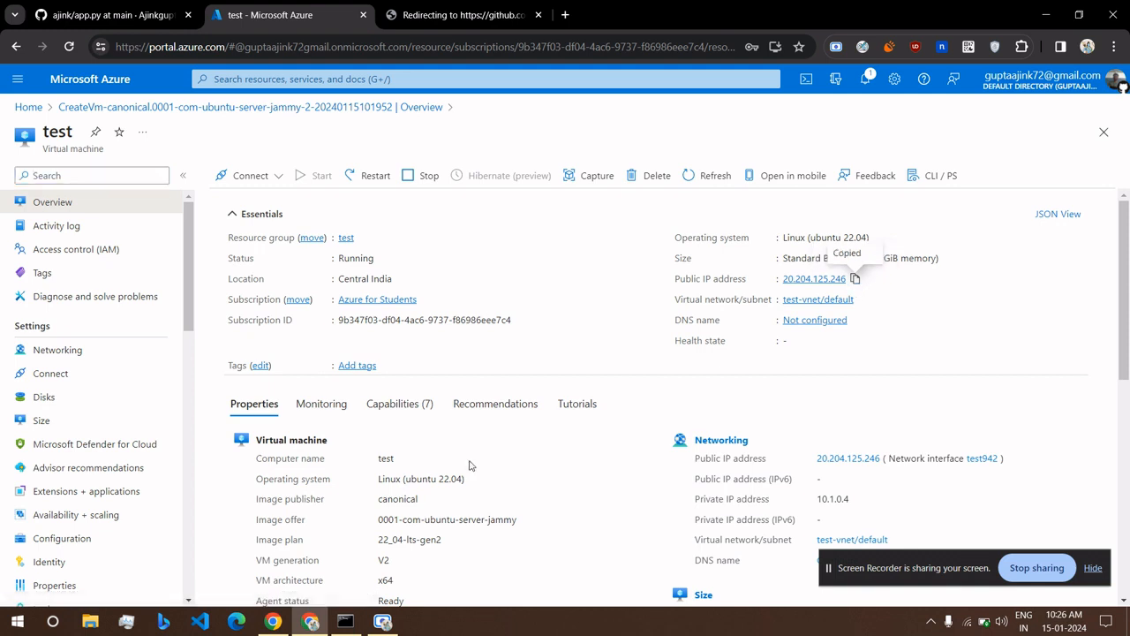
{"action": "mouse_move", "coordinate": [354, 626]}
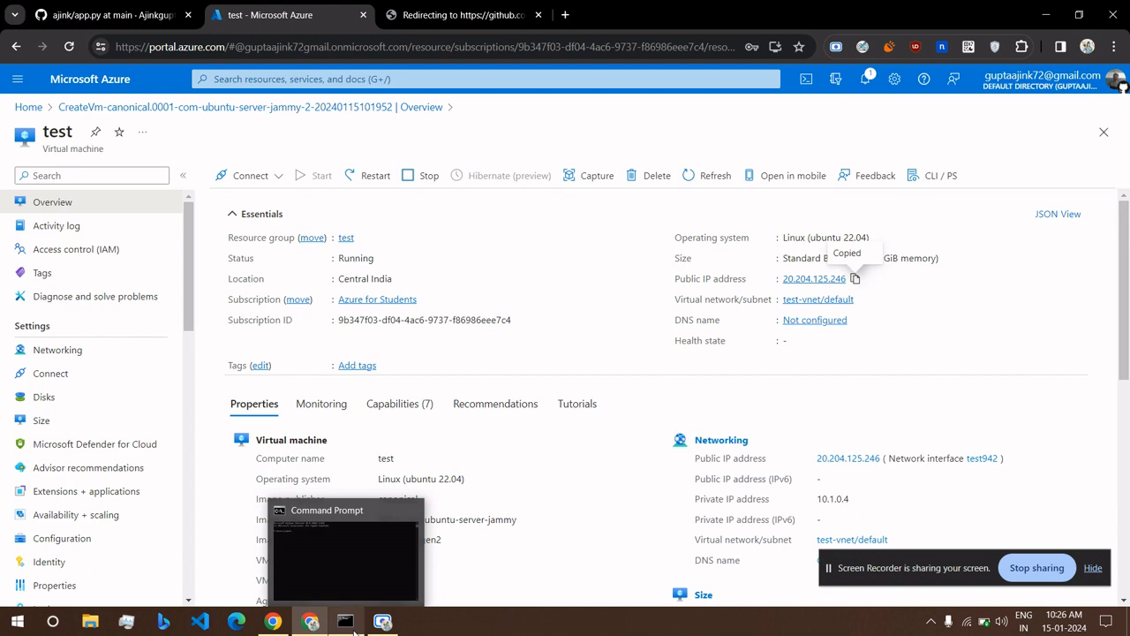
Run ssh from Command Prompt to the VM's user at 20.204.125.246.
{"action": "left_click", "coordinate": [353, 629]}
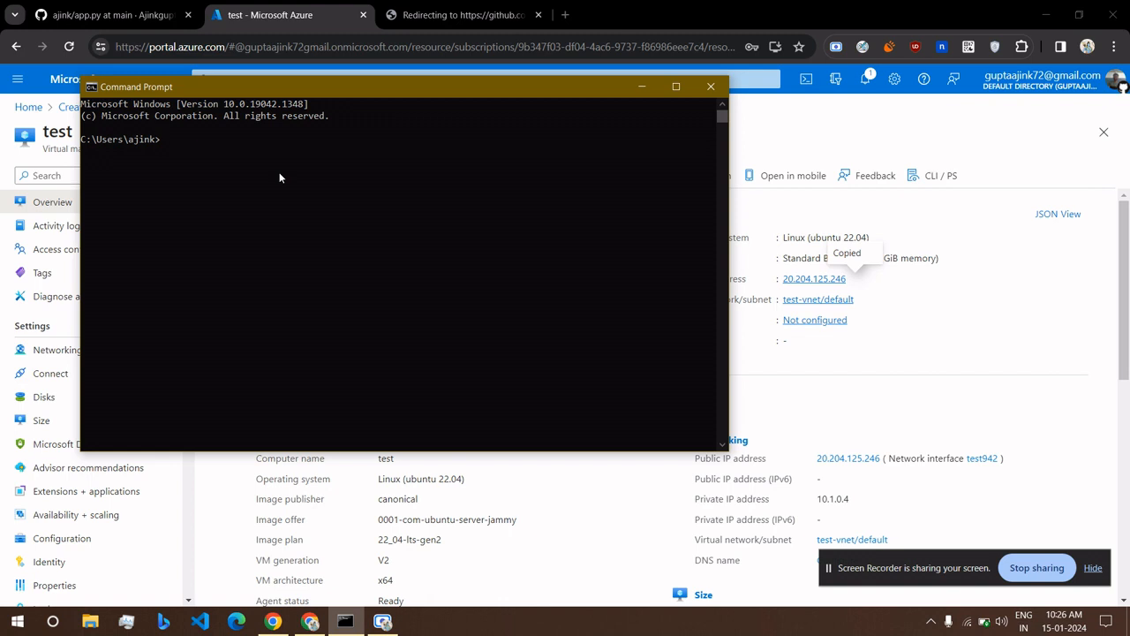
{"action": "type", "text": "ssh test12@"}
{"action": "key", "text": "ctrl+v"}
{"action": "key", "text": "Return"}
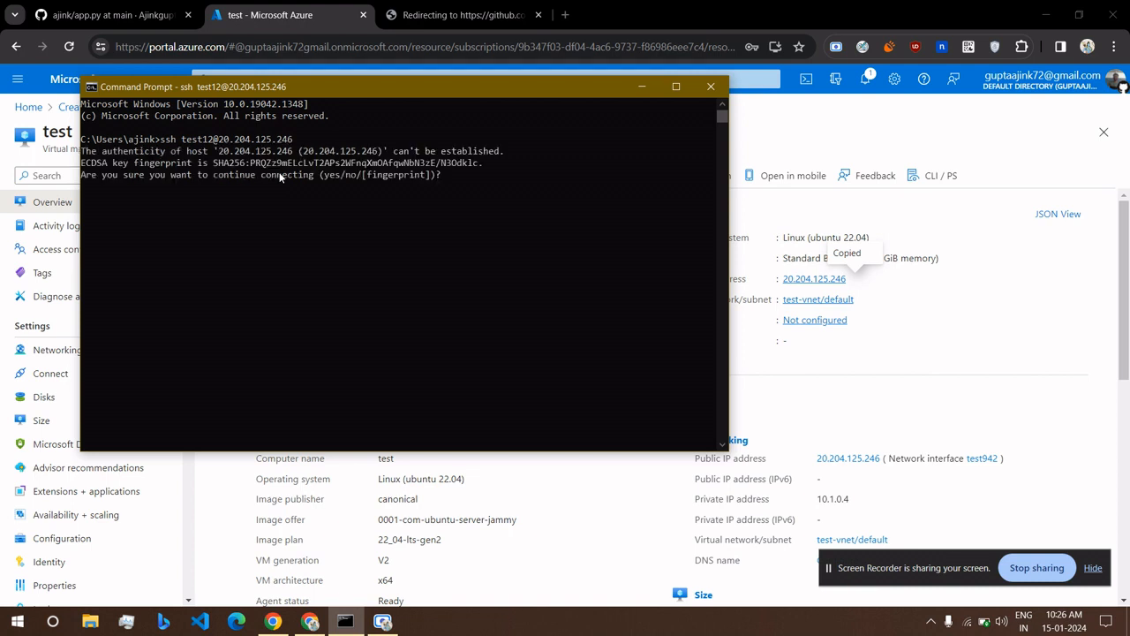
Trust the host key with 'yes' and log in with the VM password.
{"action": "type", "text": "yes"}
{"action": "key", "text": "Return"}
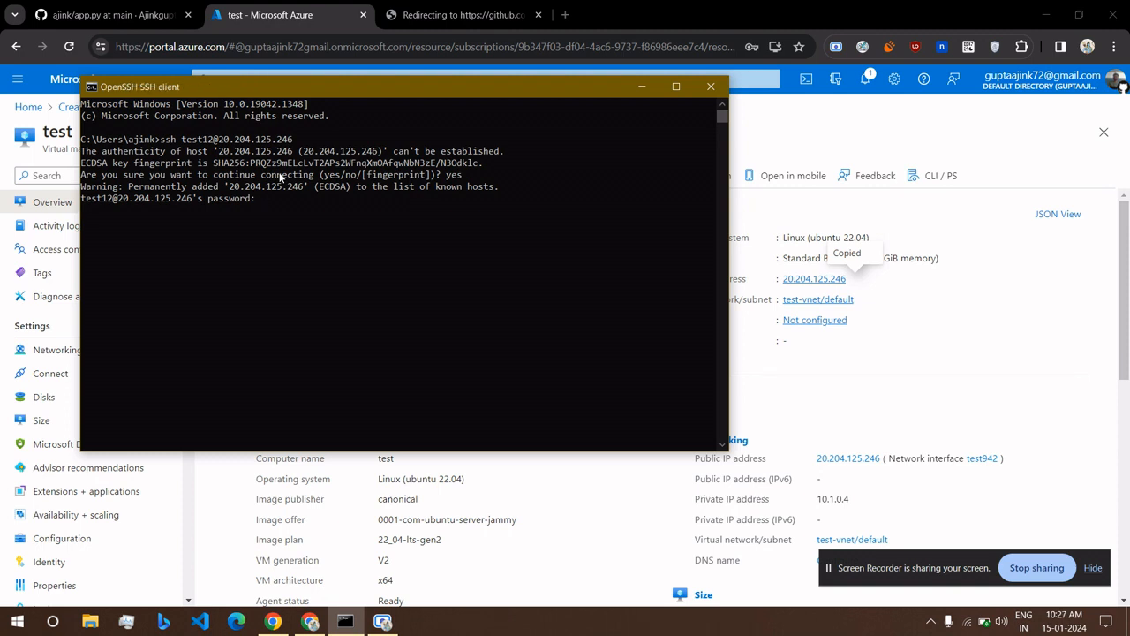
{"action": "key", "text": "Return"}
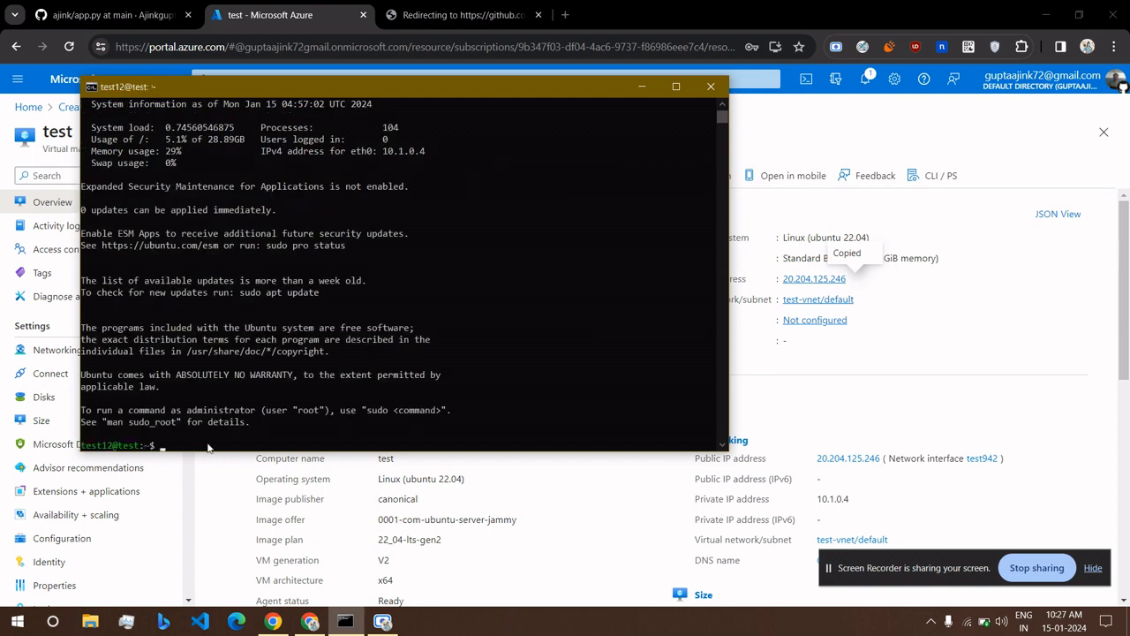
{"action": "scroll", "coordinate": [207, 446], "scroll_direction": "down", "scroll_amount": 8}
{"action": "scroll", "coordinate": [216, 317], "scroll_direction": "down", "scroll_amount": 1}
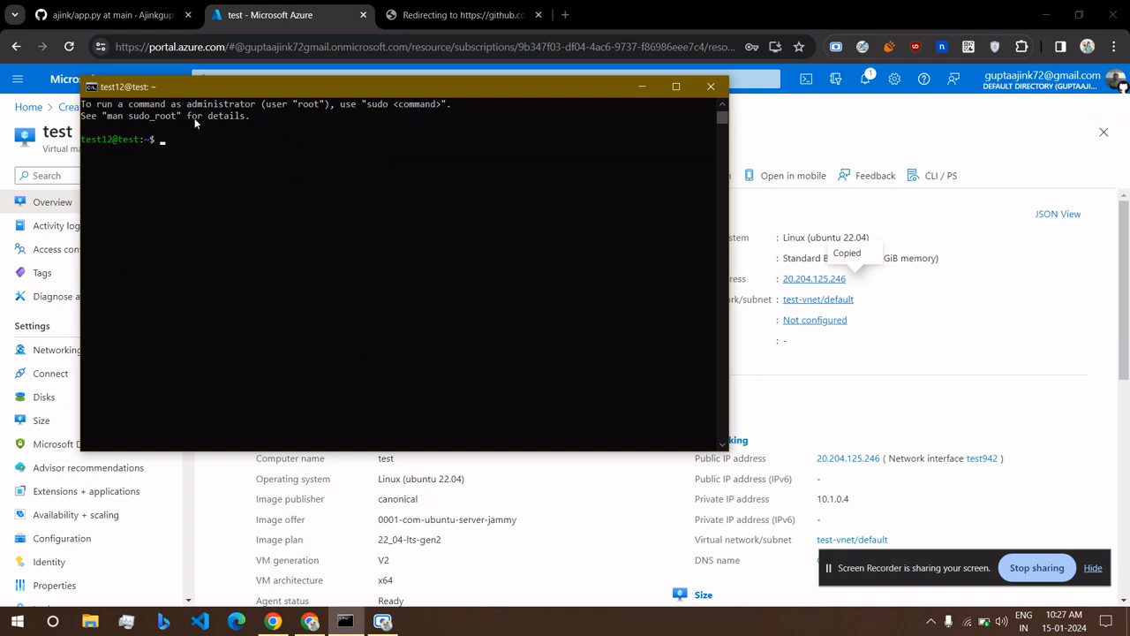
Switch to a root shell with 'sudo su'.
{"action": "type", "text": "sudo su"}
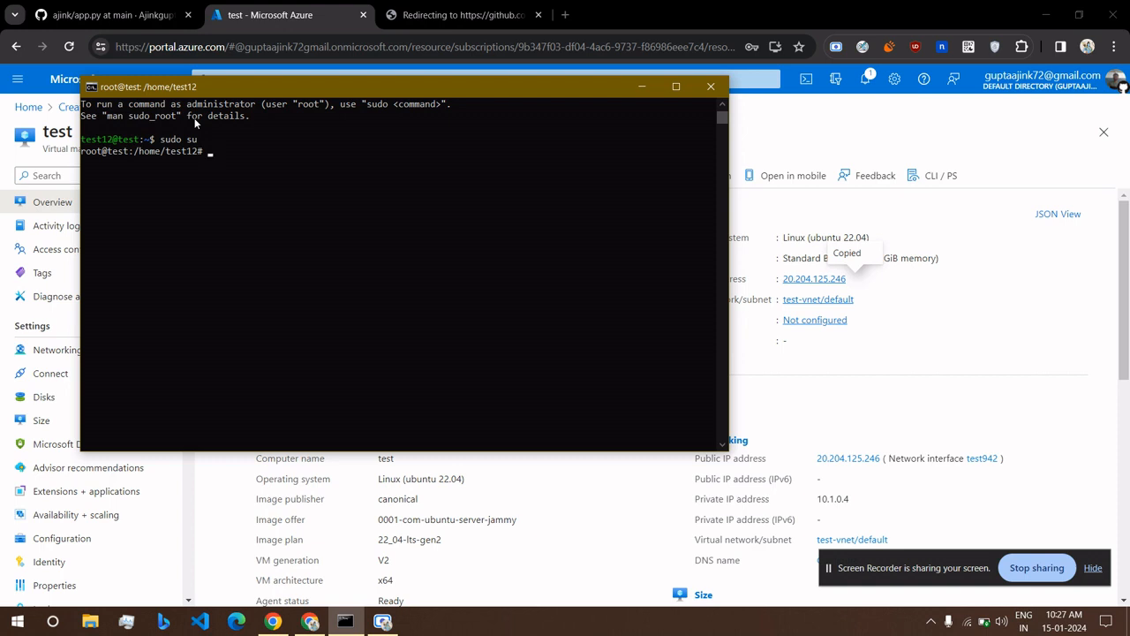
Run 'apt update && apt upgrade' and confirm installing the 41 upgrades with Y.
{"action": "type", "text": "apt update && apt upgrade"}
{"action": "key", "text": "Return"}
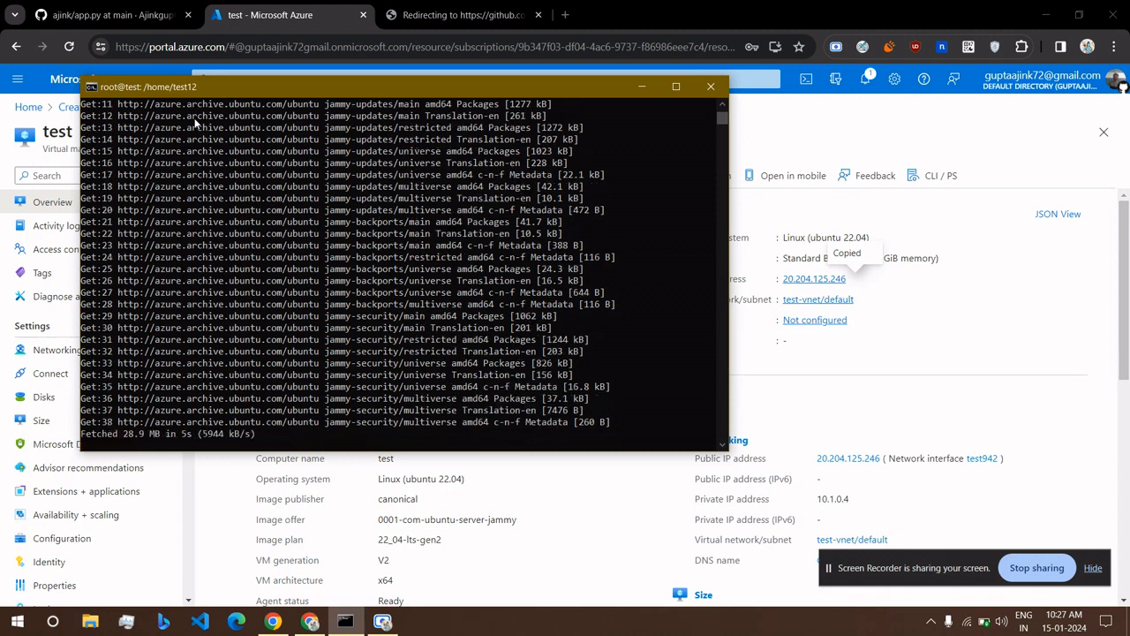
{"action": "scroll", "coordinate": [368, 197], "scroll_direction": "down", "scroll_amount": 6}
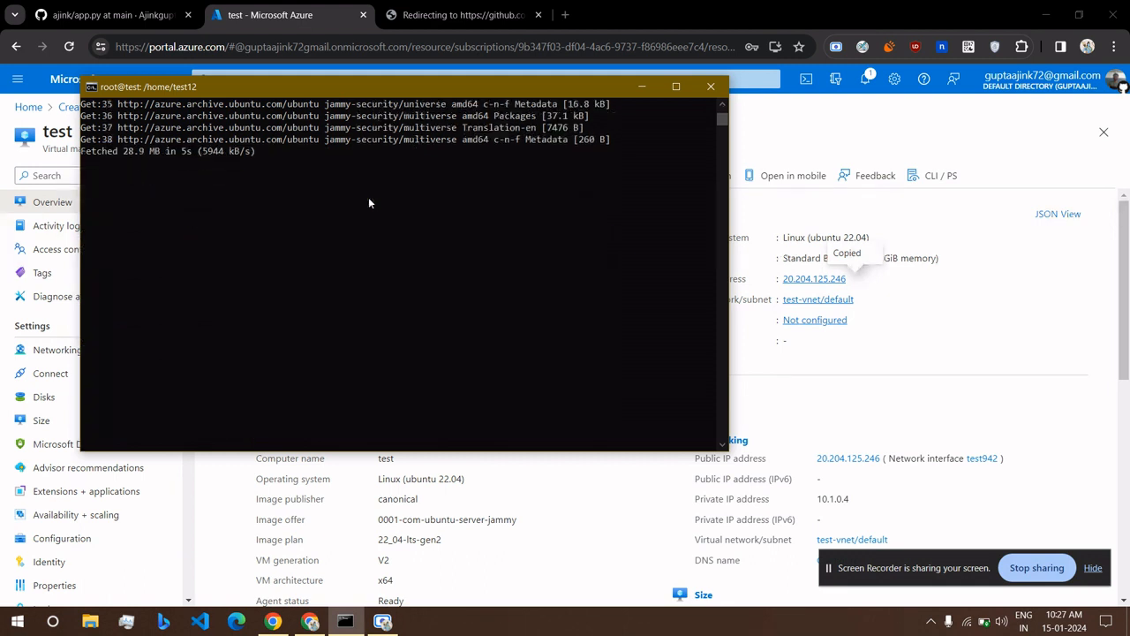
{"action": "scroll", "coordinate": [369, 203], "scroll_direction": "up", "scroll_amount": 1}
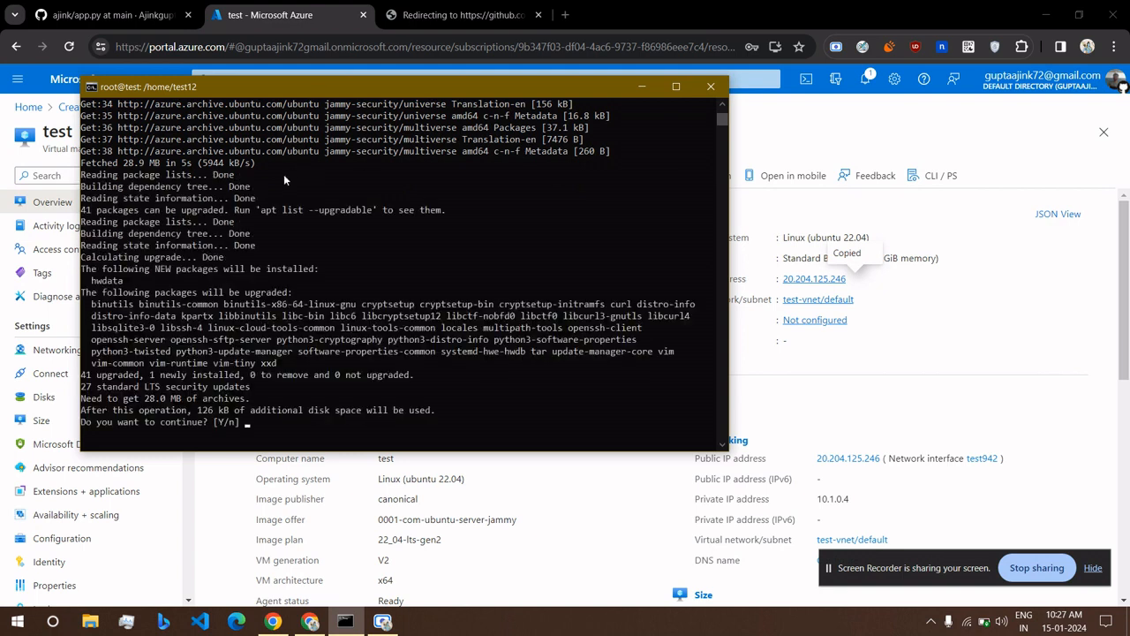
{"action": "type", "text": "Y"}
{"action": "key", "text": "Return"}
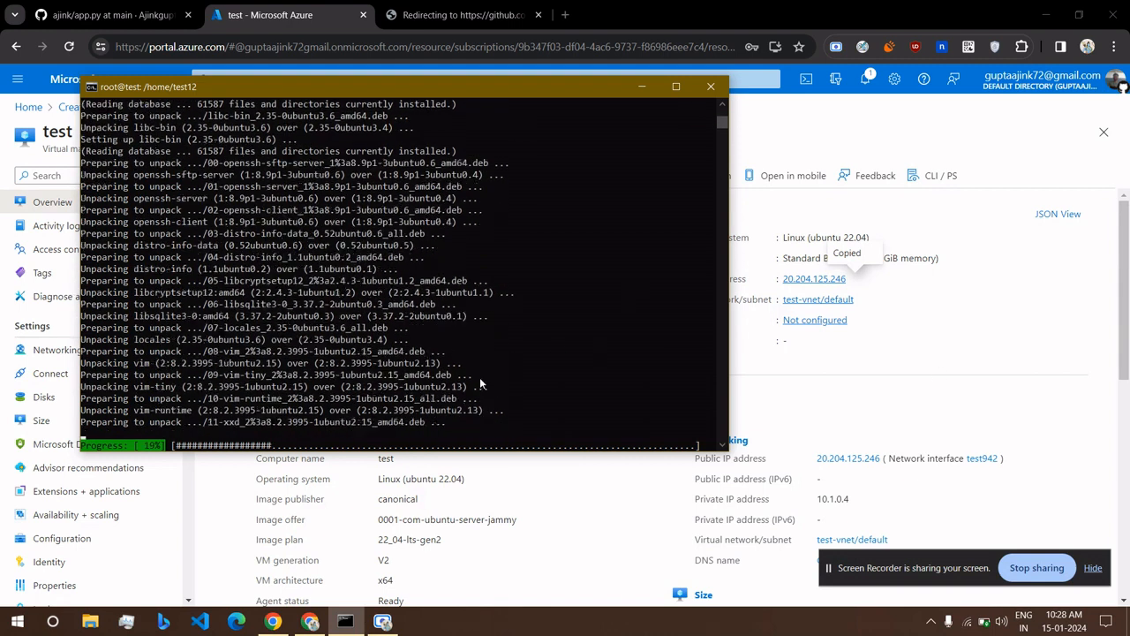
Open the CloudPanel login page from the address-bar suggestion for 'cloud'.
{"action": "left_click", "coordinate": [810, 356]}
{"action": "left_click", "coordinate": [463, 13]}
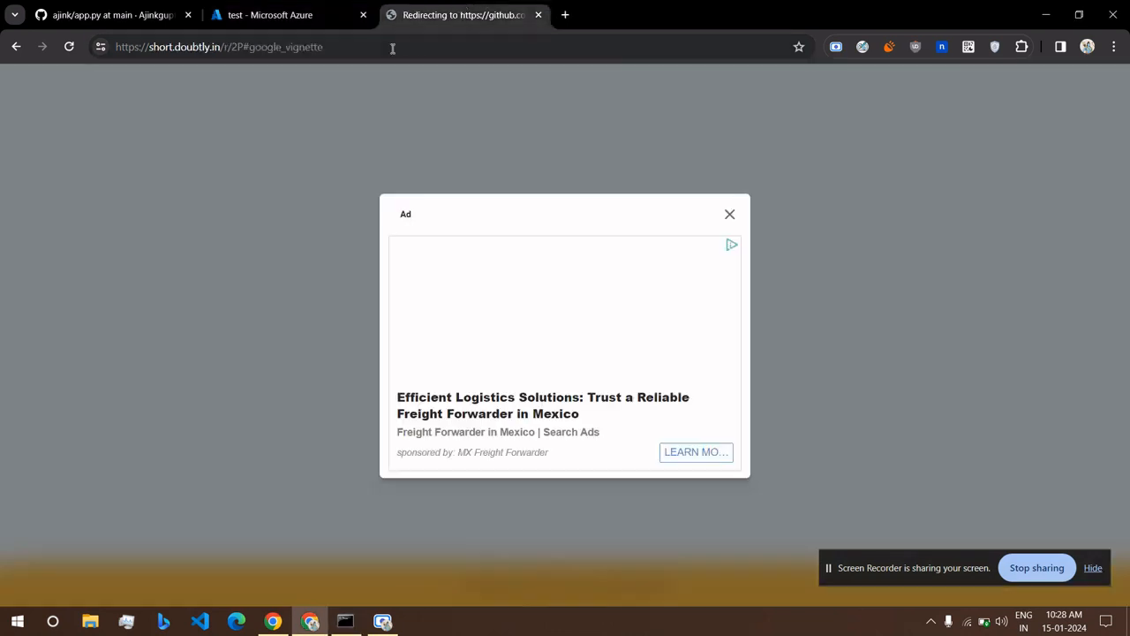
{"action": "left_click", "coordinate": [392, 49]}
{"action": "type", "text": "cloud"}
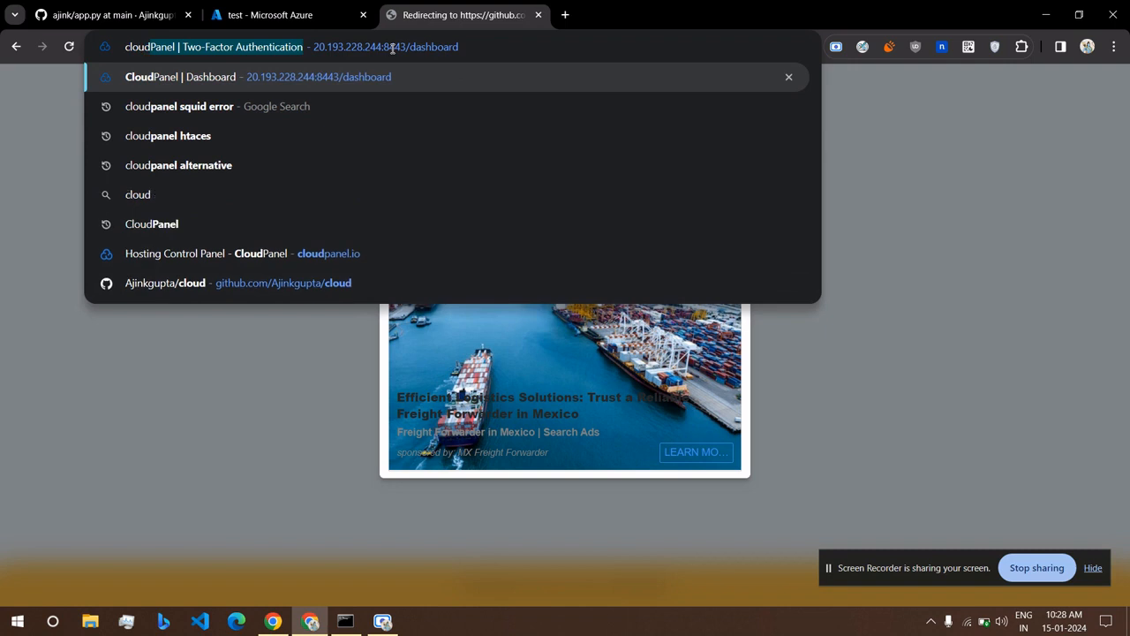
{"action": "key", "text": "Return"}
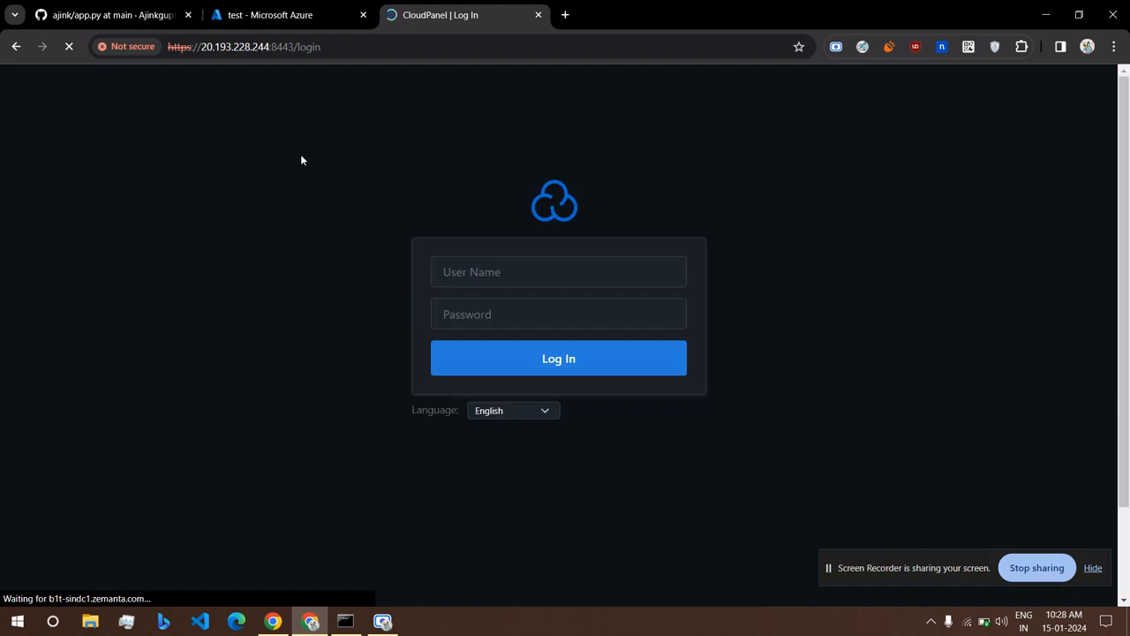
{"action": "left_click", "coordinate": [449, 283]}
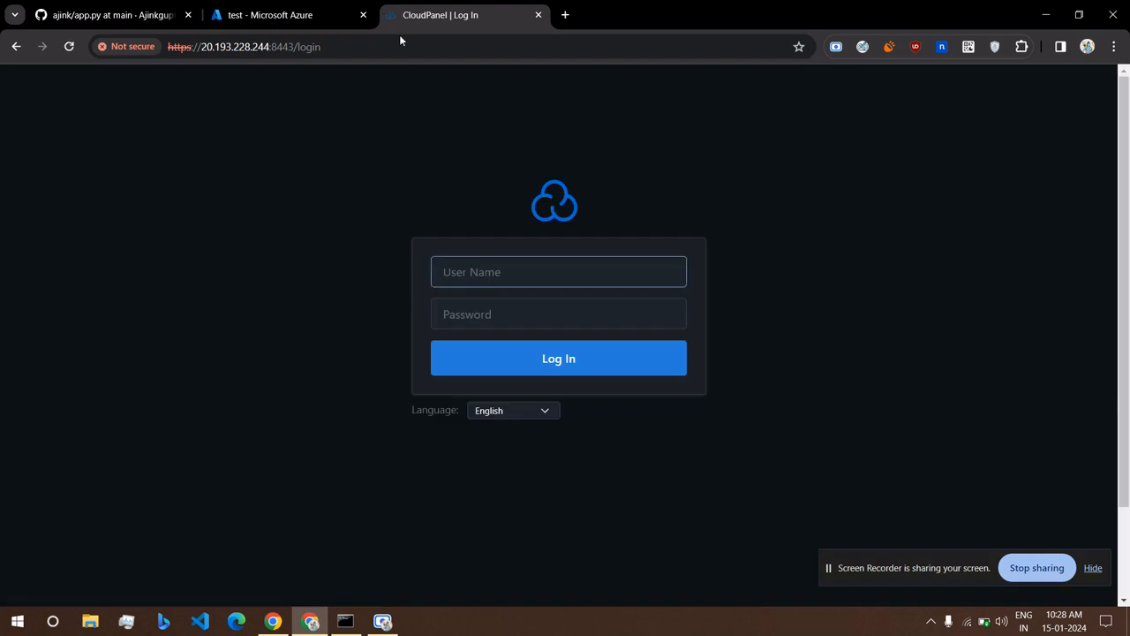
Close the CloudPanel login tab, leaving the Azure VM overview showing.
{"action": "left_click", "coordinate": [288, 11]}
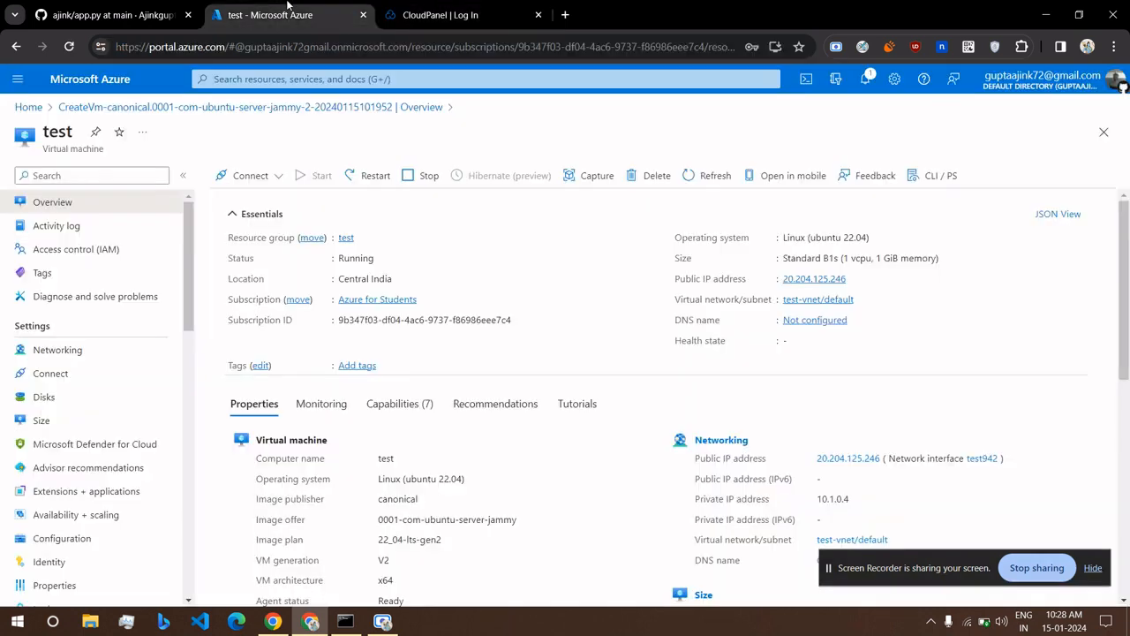
{"action": "left_click", "coordinate": [538, 15]}
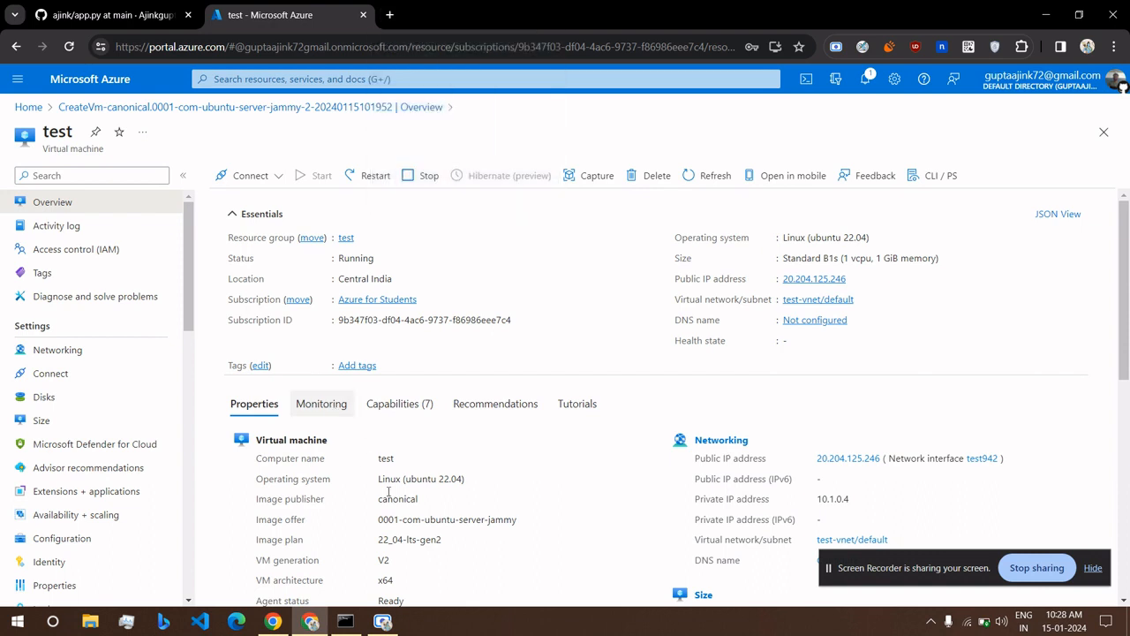
{"action": "left_click", "coordinate": [346, 622]}
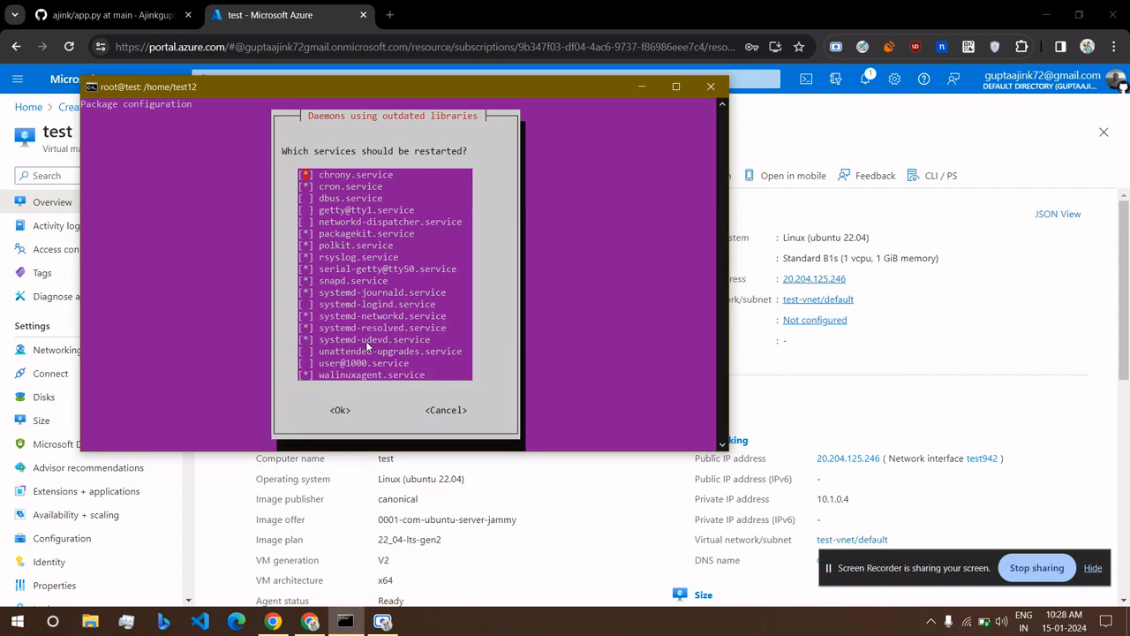
Maximize the terminal and accept the default services in the outdated-daemons restart dialog.
{"action": "left_click", "coordinate": [340, 409]}
{"action": "left_click", "coordinate": [676, 87]}
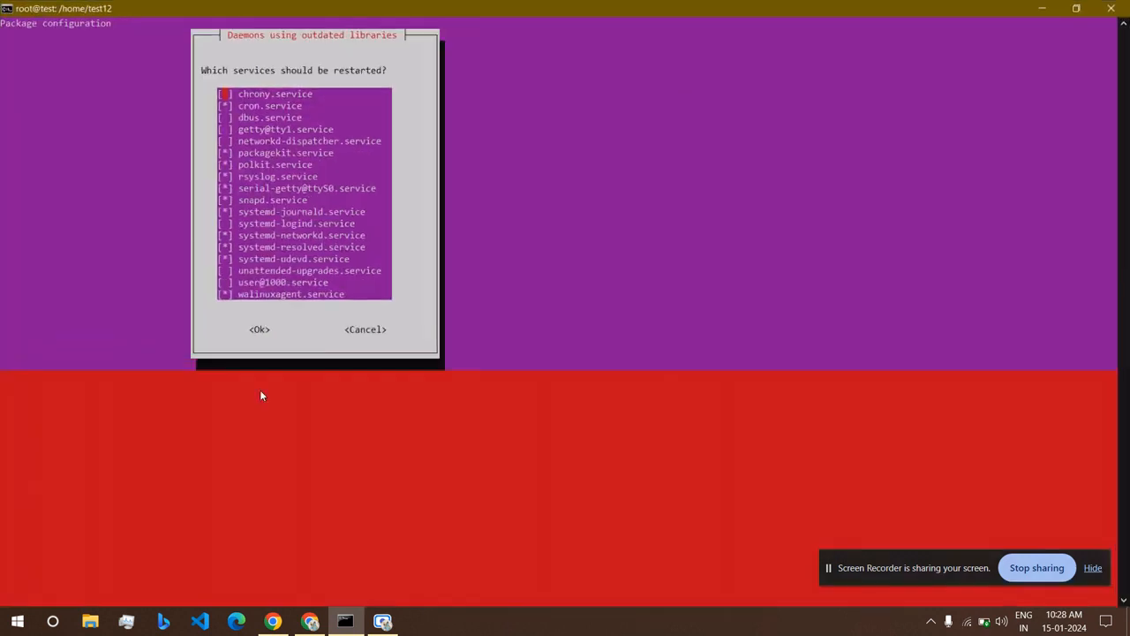
{"action": "left_click", "coordinate": [253, 329]}
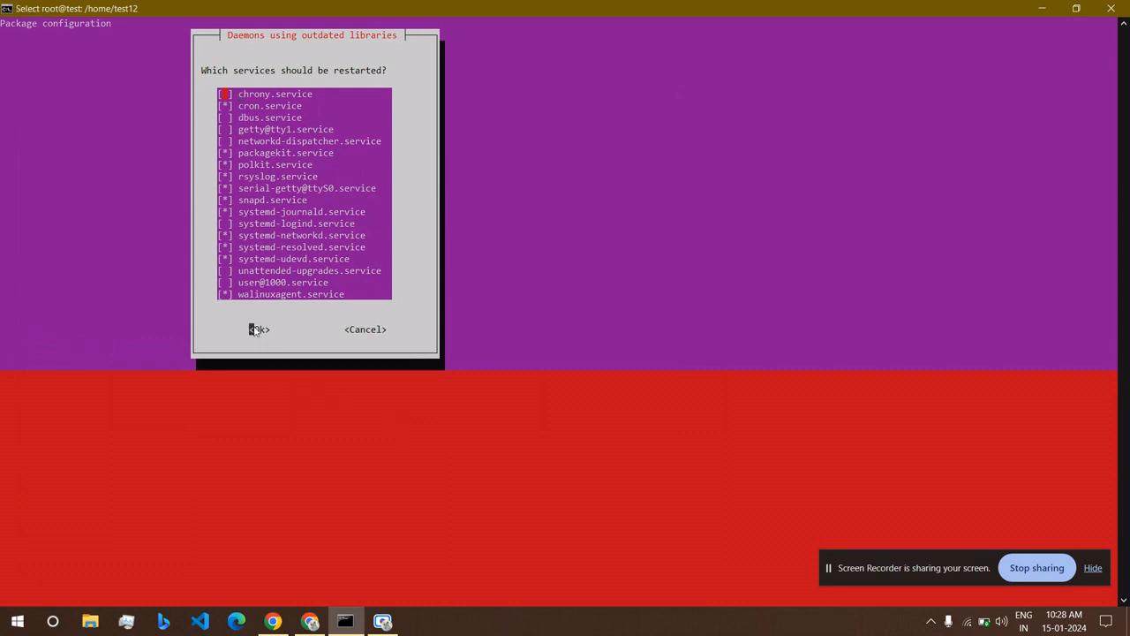
{"action": "left_click", "coordinate": [256, 330]}
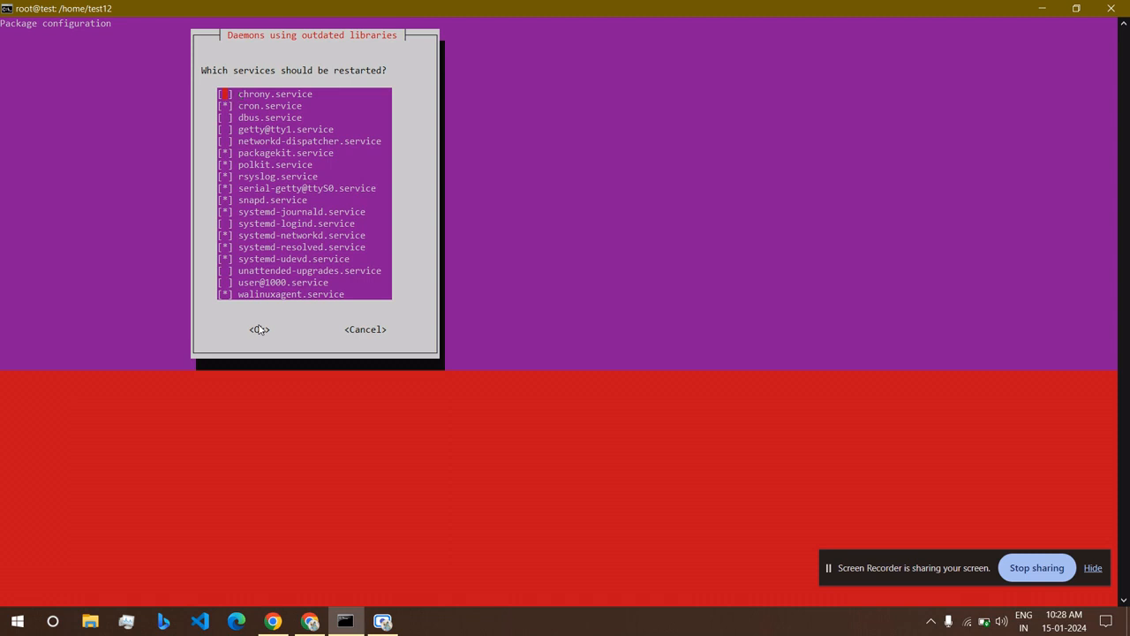
{"action": "left_click", "coordinate": [371, 331]}
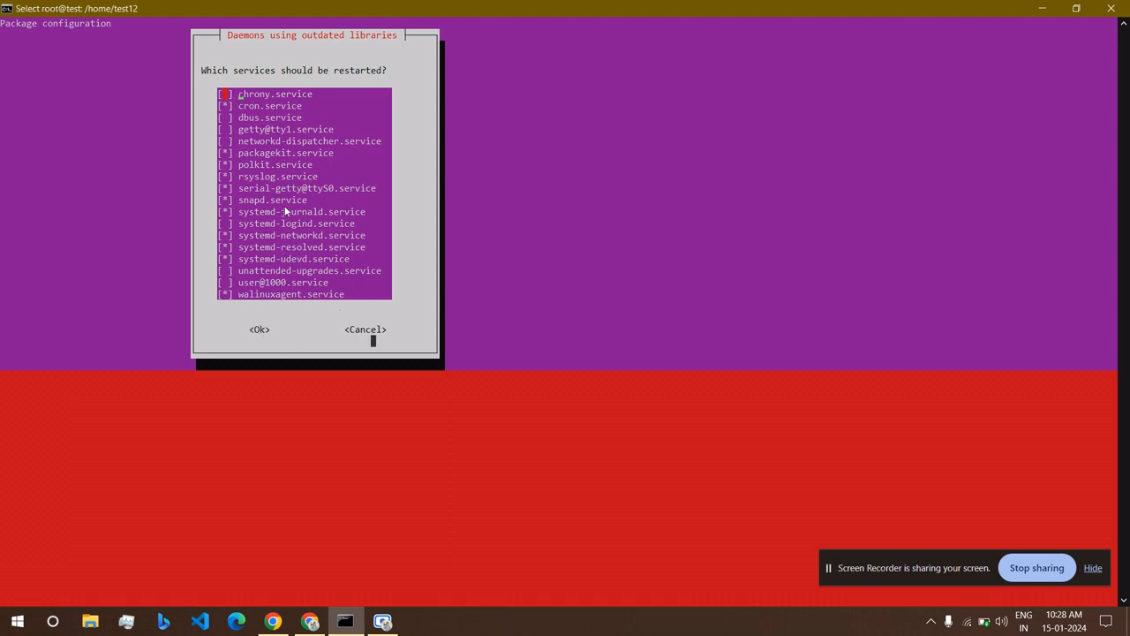
{"action": "key", "text": "Down"}
{"action": "key", "text": "Return"}
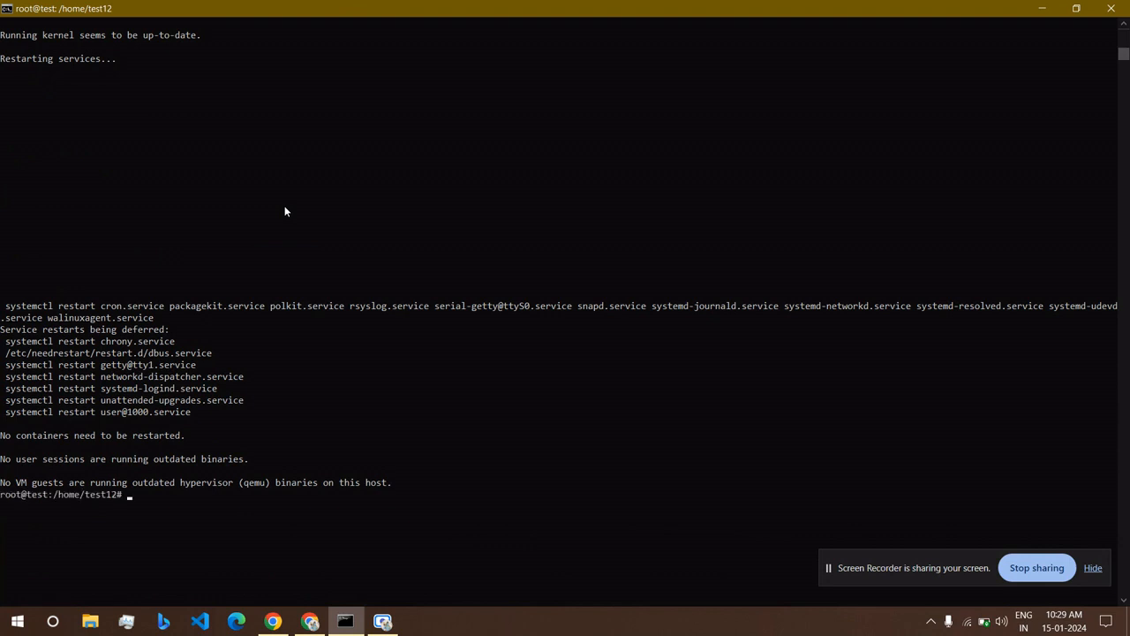
{"action": "scroll", "coordinate": [133, 349], "scroll_direction": "down", "scroll_amount": 5}
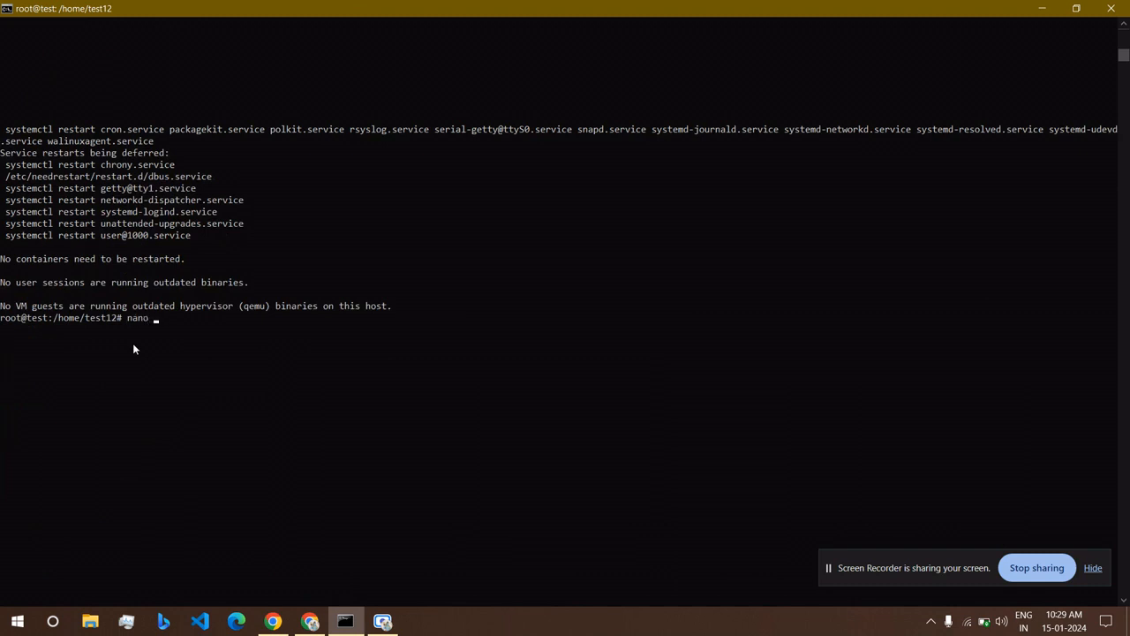
Open a new app.py in nano and copy the eleven-line Flask code from GitHub.
{"action": "type", "text": ".py"}
{"action": "key", "text": "Return"}
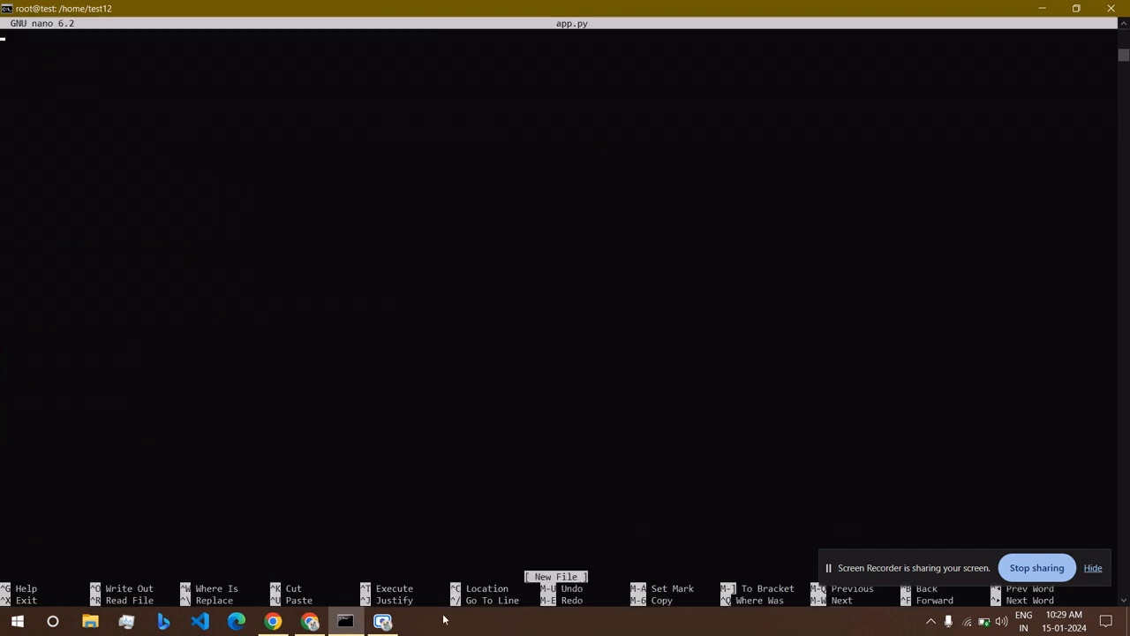
{"action": "left_click", "coordinate": [309, 620]}
{"action": "left_click", "coordinate": [181, 7]}
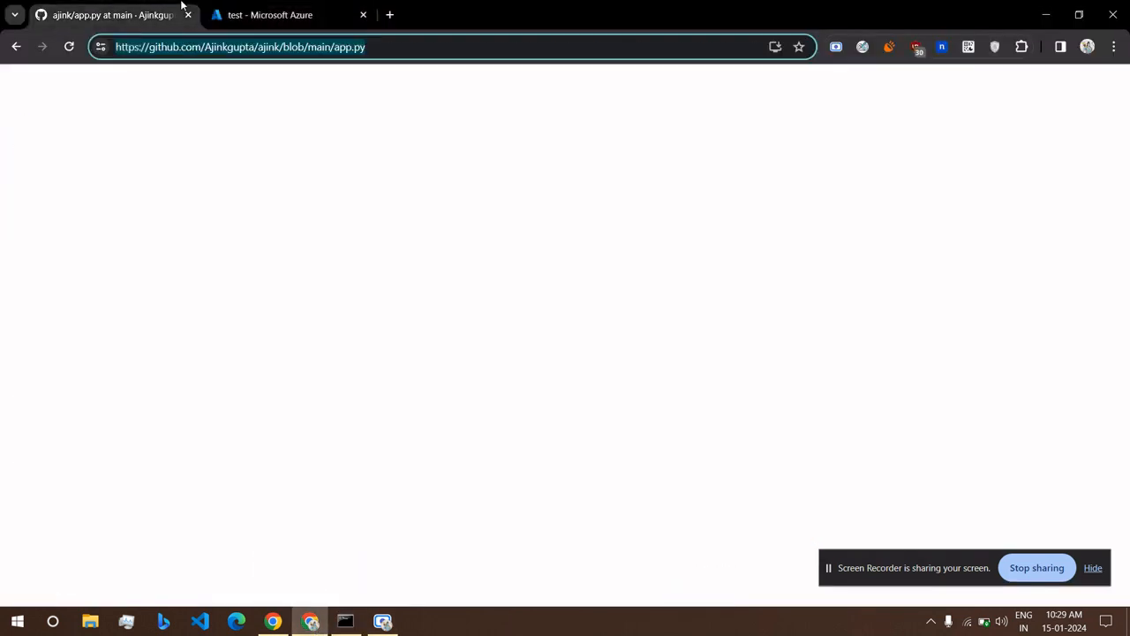
{"action": "left_click_drag", "start_coordinate": [311, 207], "coordinate": [565, 353]}
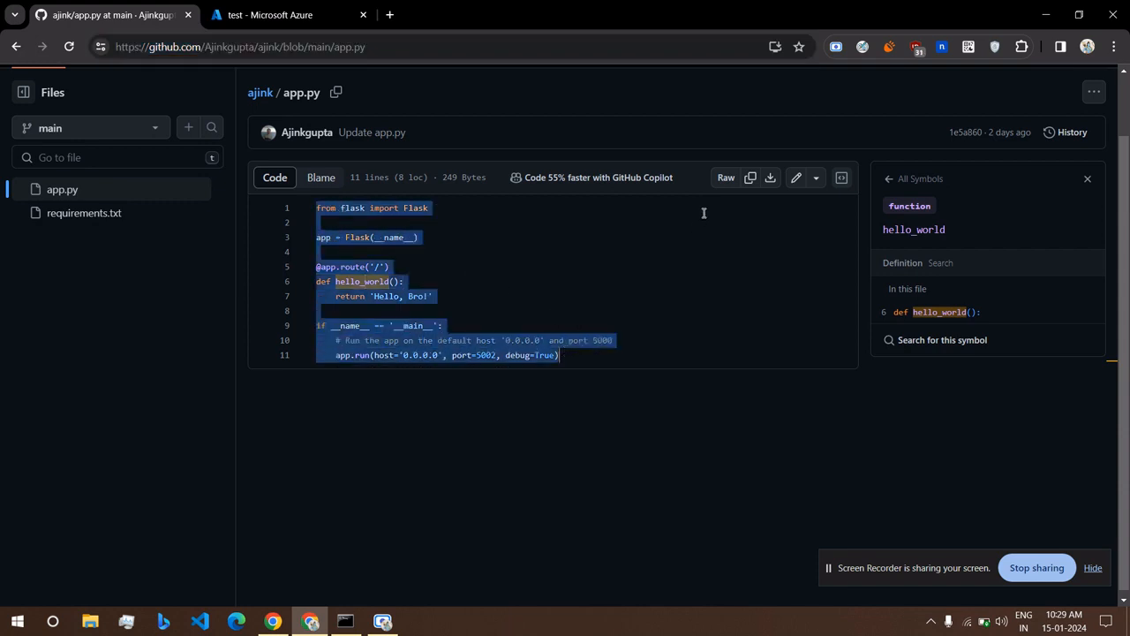
{"action": "right_click", "coordinate": [580, 347]}
{"action": "left_click", "coordinate": [647, 67]}
Paste the Flask code into app.py, save it, and enter 'python3 app.py'.
{"action": "left_click", "coordinate": [345, 620]}
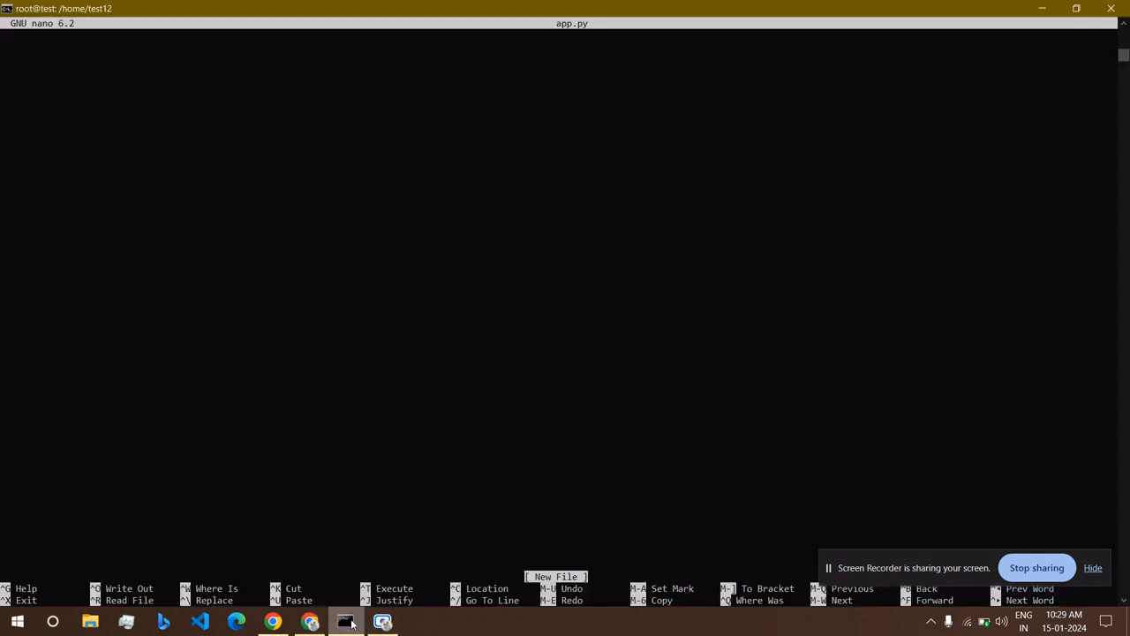
{"action": "right_click", "coordinate": [247, 128]}
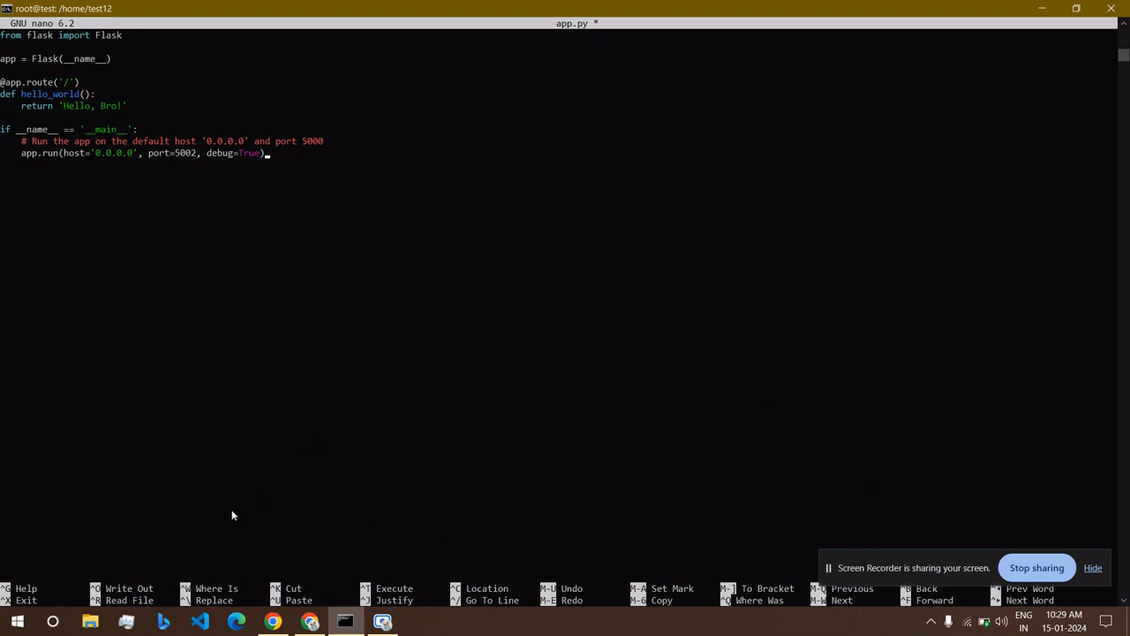
{"action": "key", "text": "ctrl+x"}
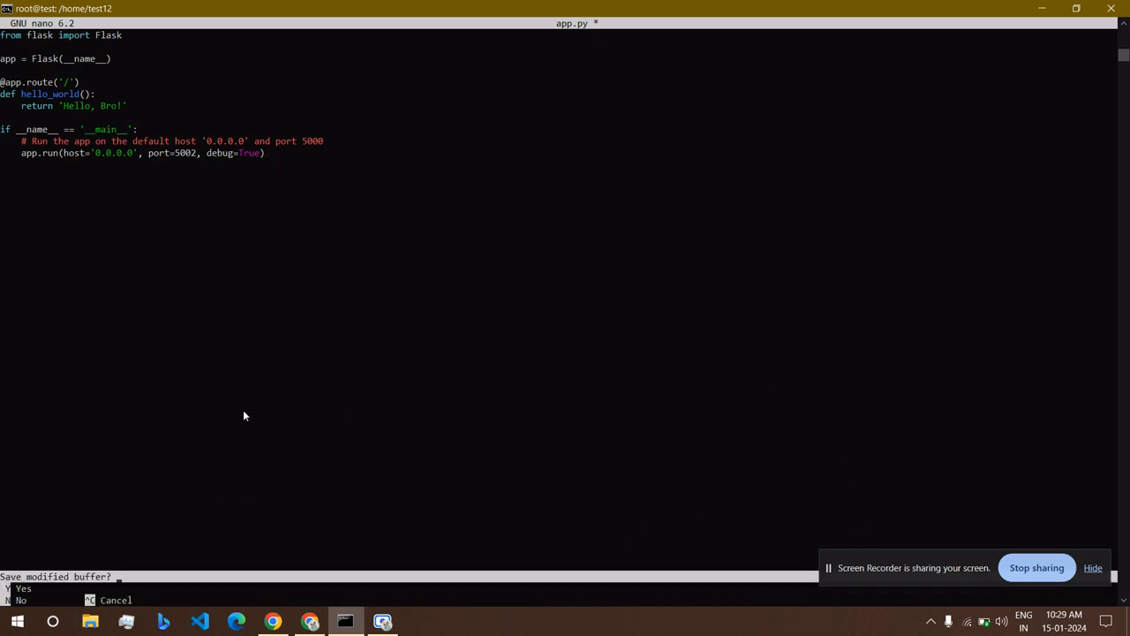
{"action": "key", "text": "y"}
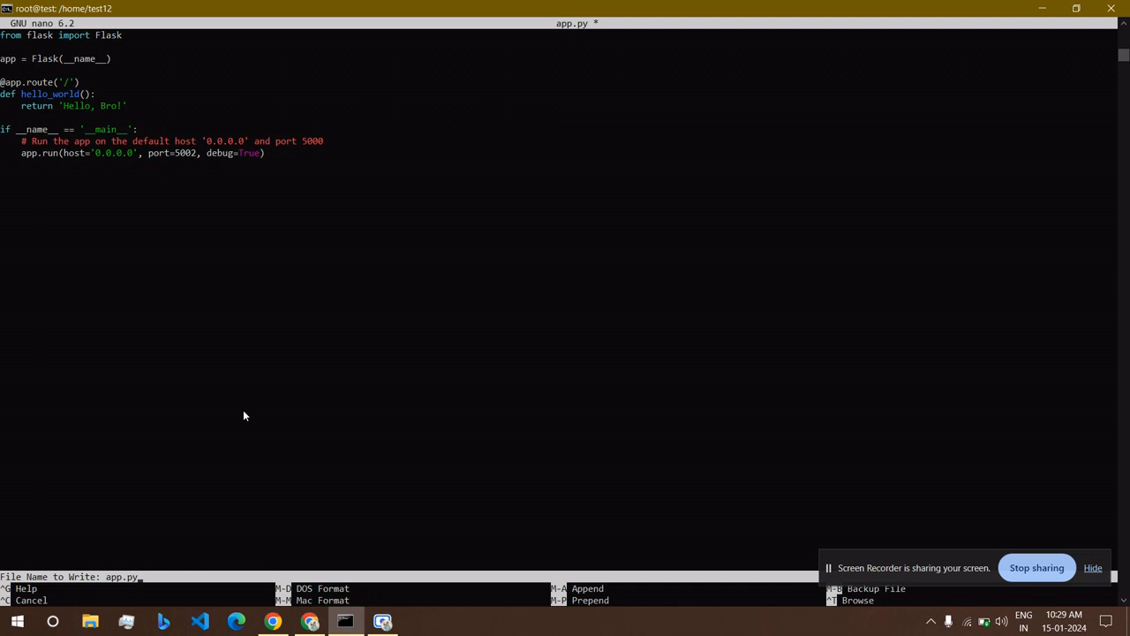
{"action": "key", "text": "Return"}
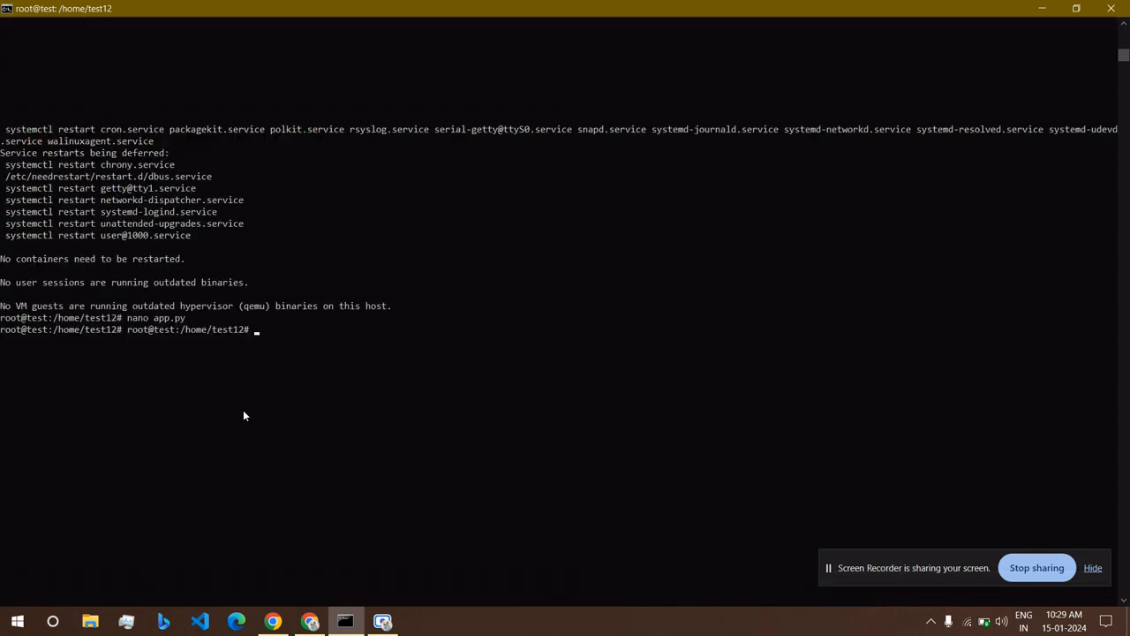
{"action": "type", "text": "python3 app.py"}
Run app.py, which fails with no flask module, then enter 'pip3 i flask'.
{"action": "key", "text": "Return"}
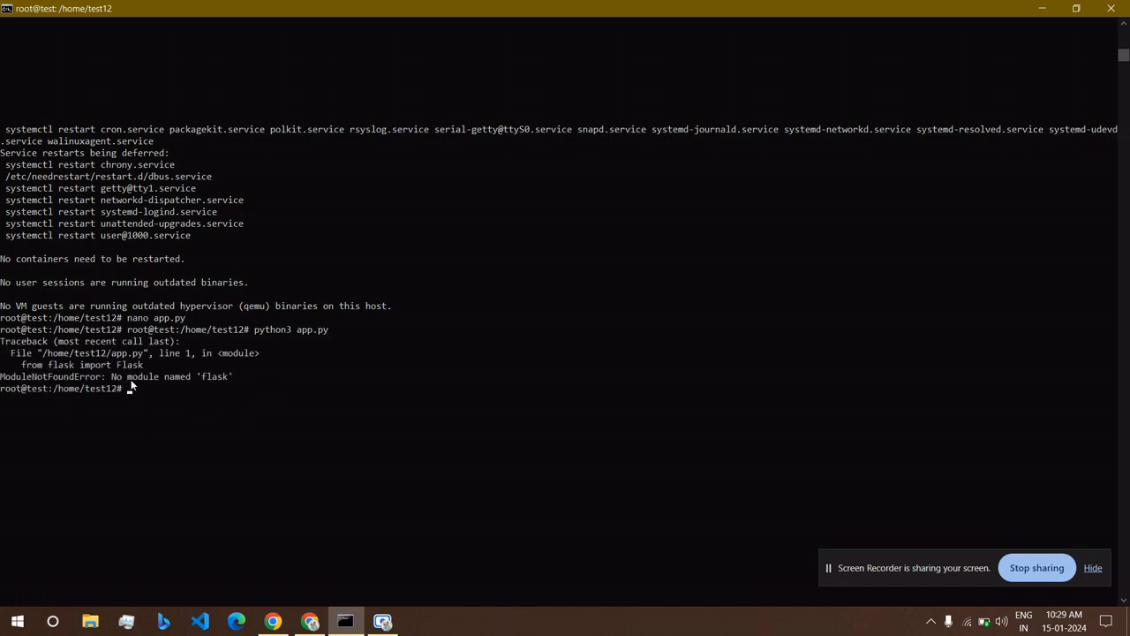
{"action": "type", "text": "pip3 i flask"}
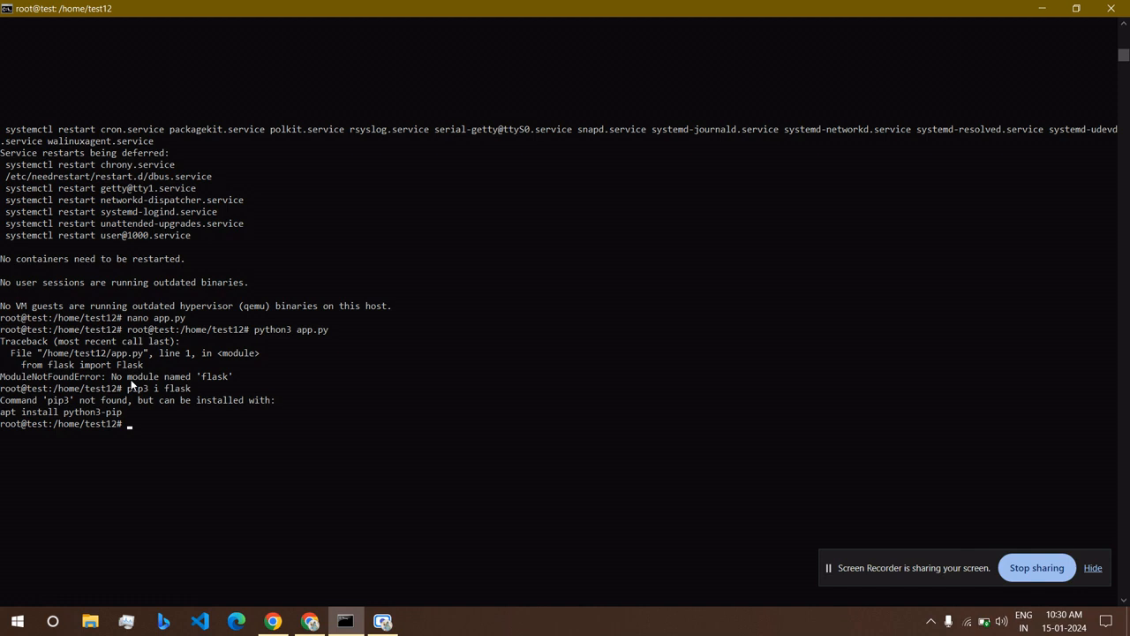
In a new Chrome tab, search Google for 'how to install pip in python'.
{"action": "left_click", "coordinate": [309, 621]}
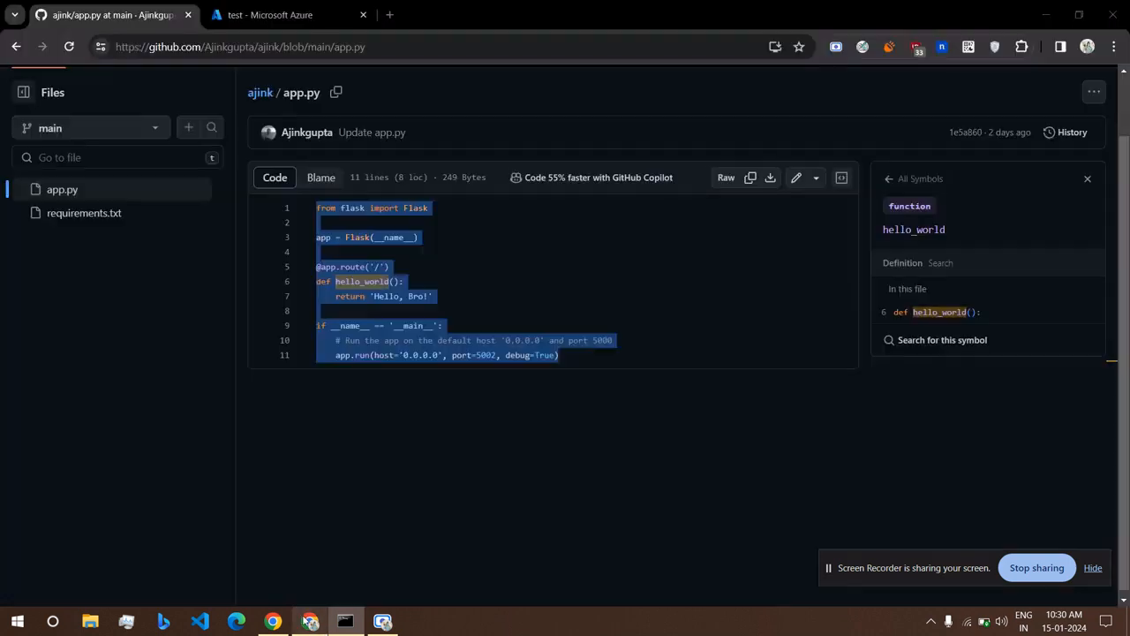
{"action": "left_click", "coordinate": [389, 15]}
{"action": "type", "text": "how to is"}
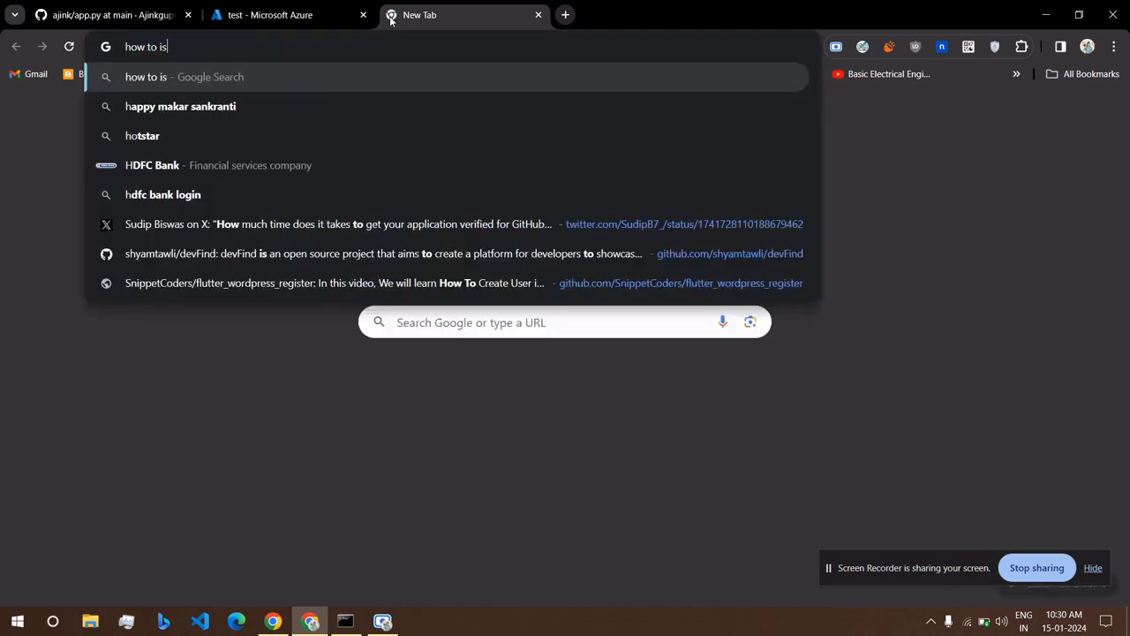
{"action": "key", "text": "BackSpace"}
{"action": "type", "text": "nstal"}
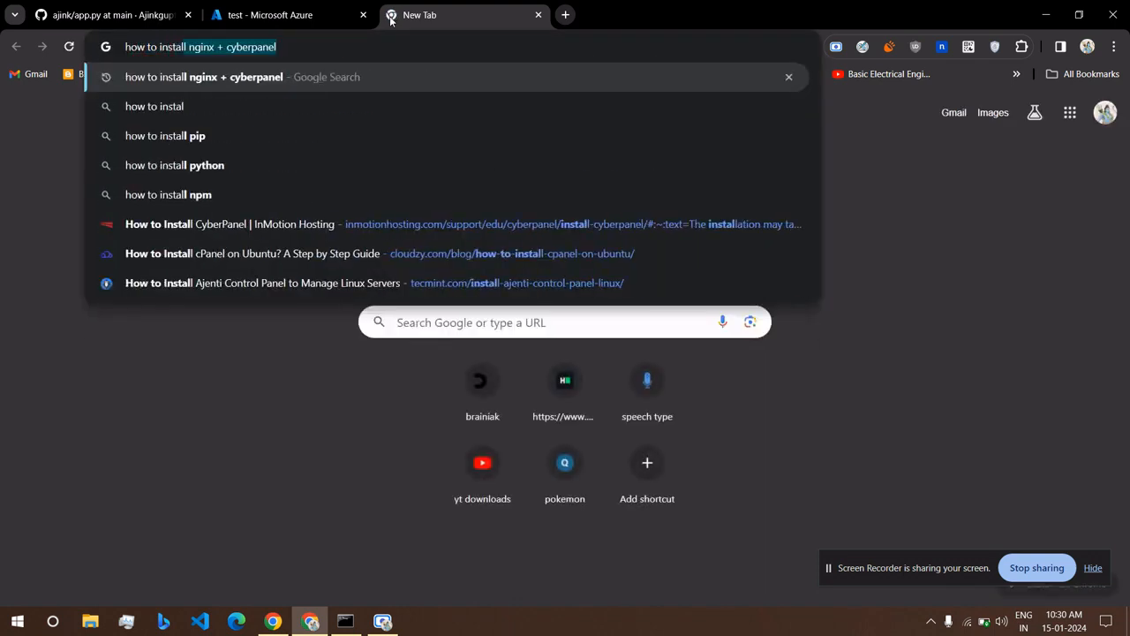
{"action": "type", "text": "l pip"}
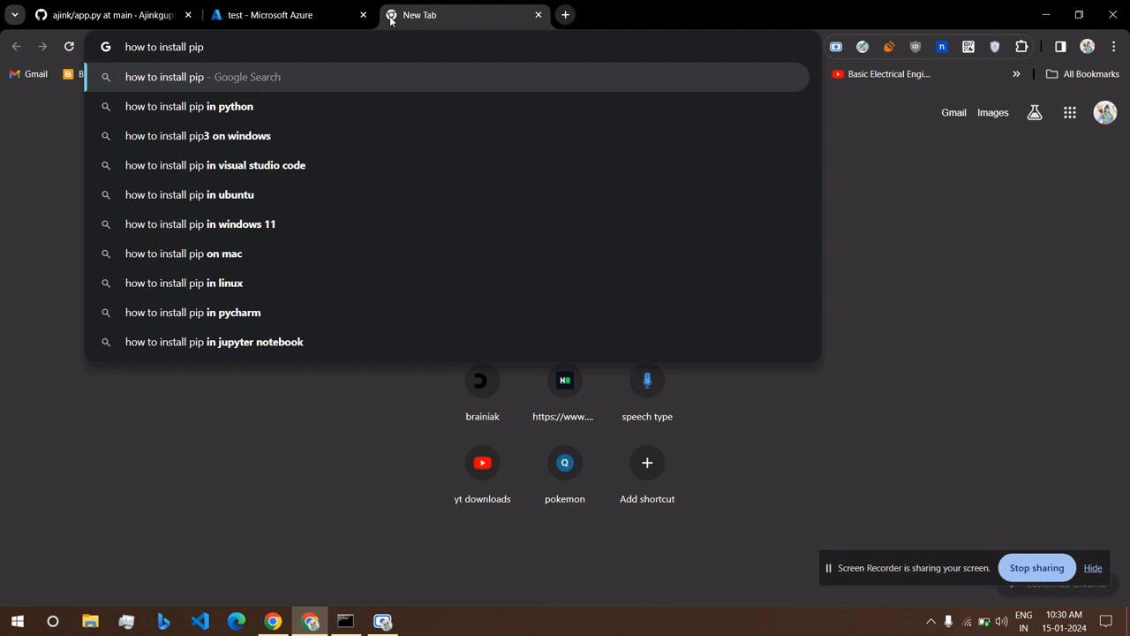
{"action": "key", "text": "Down"}
{"action": "key", "text": "Return"}
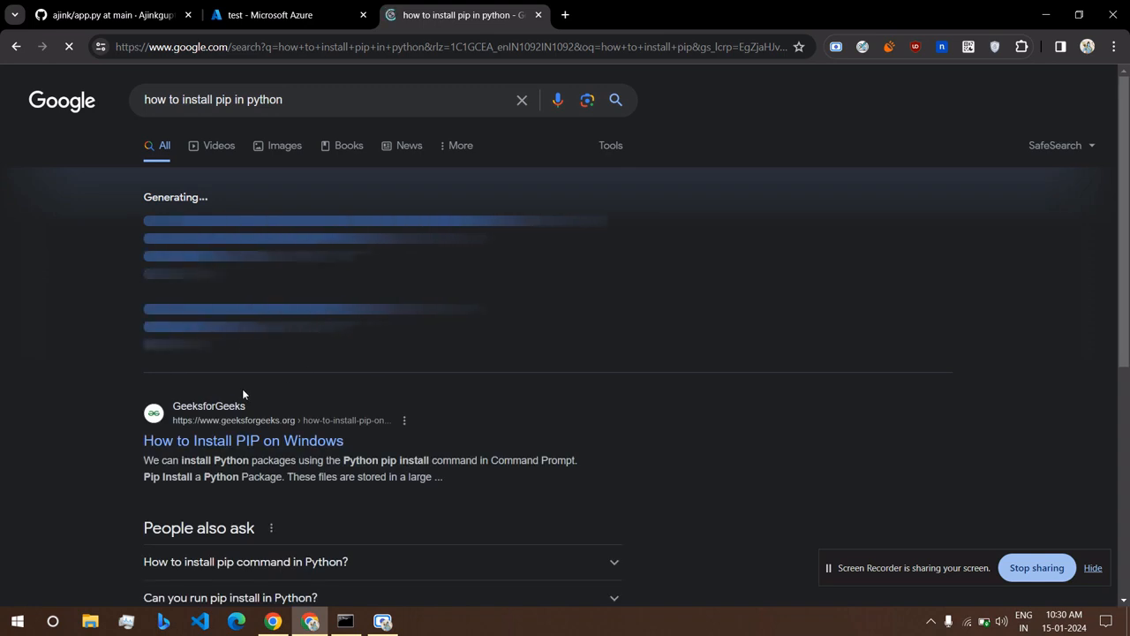
Read the expanded AI answer and the pip install command question in the results.
{"action": "scroll", "coordinate": [244, 394], "scroll_direction": "down", "scroll_amount": 1}
{"action": "scroll", "coordinate": [316, 375], "scroll_direction": "down", "scroll_amount": 2}
{"action": "scroll", "coordinate": [316, 374], "scroll_direction": "up", "scroll_amount": 3}
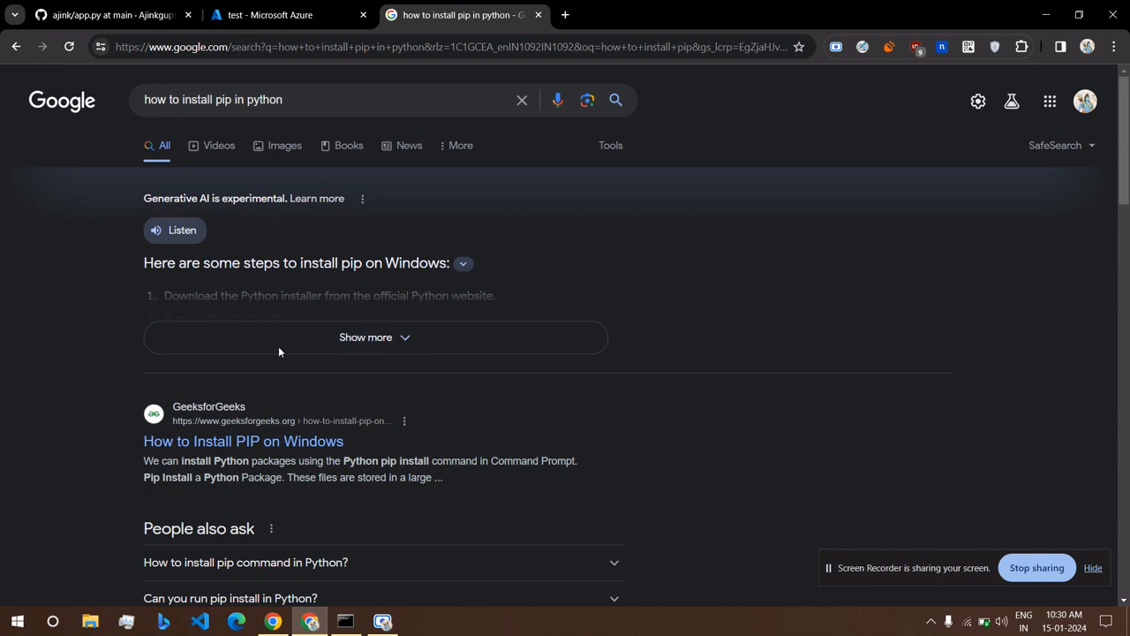
{"action": "left_click", "coordinate": [344, 339]}
{"action": "left_click_drag", "start_coordinate": [345, 339], "coordinate": [301, 338]}
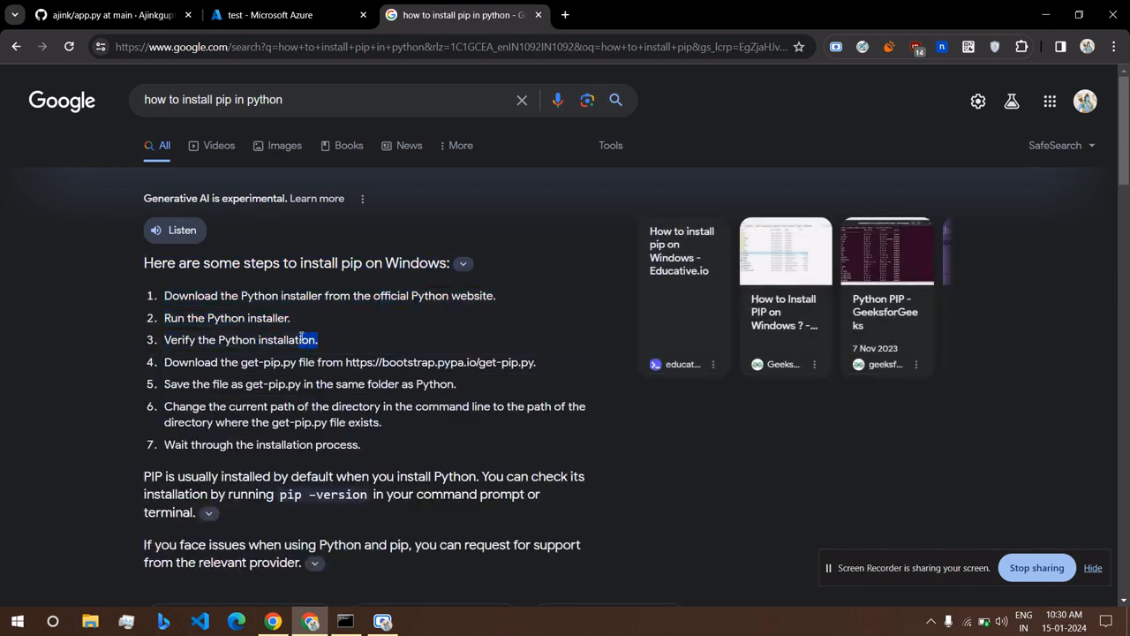
{"action": "left_click", "coordinate": [73, 395]}
{"action": "scroll", "coordinate": [73, 394], "scroll_direction": "down", "scroll_amount": 2}
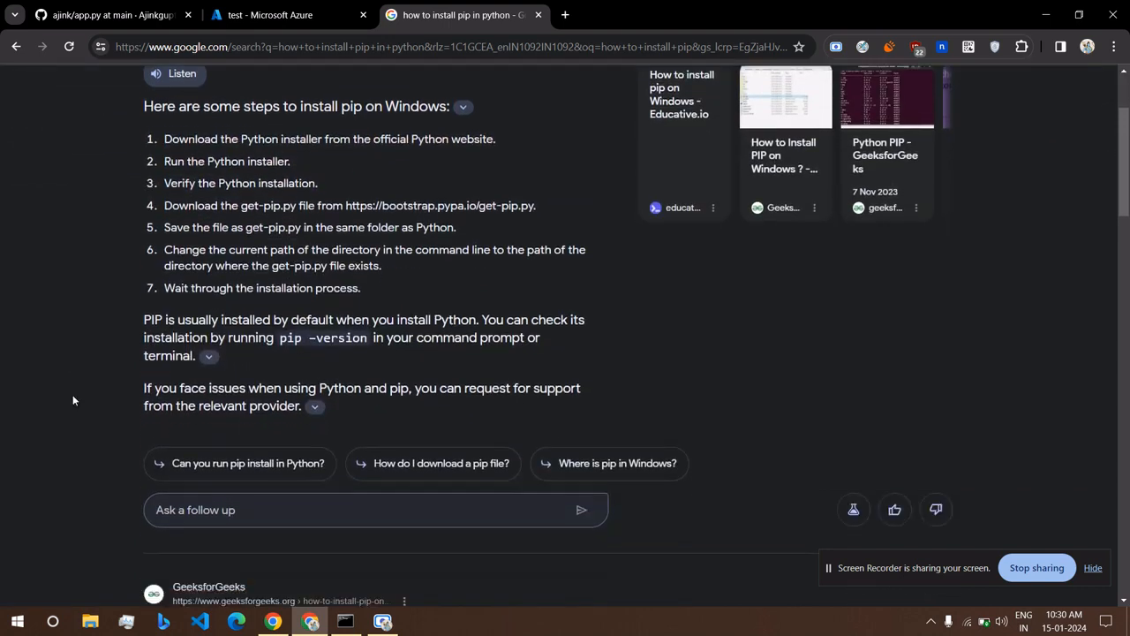
{"action": "scroll", "coordinate": [73, 400], "scroll_direction": "down", "scroll_amount": 1}
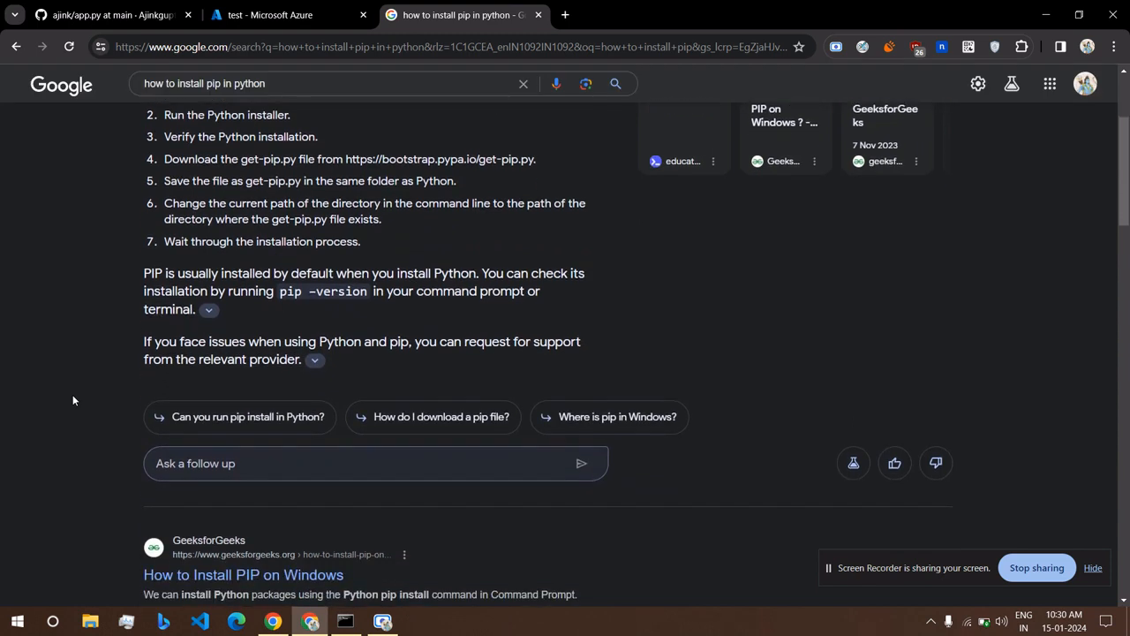
{"action": "scroll", "coordinate": [73, 400], "scroll_direction": "down", "scroll_amount": 4}
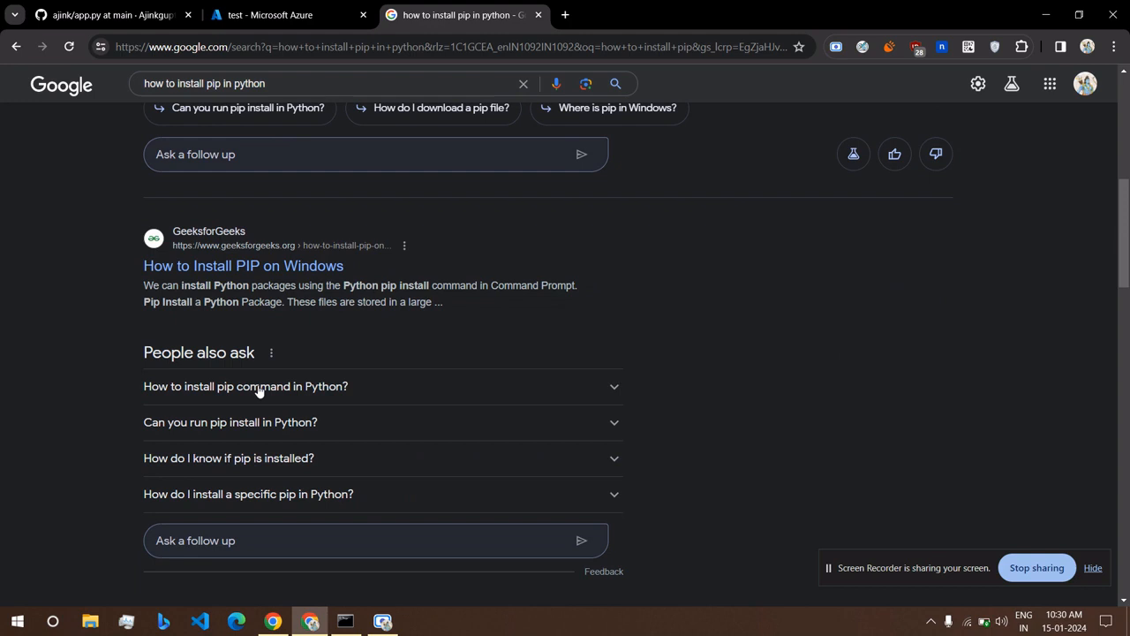
{"action": "scroll", "coordinate": [258, 391], "scroll_direction": "down", "scroll_amount": 2}
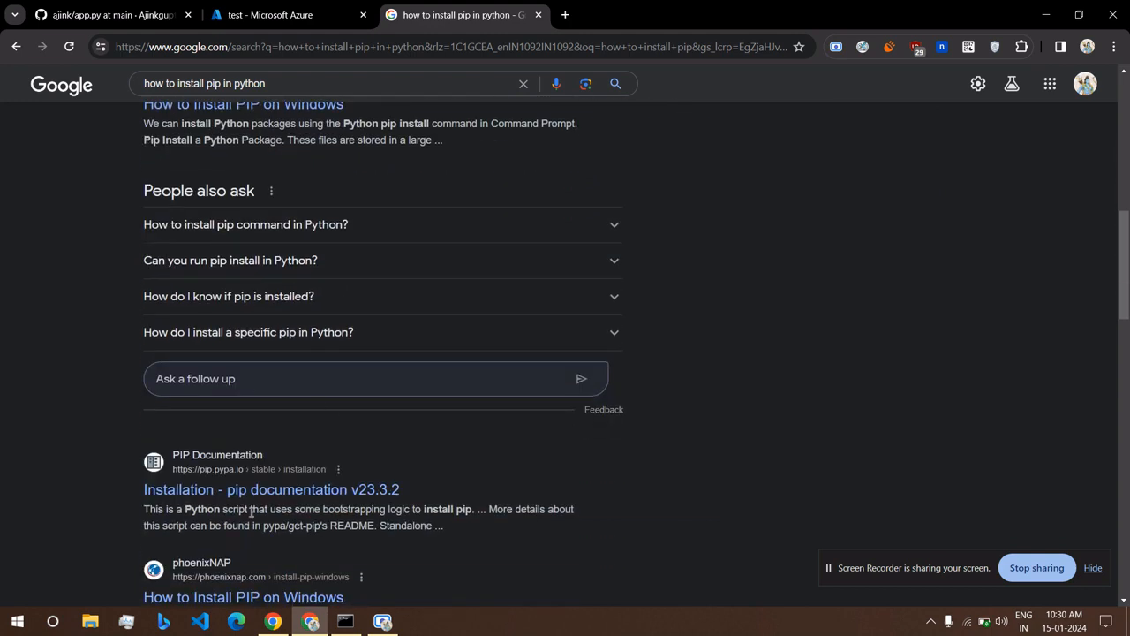
{"action": "scroll", "coordinate": [309, 486], "scroll_direction": "up", "scroll_amount": 2}
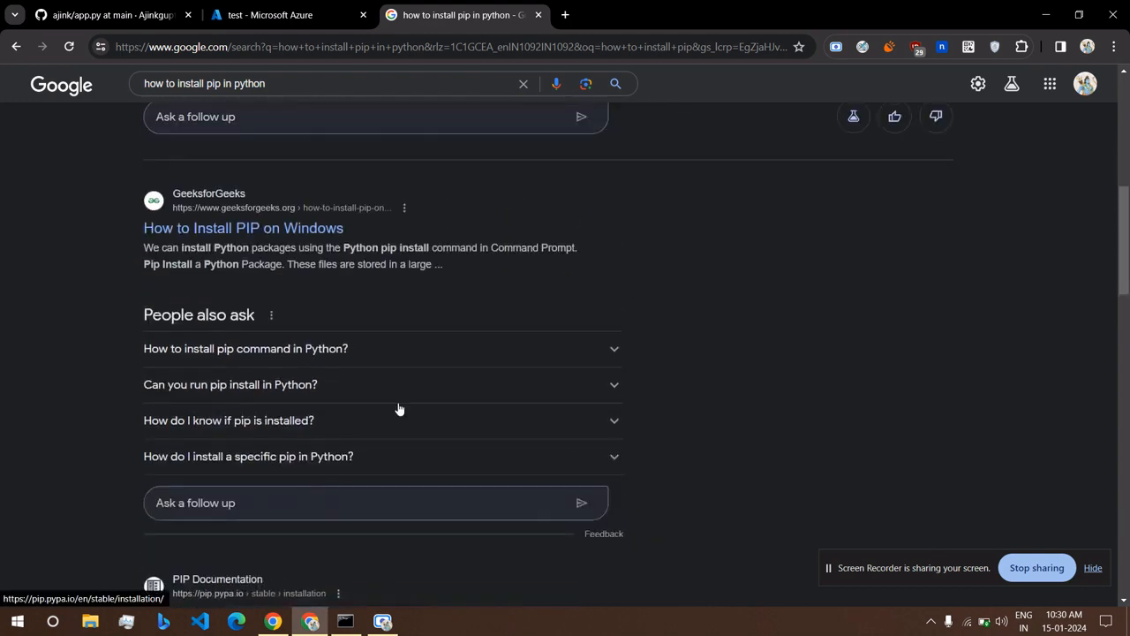
{"action": "left_click", "coordinate": [602, 358]}
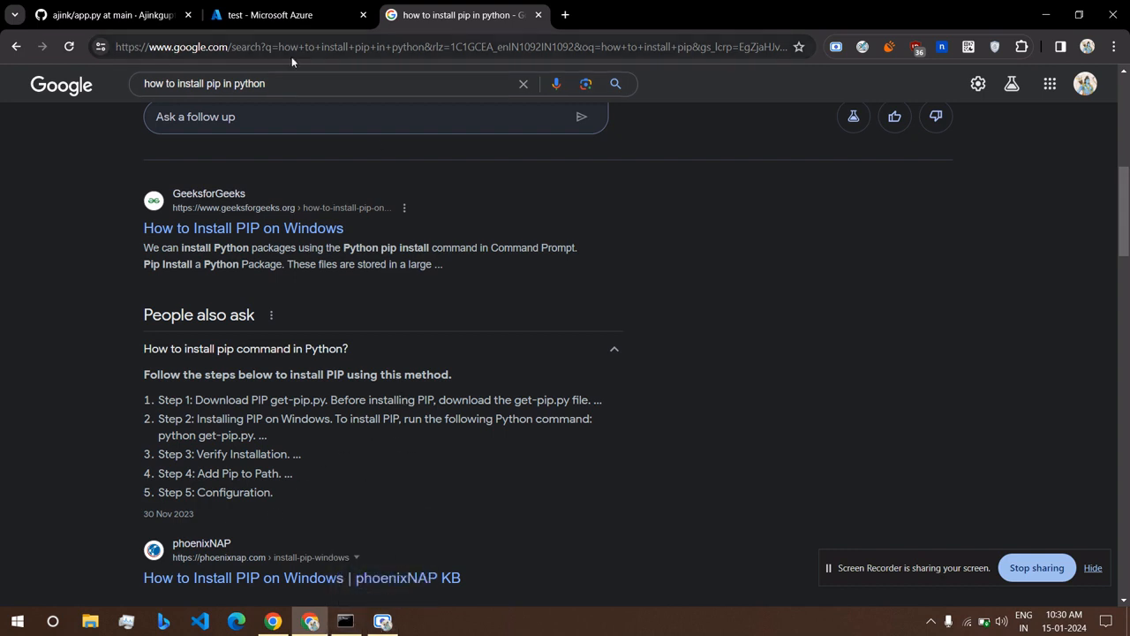
Narrow the search to installing pip on Ubuntu and open the phoenixNAP guide.
{"action": "left_click", "coordinate": [293, 80]}
{"action": "type", "text": "on ubuntu"}
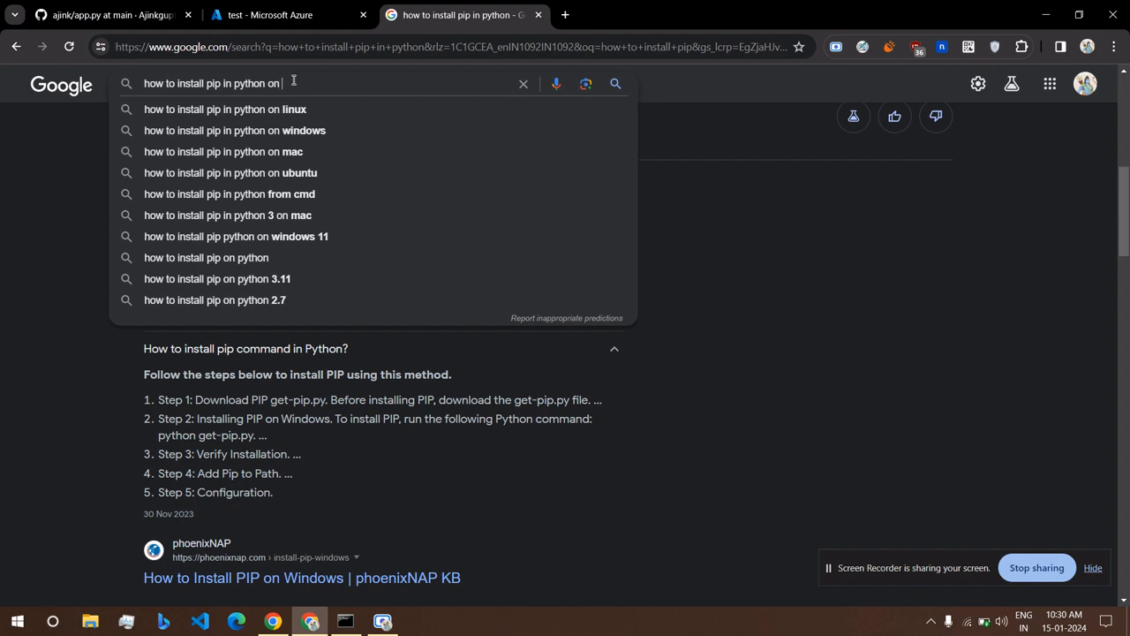
{"action": "key", "text": "Return"}
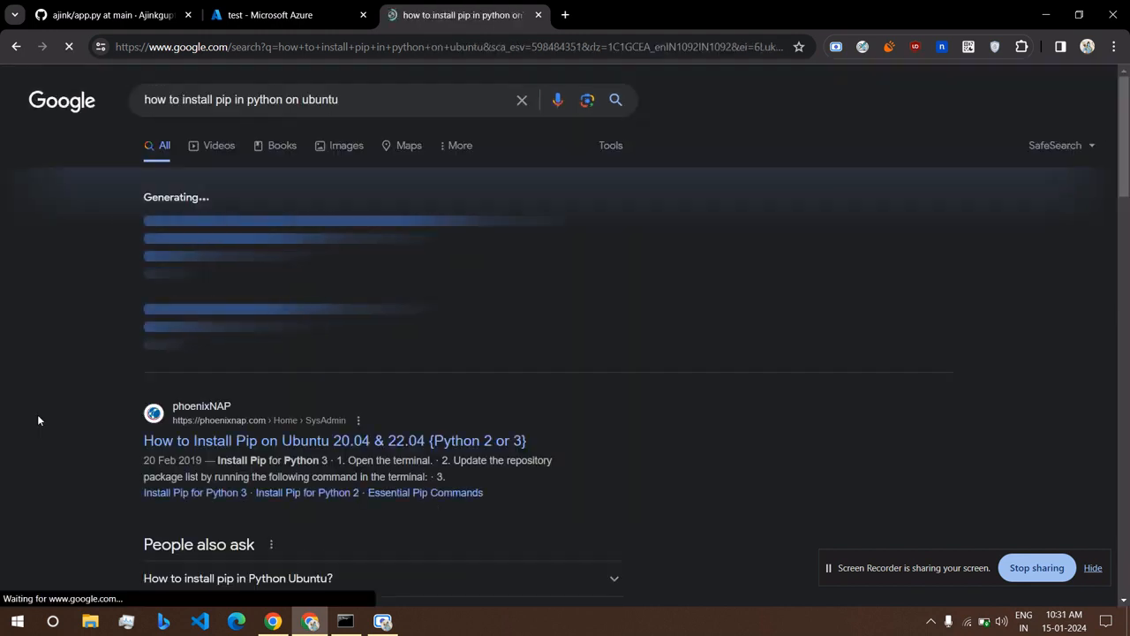
{"action": "scroll", "coordinate": [38, 417], "scroll_direction": "down", "scroll_amount": 1}
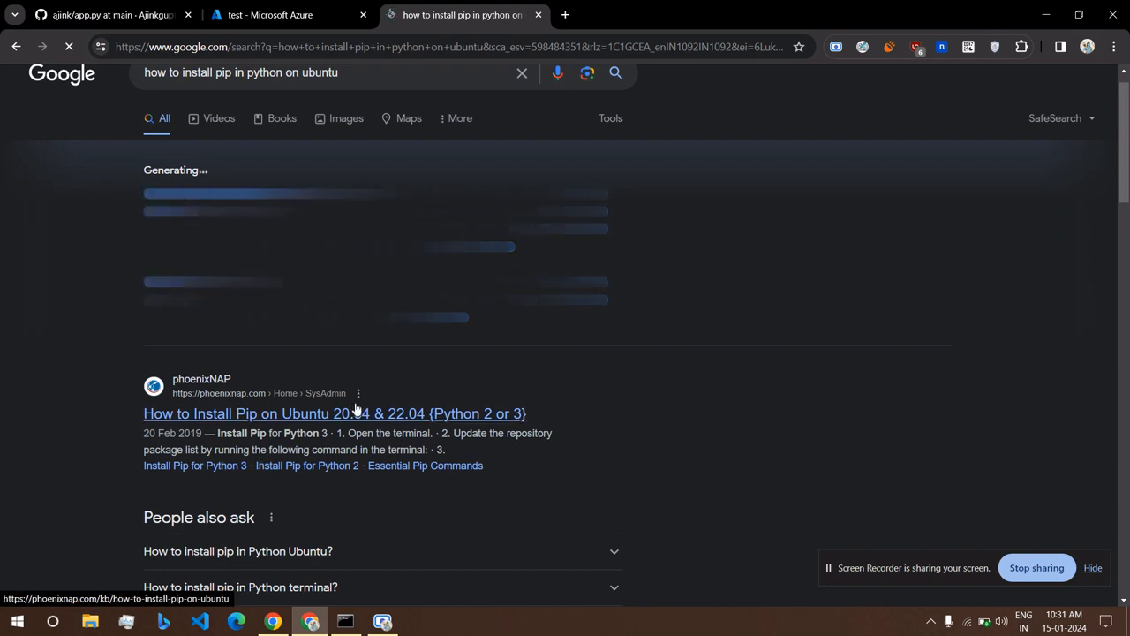
{"action": "left_click", "coordinate": [355, 408]}
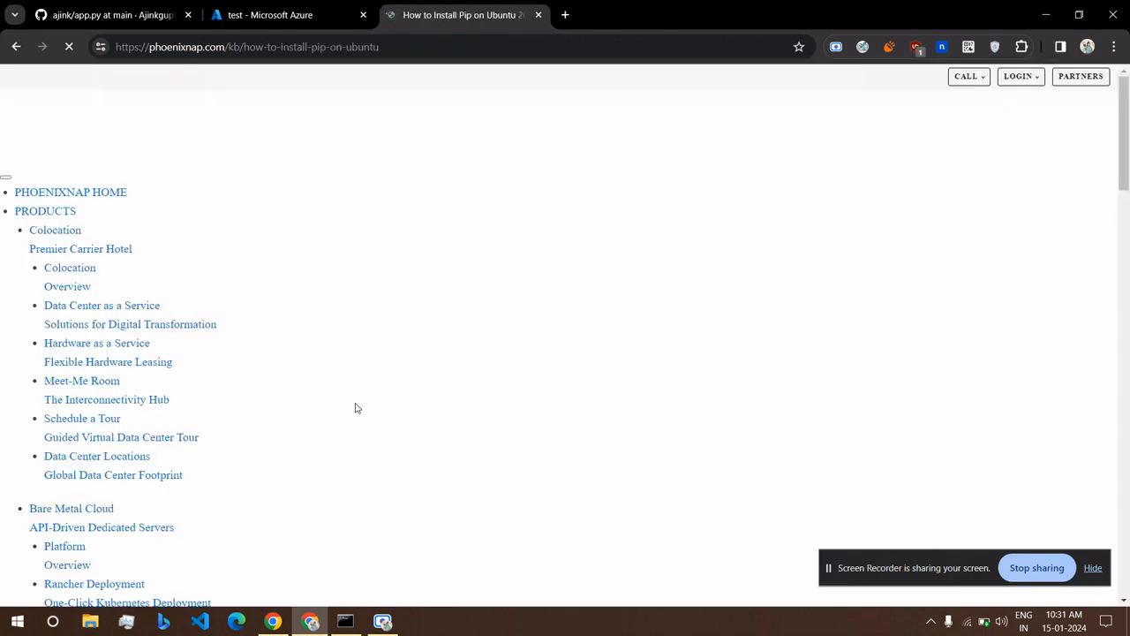
Copy 'sudo apt install python3-pip' from the guide's Install Pip for Python 3 section.
{"action": "scroll", "coordinate": [279, 343], "scroll_direction": "down", "scroll_amount": 3}
{"action": "scroll", "coordinate": [279, 344], "scroll_direction": "down", "scroll_amount": 6}
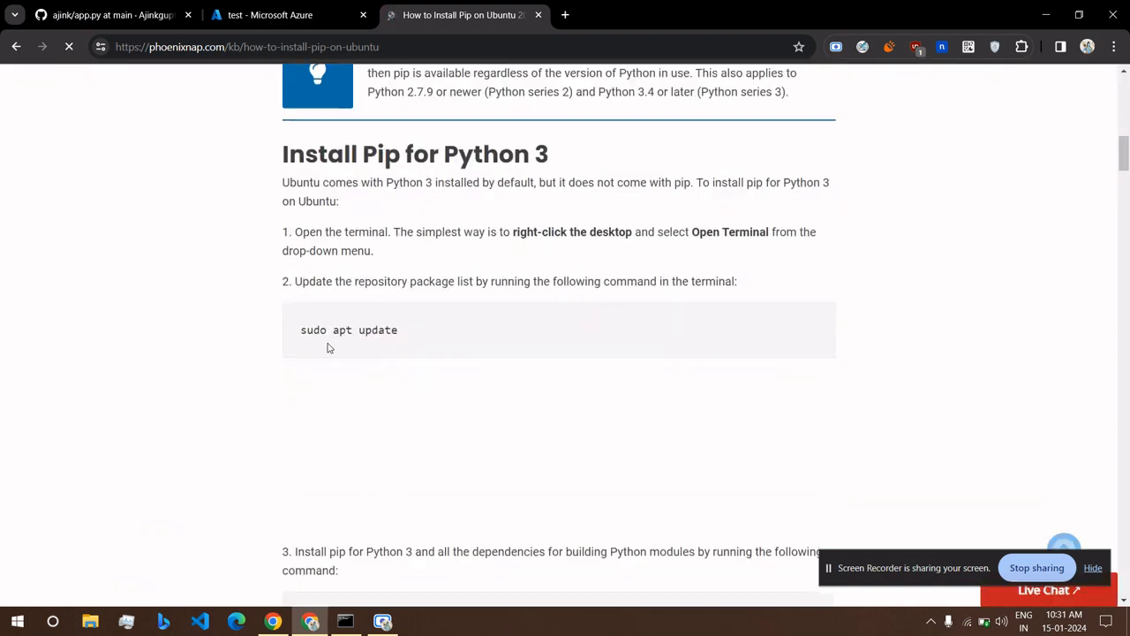
{"action": "scroll", "coordinate": [327, 346], "scroll_direction": "down", "scroll_amount": 5}
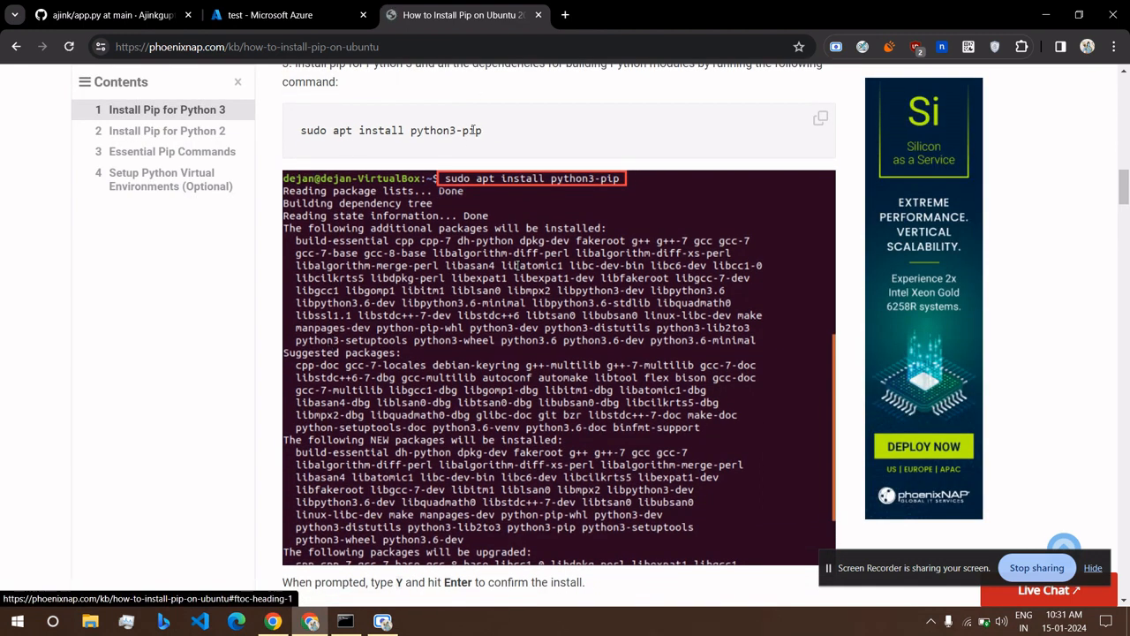
{"action": "triple_click", "coordinate": [474, 130]}
{"action": "right_click", "coordinate": [474, 129]}
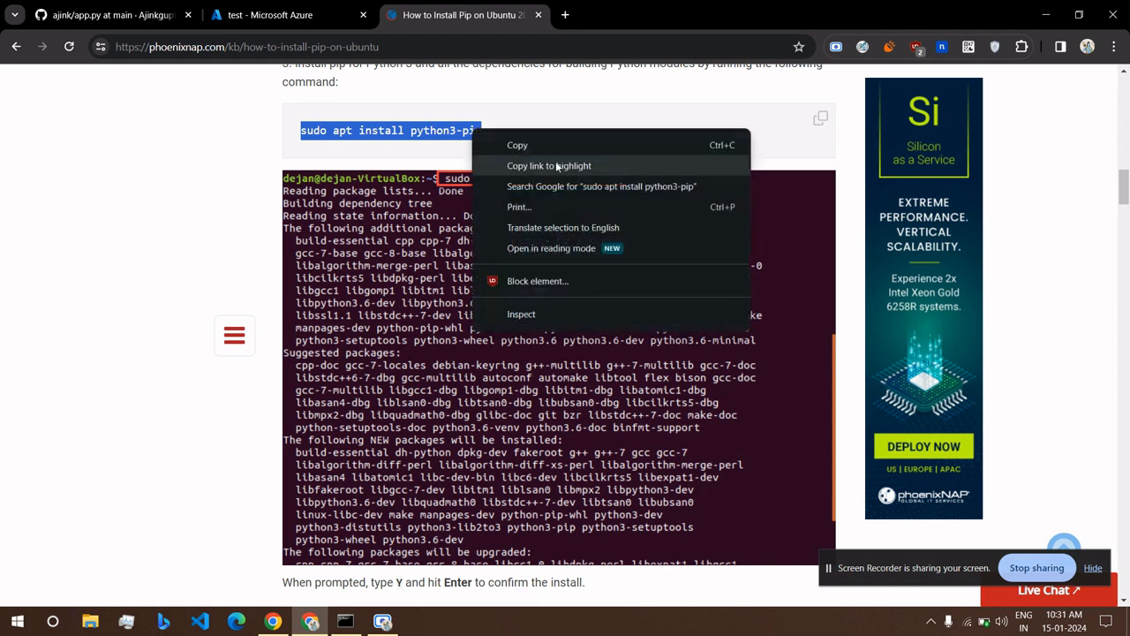
{"action": "left_click", "coordinate": [540, 149]}
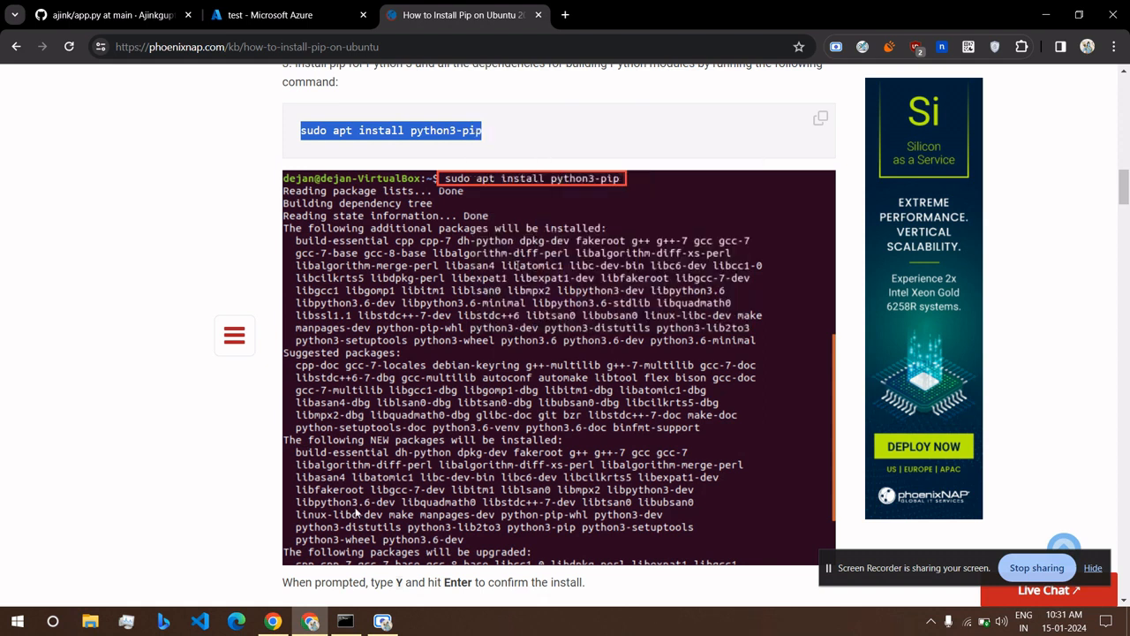
{"action": "left_click", "coordinate": [345, 621]}
Run sudo apt install python3-pip on the VM, accept service restarts, and retry 'pip3 i flask'.
{"action": "right_click", "coordinate": [150, 427]}
{"action": "key", "text": "Return"}
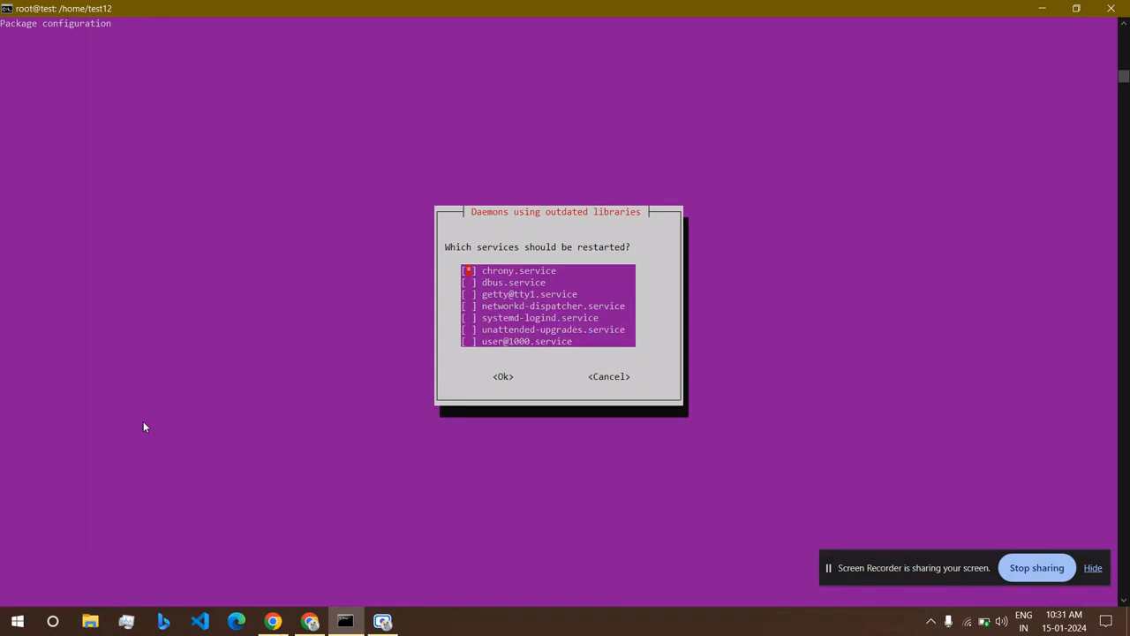
{"action": "key", "text": "Return"}
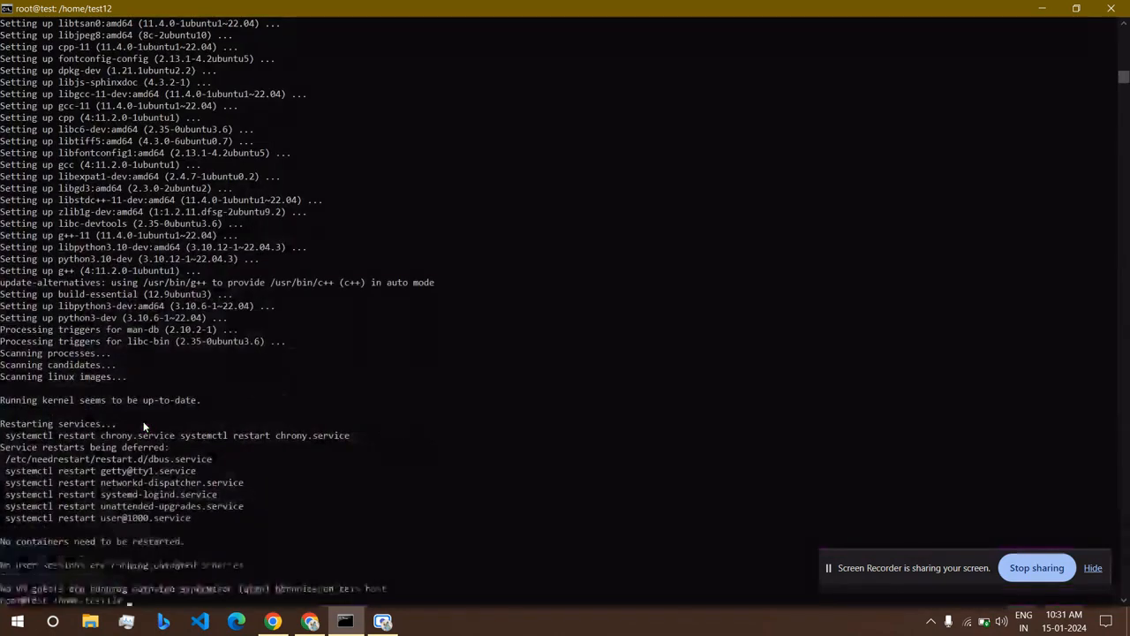
{"action": "type", "text": "sudo apt install python3-pip"}
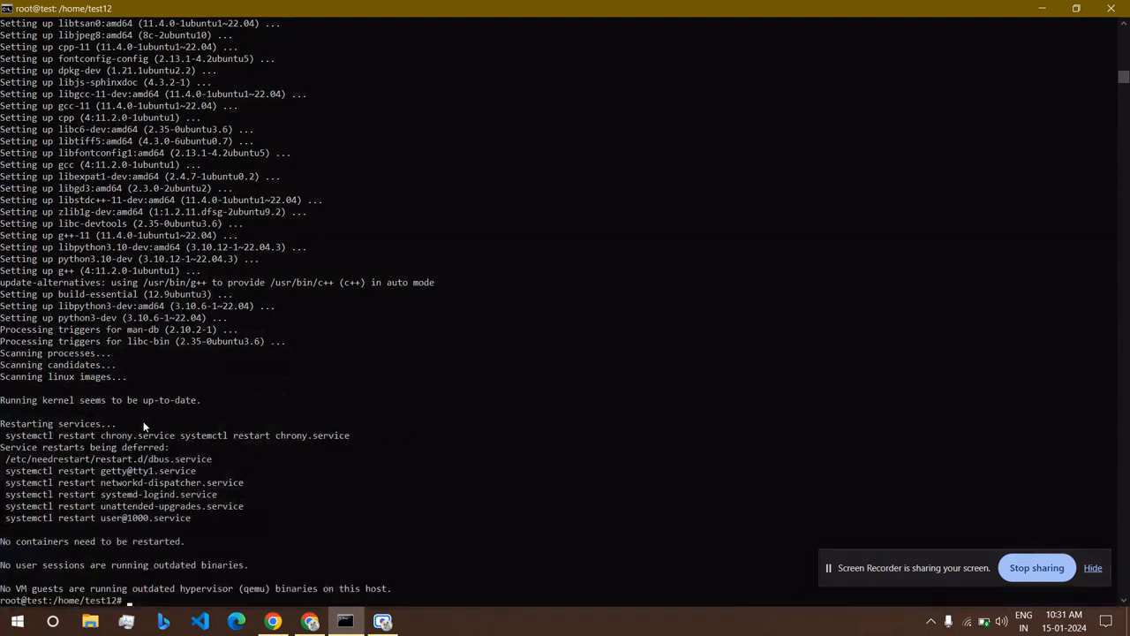
{"action": "key", "text": "Up"}
{"action": "key", "text": "Return"}
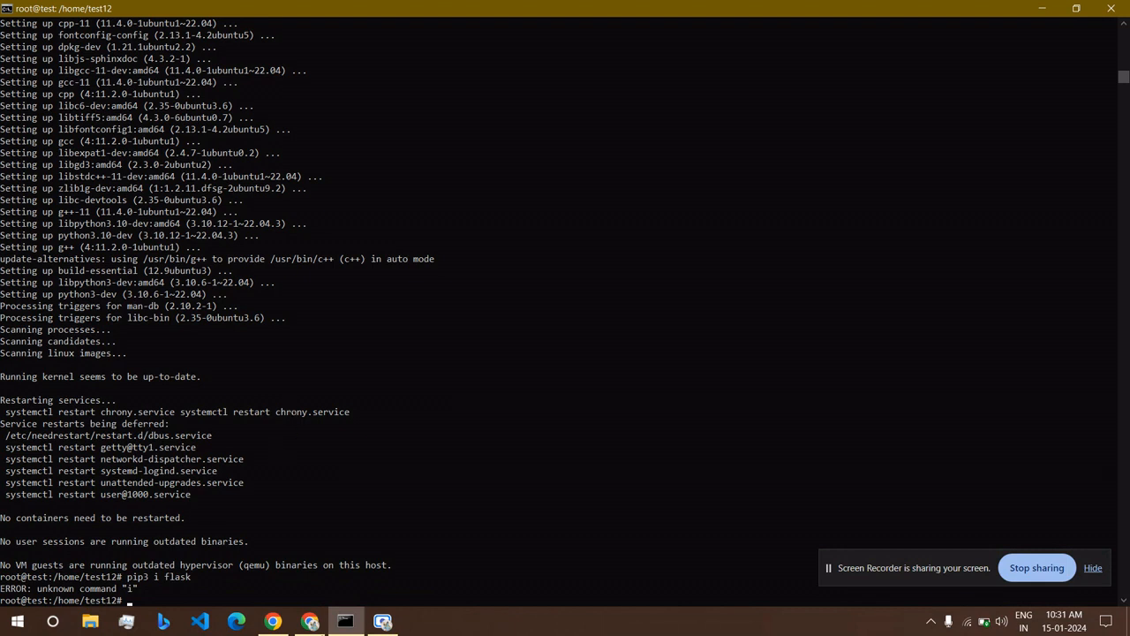
{"action": "left_click", "coordinate": [320, 623]}
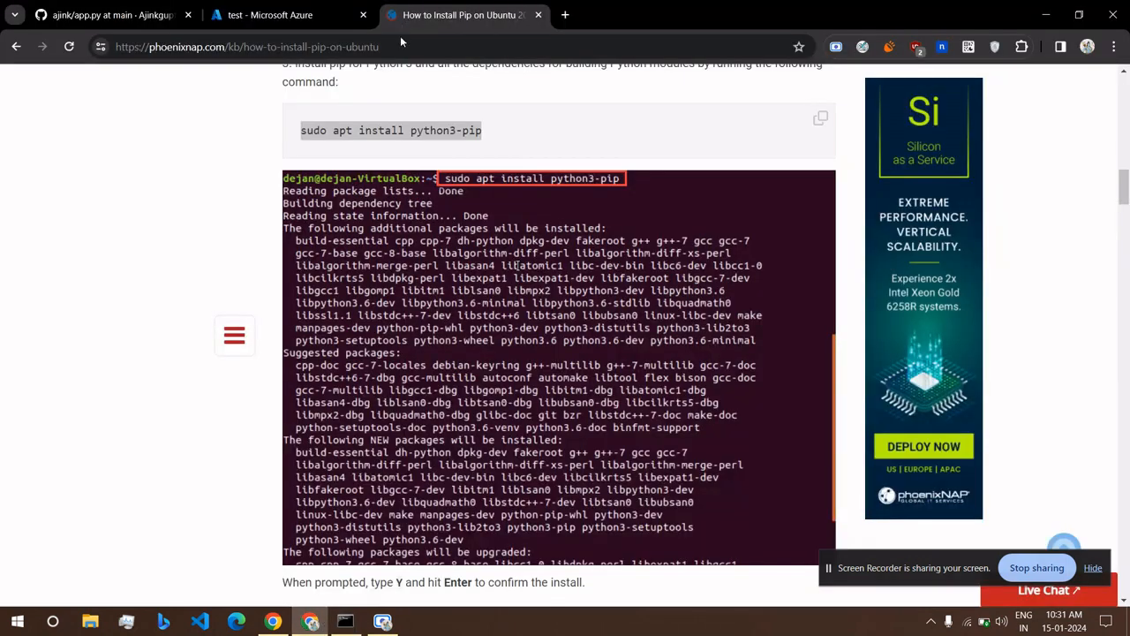
Search Google for 'how to install flask in python with pip'.
{"action": "left_click", "coordinate": [393, 44]}
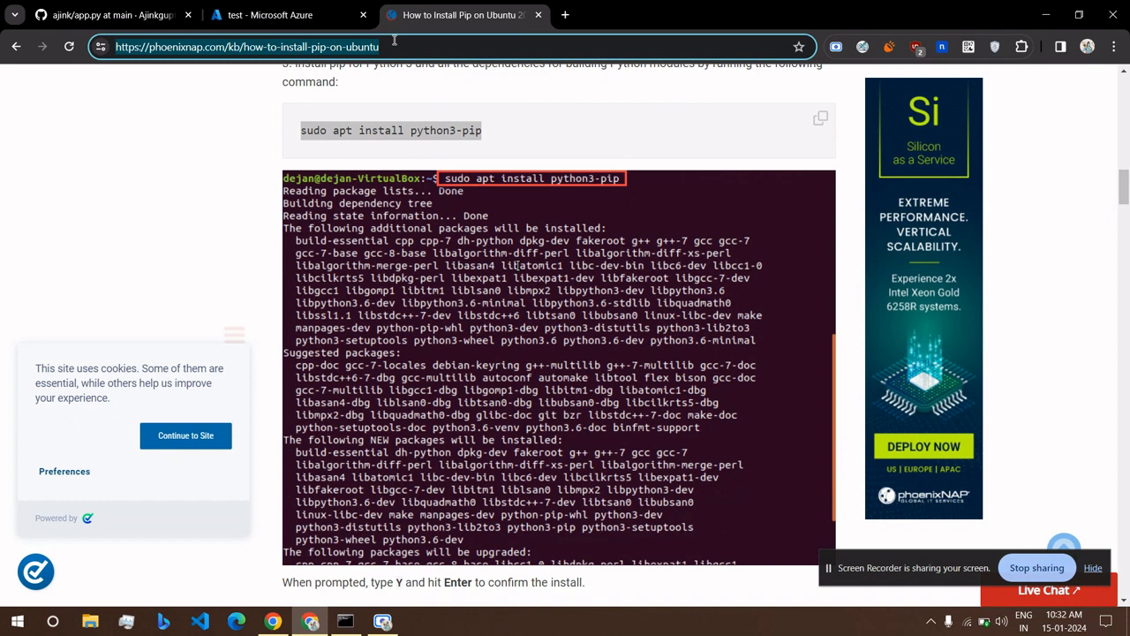
{"action": "type", "text": "how to install"}
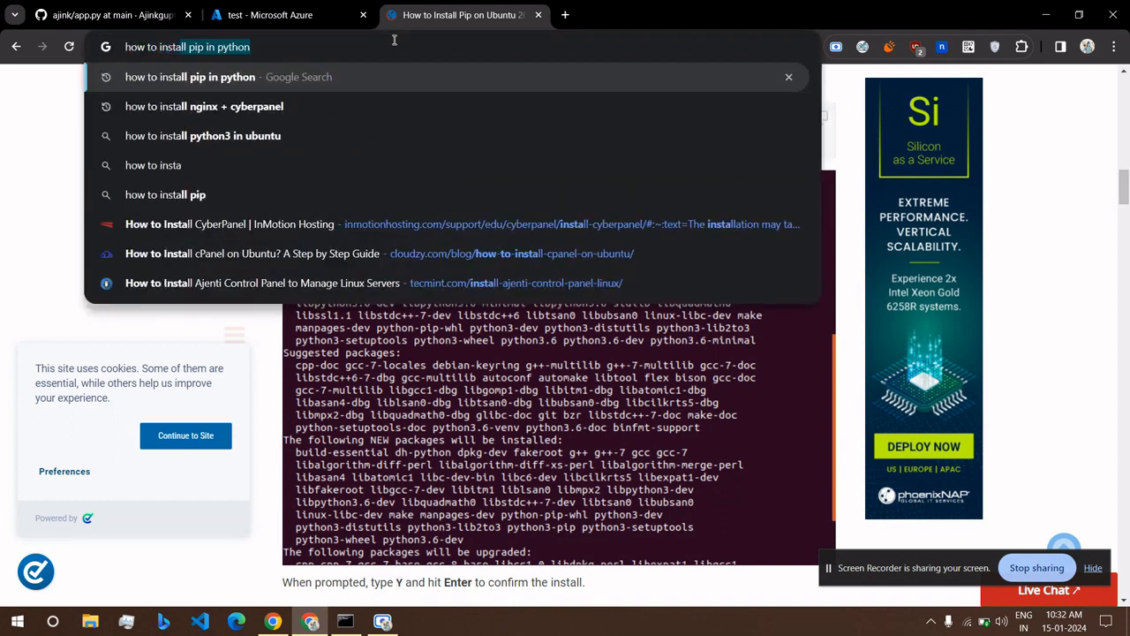
{"action": "type", "text": " flask"}
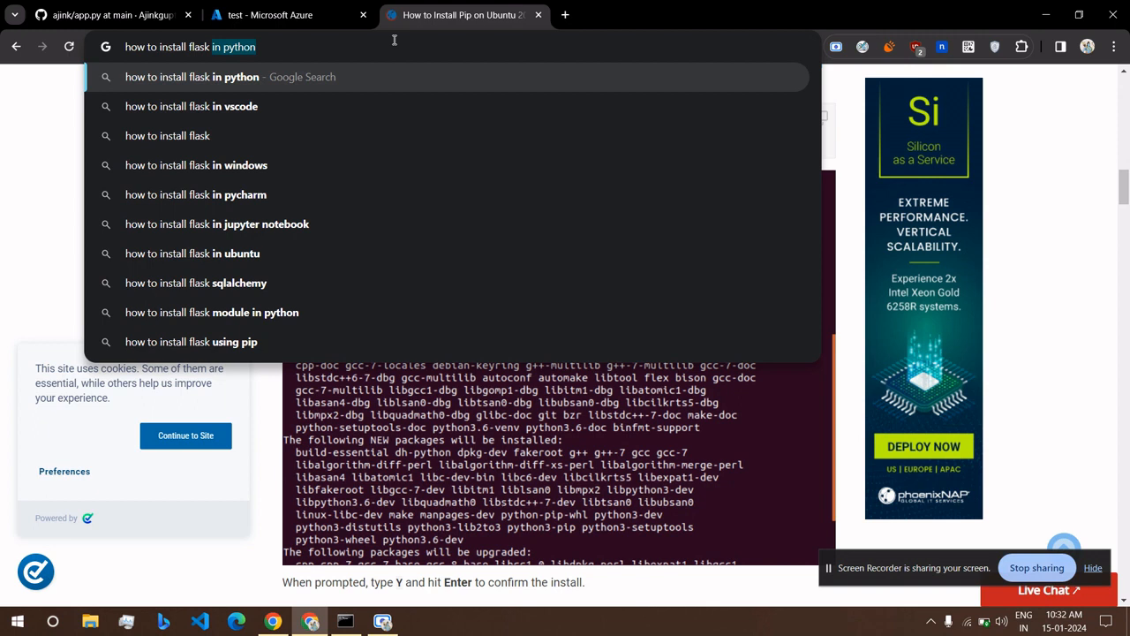
{"action": "key", "text": "Right"}
{"action": "type", "text": "with p"}
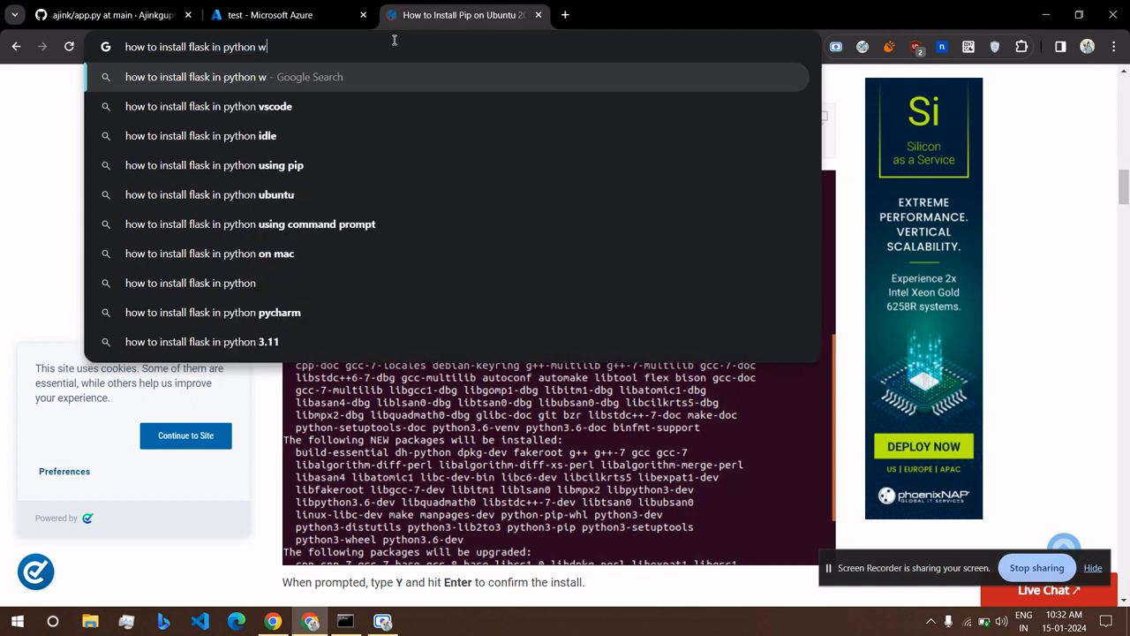
{"action": "key", "text": "Return"}
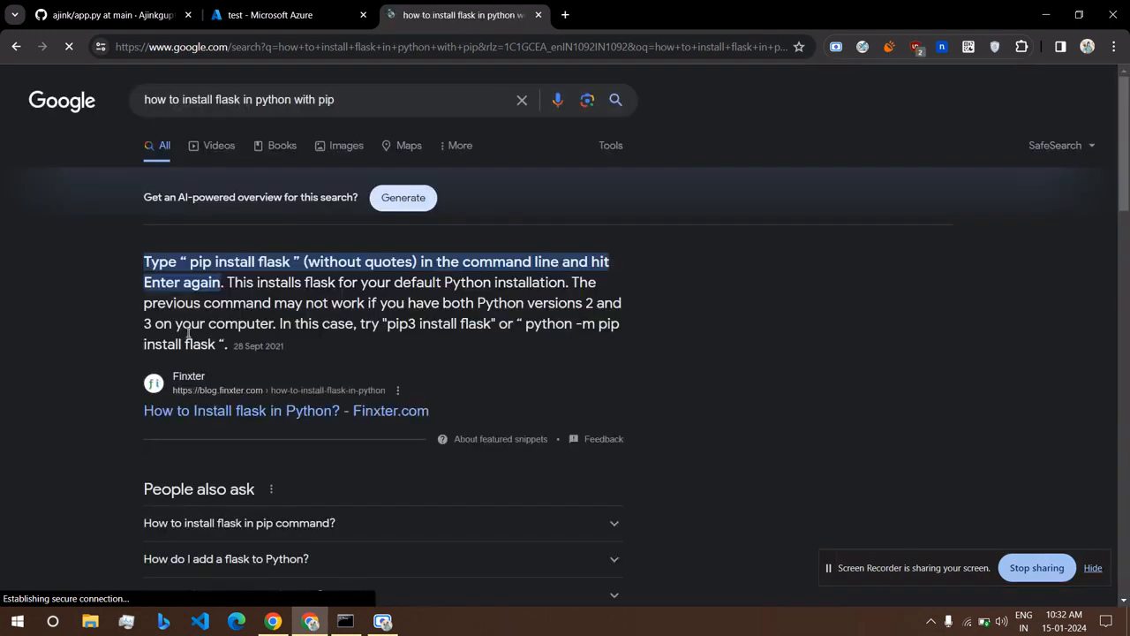
In the VM terminal, recall 'pip3 i flask' and place the cursor after the i.
{"action": "left_click", "coordinate": [345, 620]}
{"action": "key", "text": "Up"}
{"action": "key", "text": "Left"}
{"action": "key", "text": "Left"}
{"action": "key", "text": "Left"}
{"action": "key", "text": "Left"}
{"action": "key", "text": "Left"}
{"action": "key", "text": "Left"}
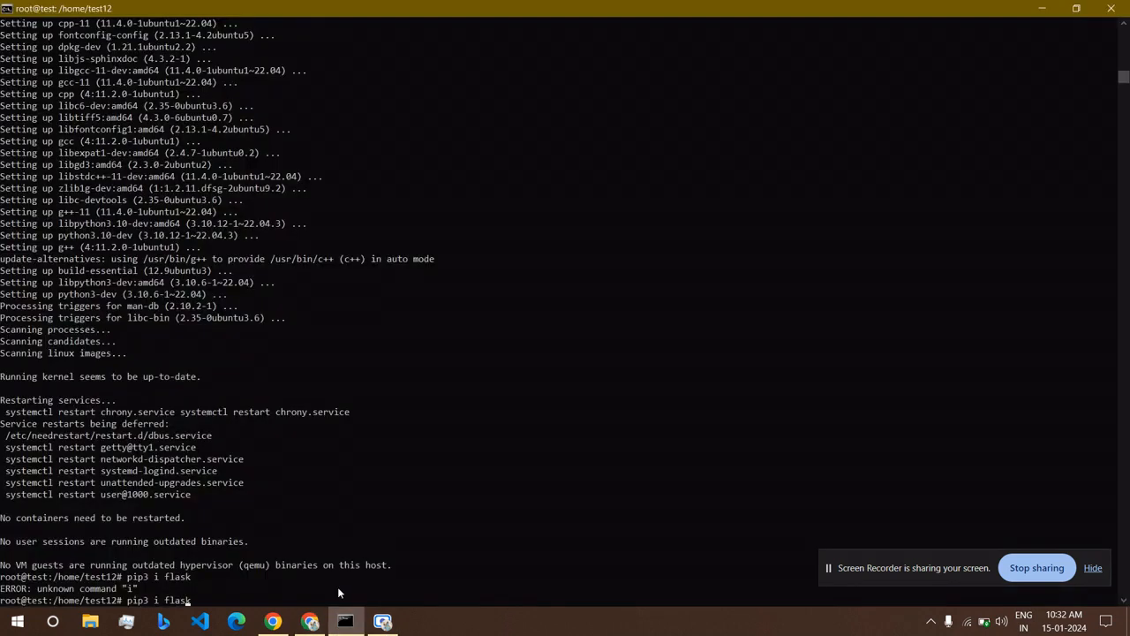
Install Flask with 'pip3 install flask', then run app.py to serve on port 5002.
{"action": "type", "text": "nstal"}
{"action": "type", "text": "l"}
{"action": "key", "text": "Return"}
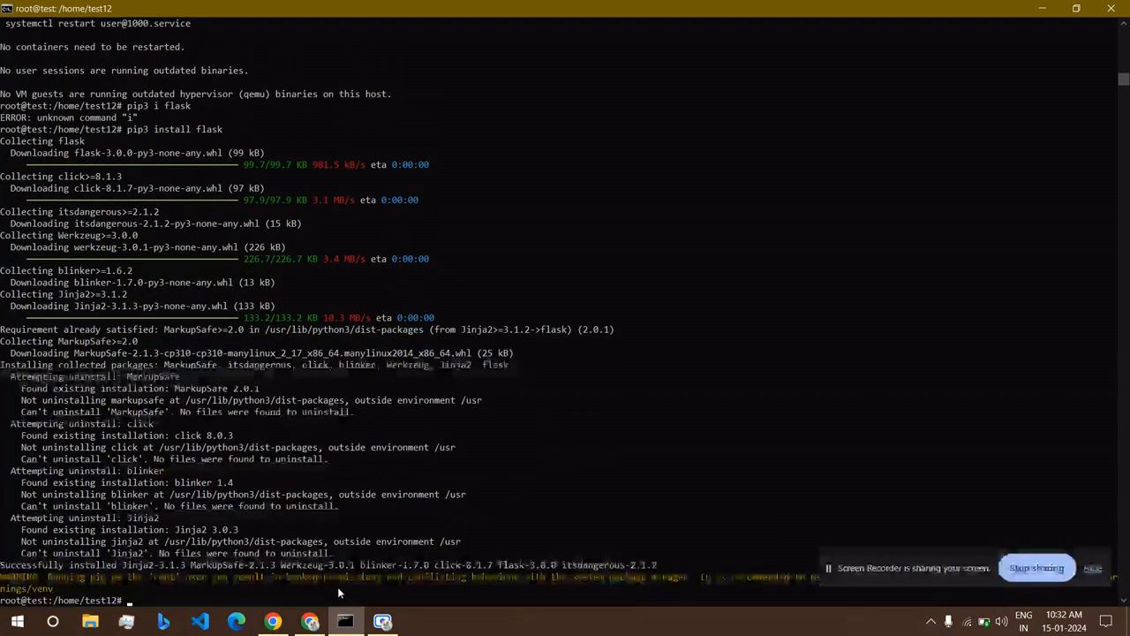
{"action": "type", "text": "sudo apt install python3-pip"}
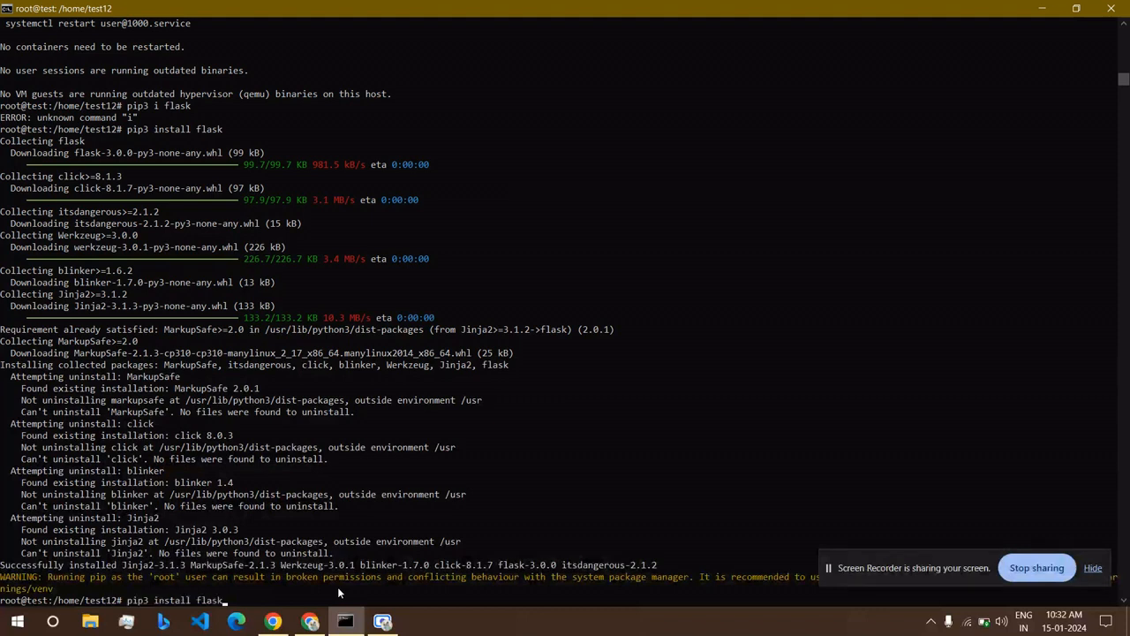
{"action": "key", "text": "Up"}
{"action": "key", "text": "Up"}
{"action": "key", "text": "Return"}
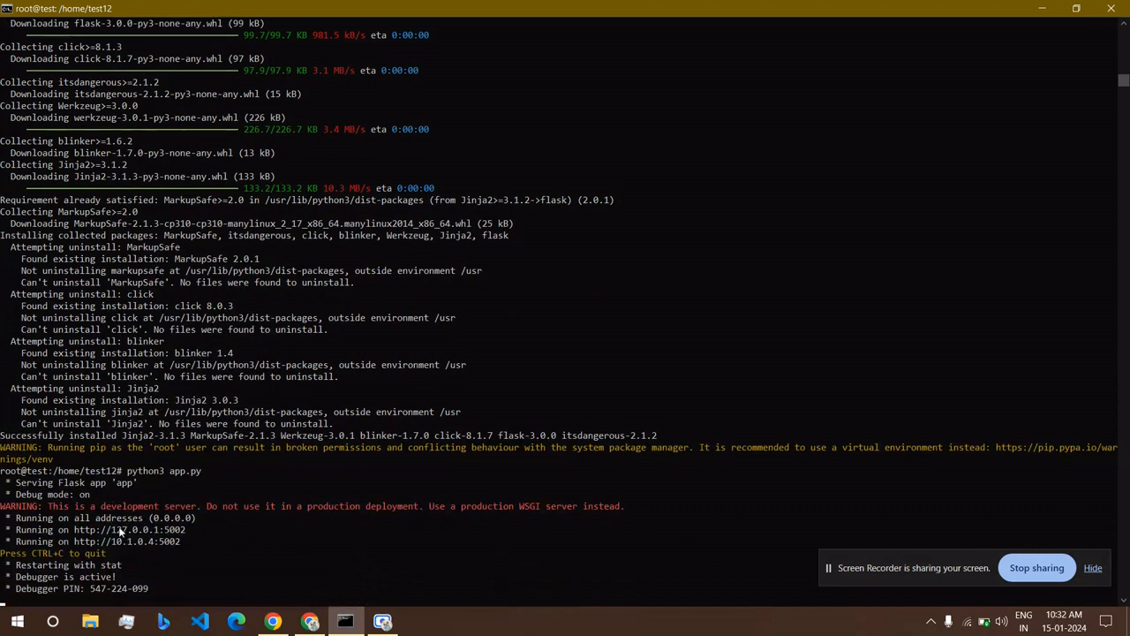
Return to the test VM's overview in the Azure Portal tab.
{"action": "scroll", "coordinate": [187, 556], "scroll_direction": "down", "scroll_amount": 3}
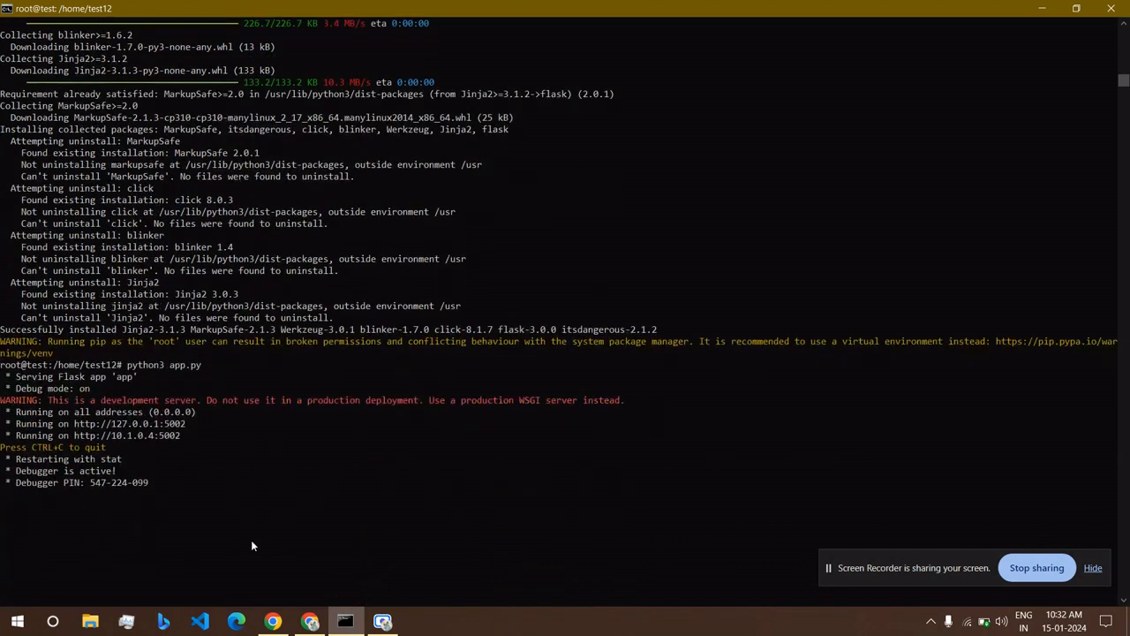
{"action": "mouse_move", "coordinate": [310, 624]}
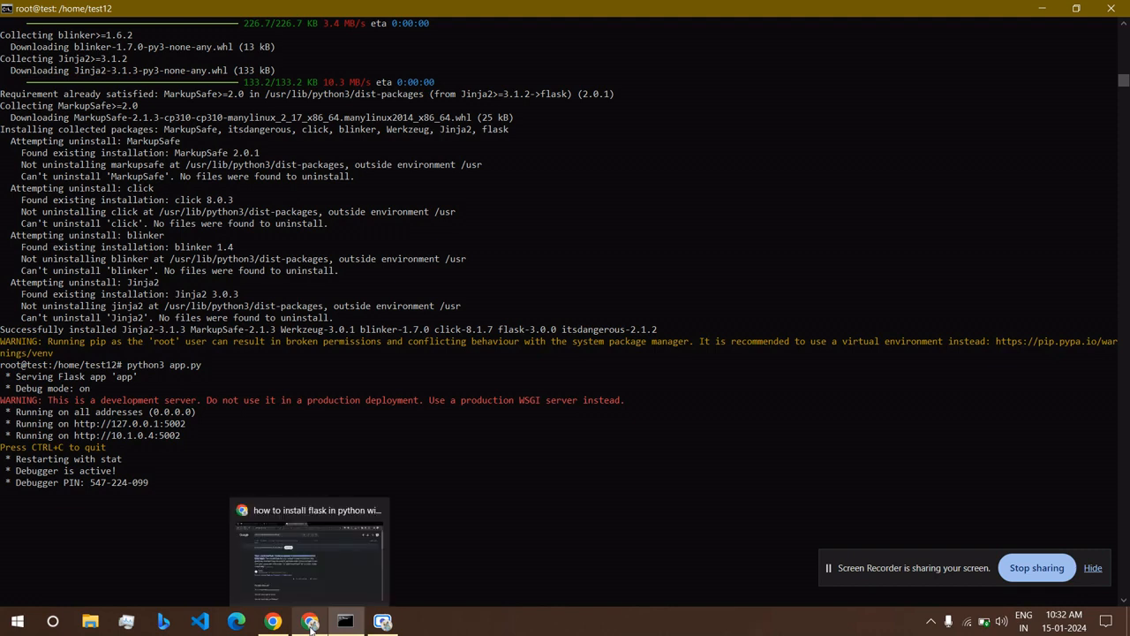
{"action": "left_click", "coordinate": [311, 623]}
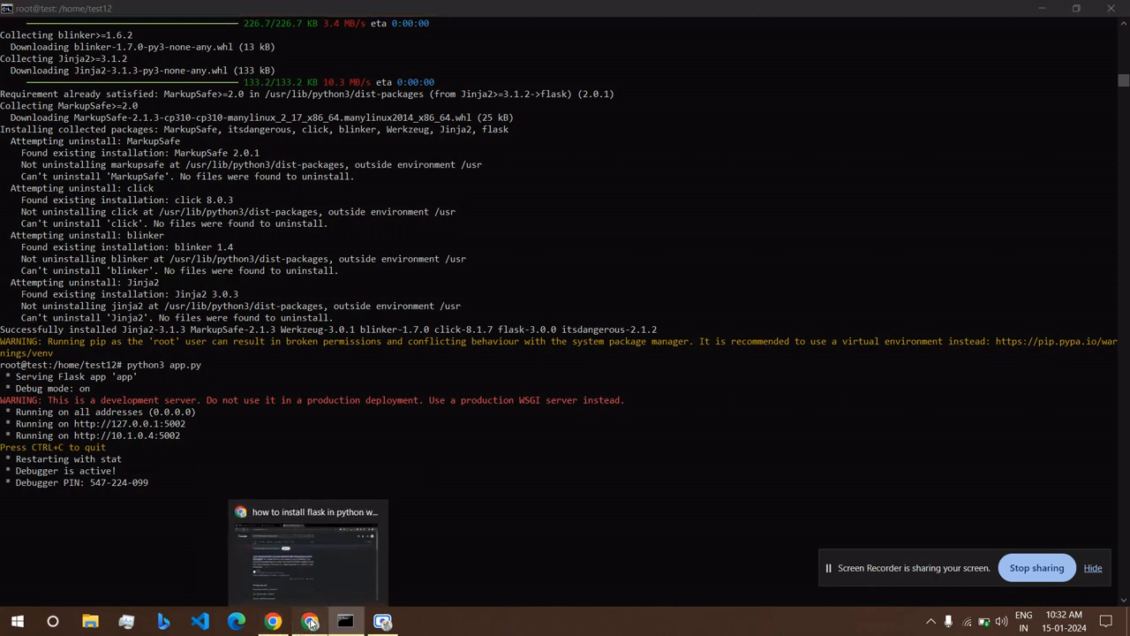
{"action": "left_click", "coordinate": [276, 9]}
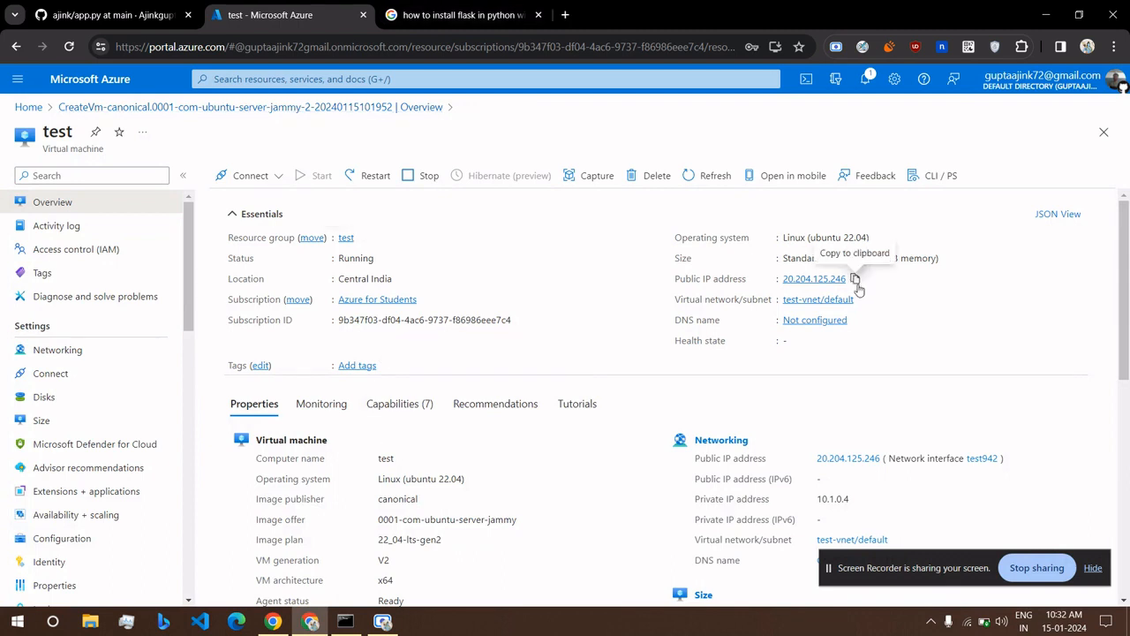
Copy the VM's public IP 20.204.125.246 into a new tab's address with port 8000.
{"action": "left_click", "coordinate": [856, 281]}
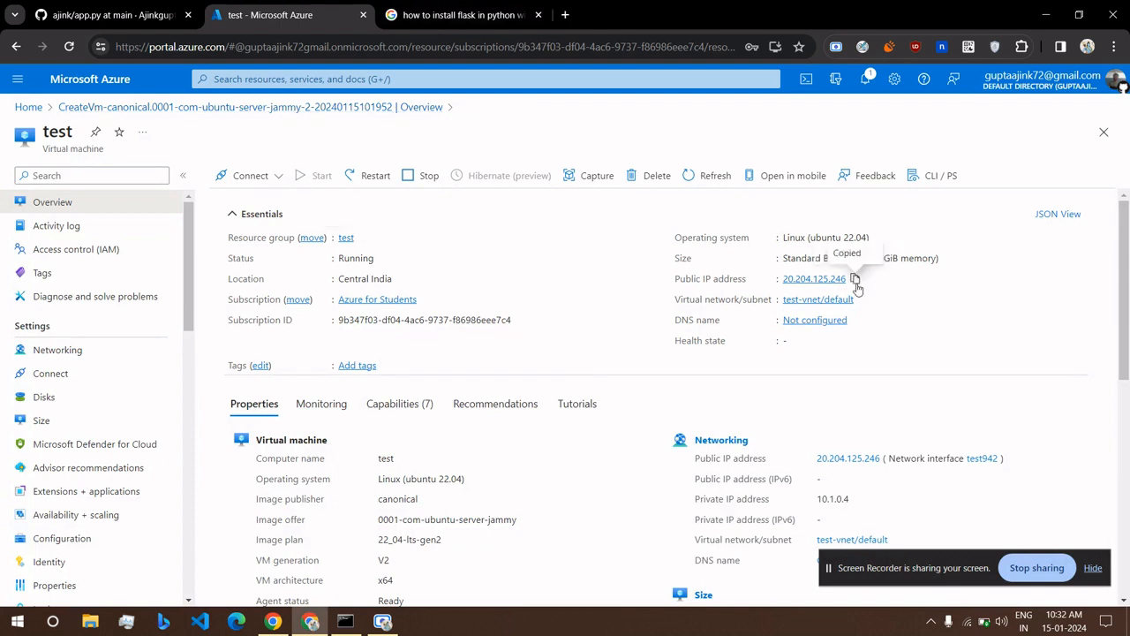
{"action": "left_click", "coordinate": [568, 15]}
{"action": "key", "text": "ctrl+v"}
{"action": "type", "text": ":8000"}
{"action": "key", "text": "Escape"}
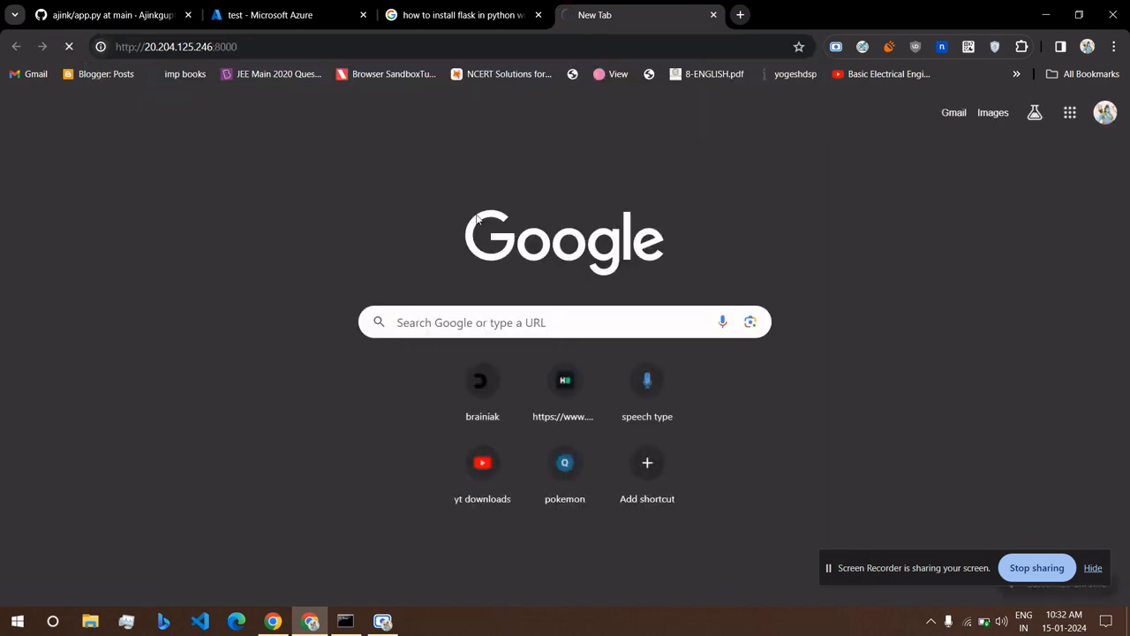
{"action": "left_click", "coordinate": [345, 621]}
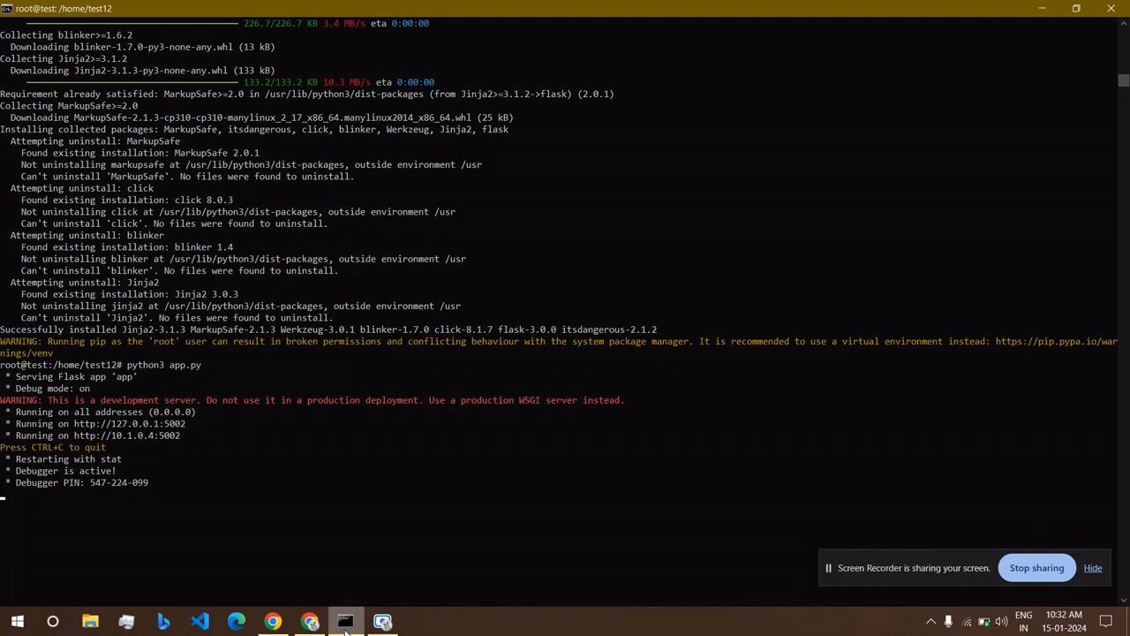
{"action": "left_click", "coordinate": [380, 620]}
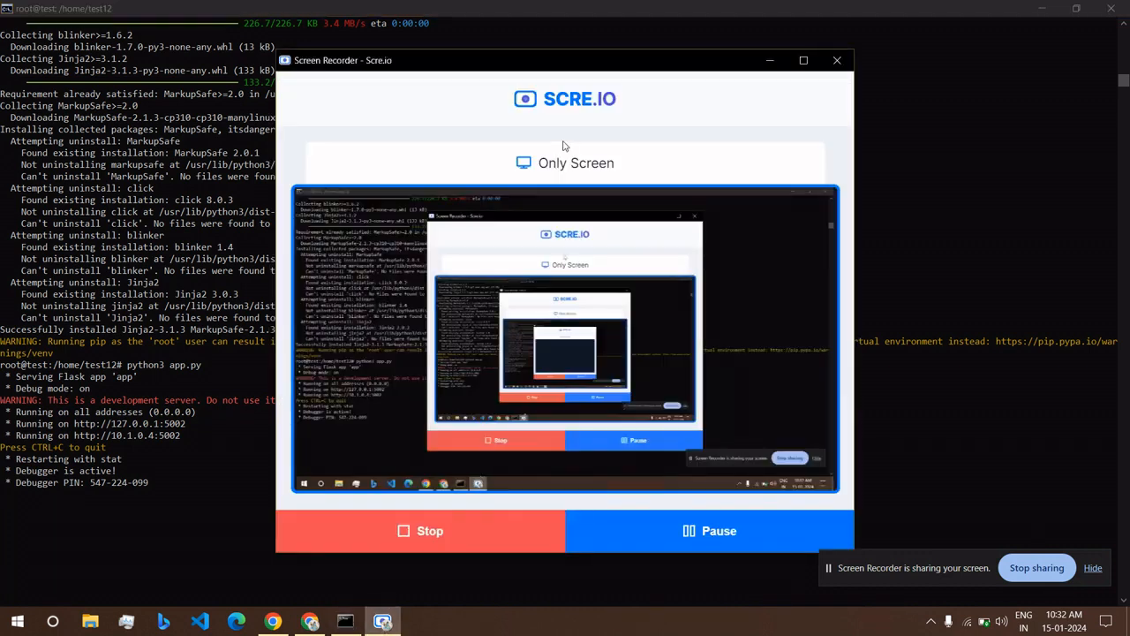
{"action": "left_click", "coordinate": [982, 303]}
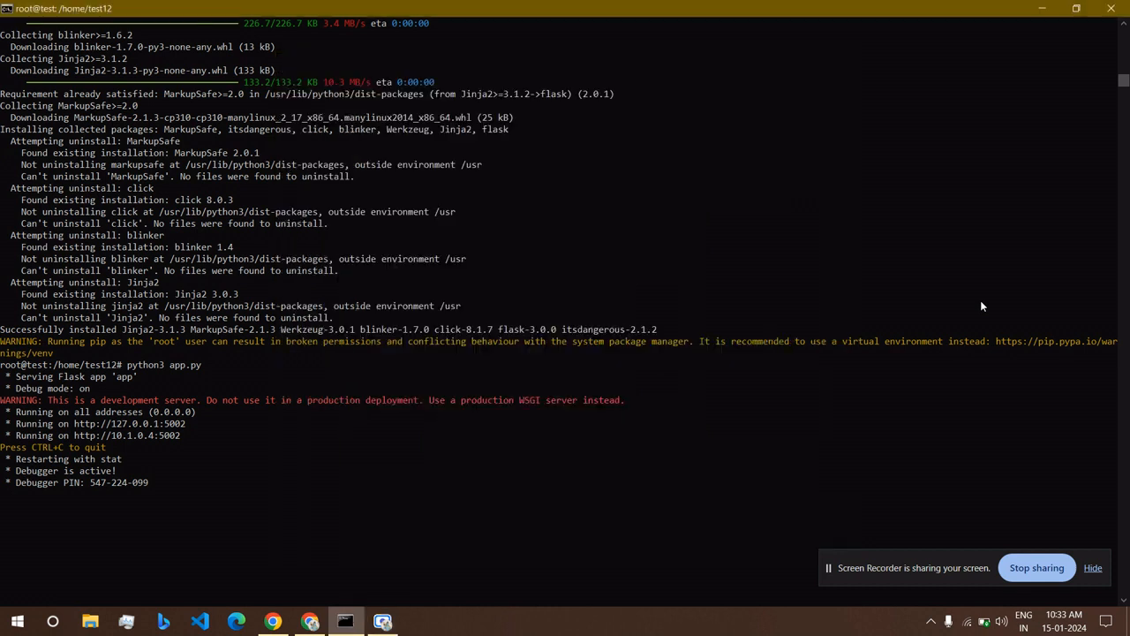
{"action": "left_click", "coordinate": [315, 616]}
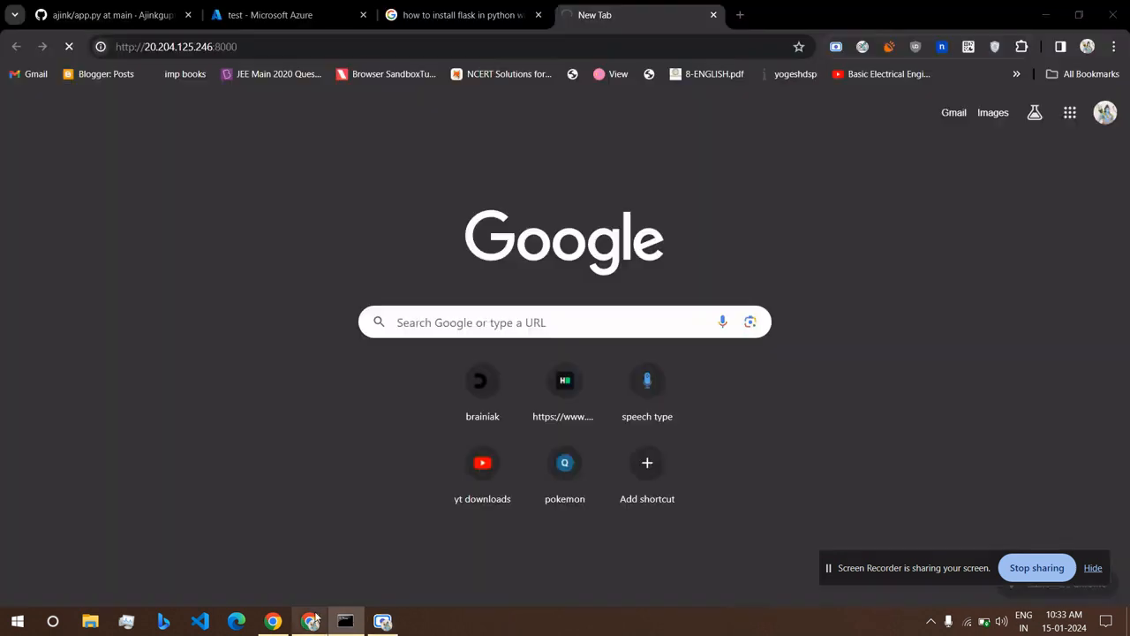
{"action": "double_click", "coordinate": [218, 47]}
{"action": "type", "text": "5001"}
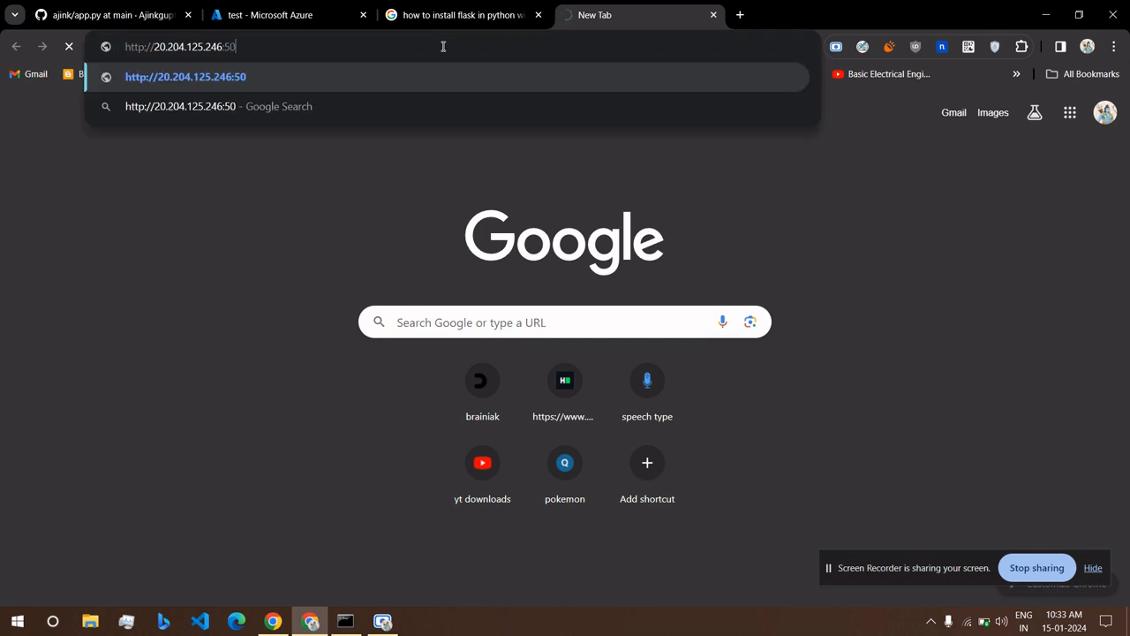
{"action": "key", "text": "BackSpace"}
{"action": "type", "text": "2"}
{"action": "key", "text": "Return"}
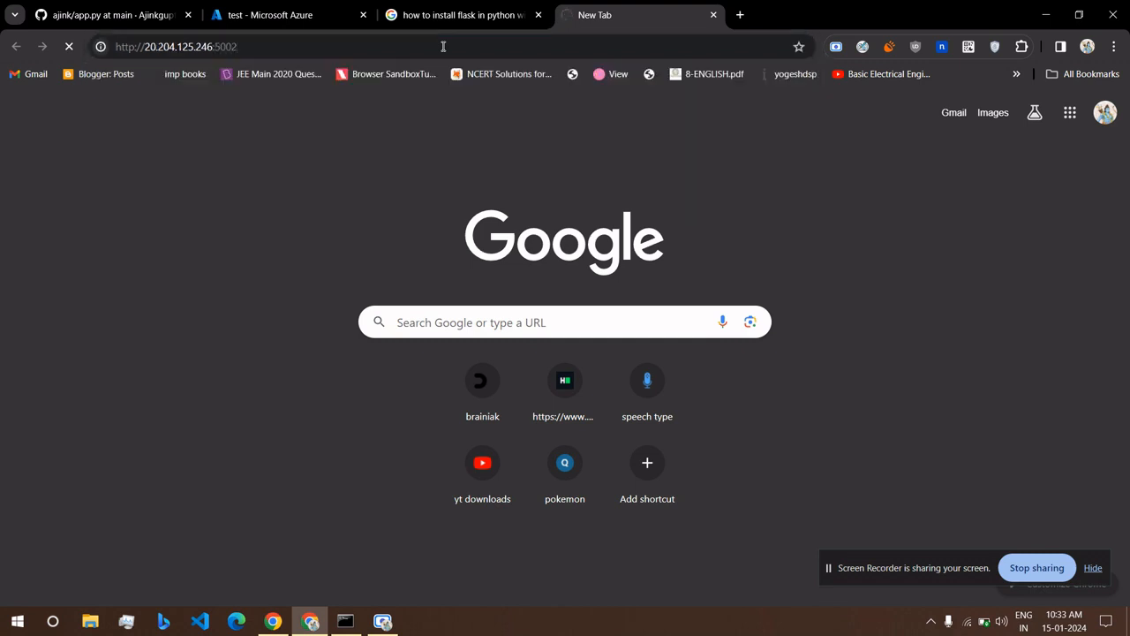
{"action": "mouse_move", "coordinate": [347, 6]}
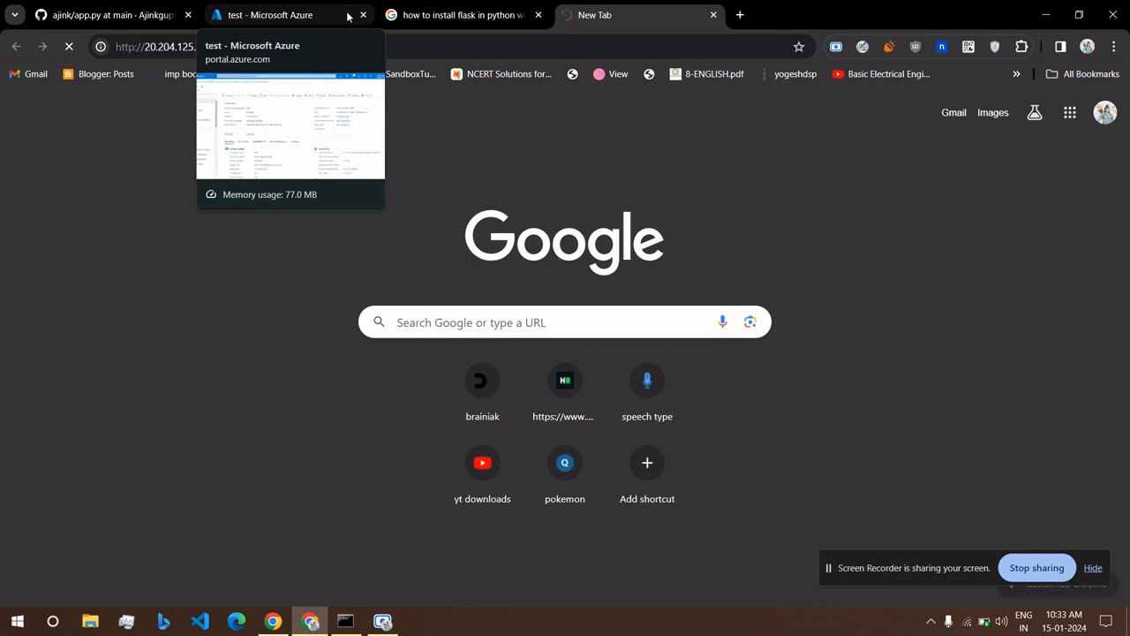
{"action": "left_click", "coordinate": [347, 16]}
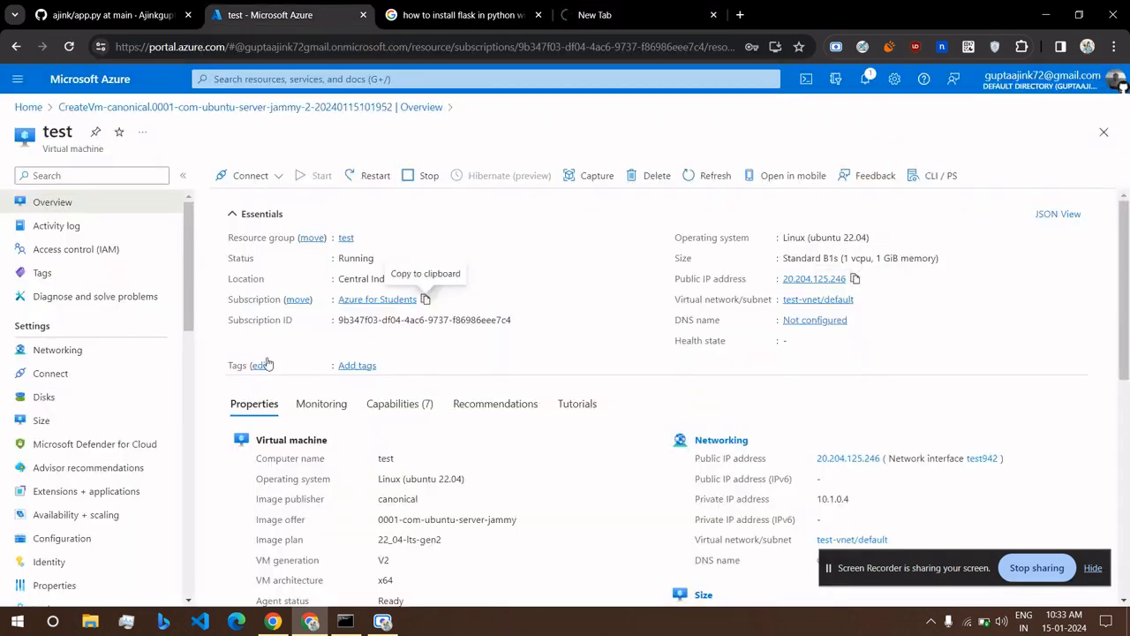
Add inbound rule AllowAnyCustom5002Inbound on test-nsg for destination port 5002 at priority 350.
{"action": "left_click", "coordinate": [57, 350]}
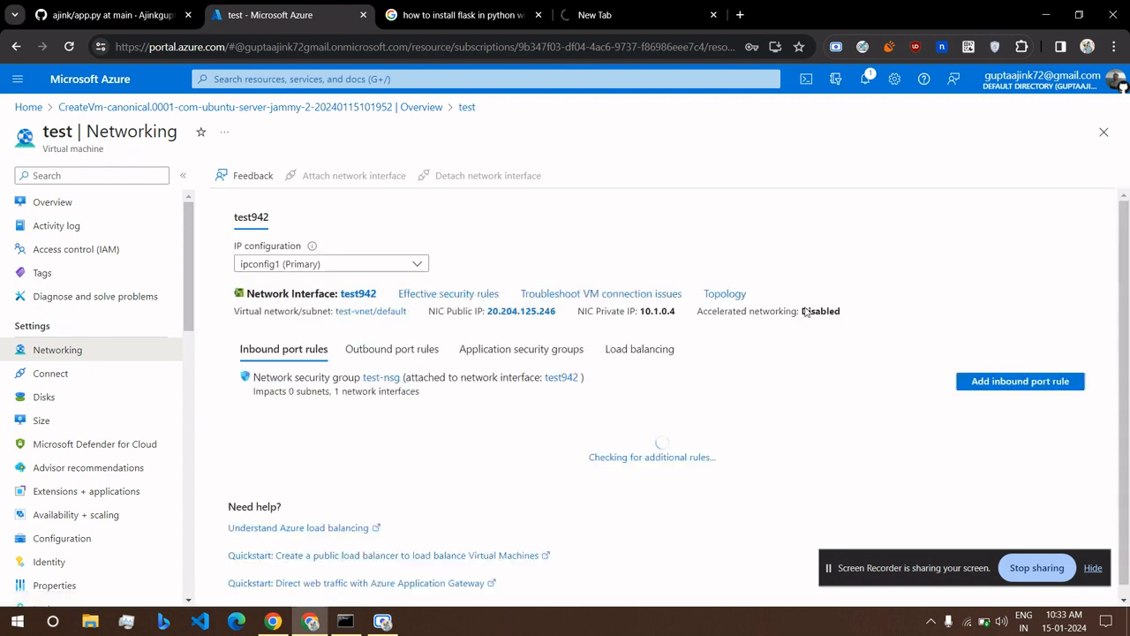
{"action": "left_click", "coordinate": [1042, 386]}
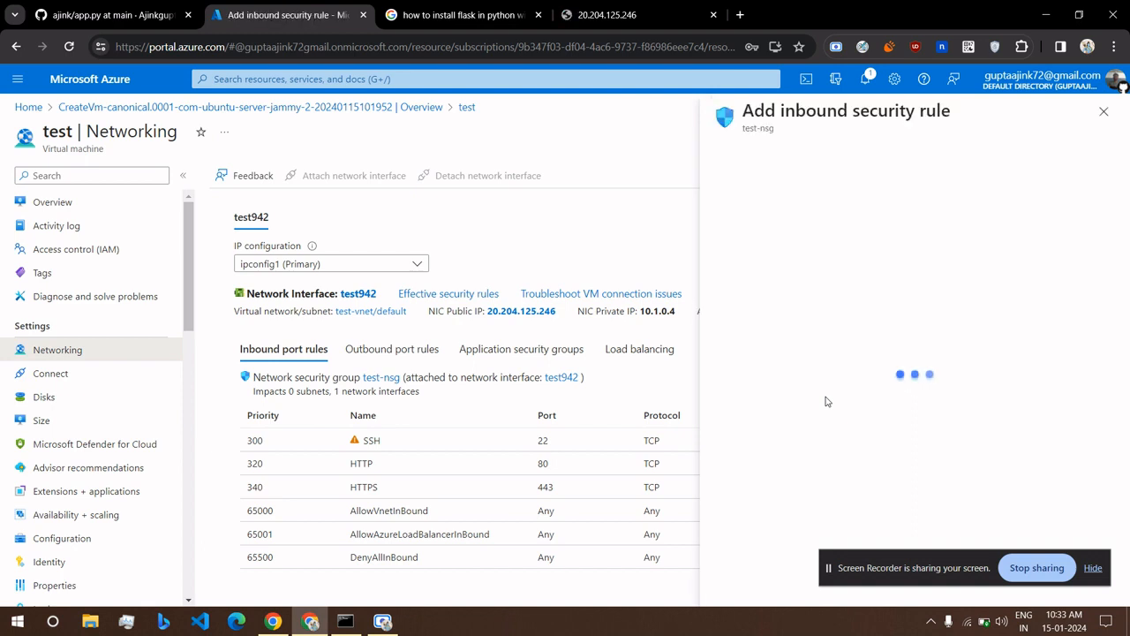
{"action": "double_click", "coordinate": [779, 360]}
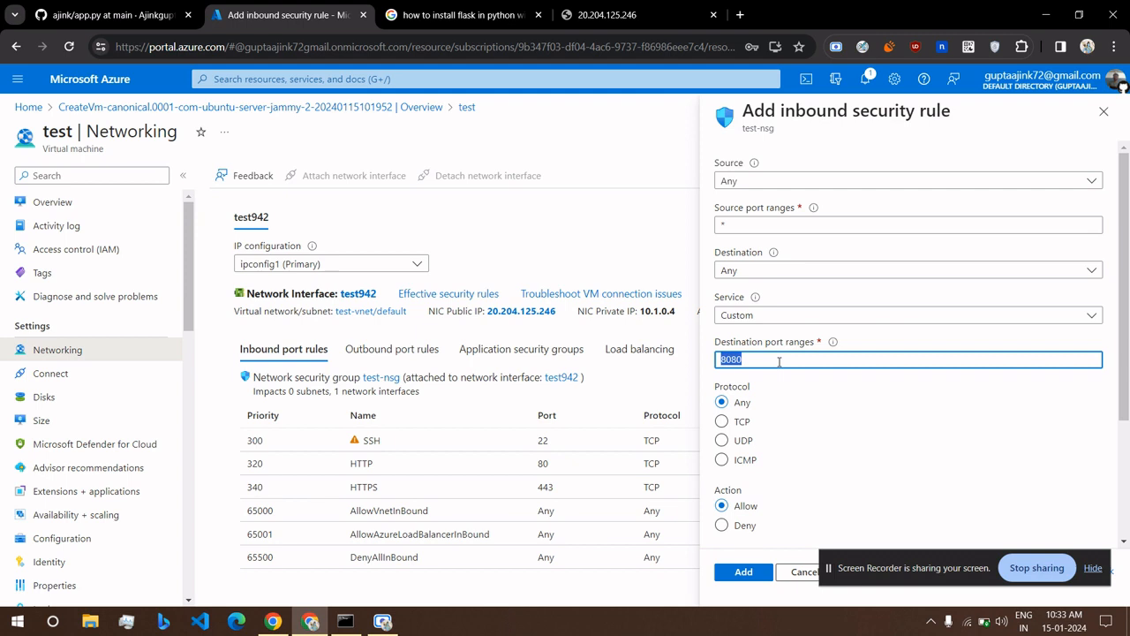
{"action": "type", "text": "5002"}
{"action": "left_click", "coordinate": [618, 14]}
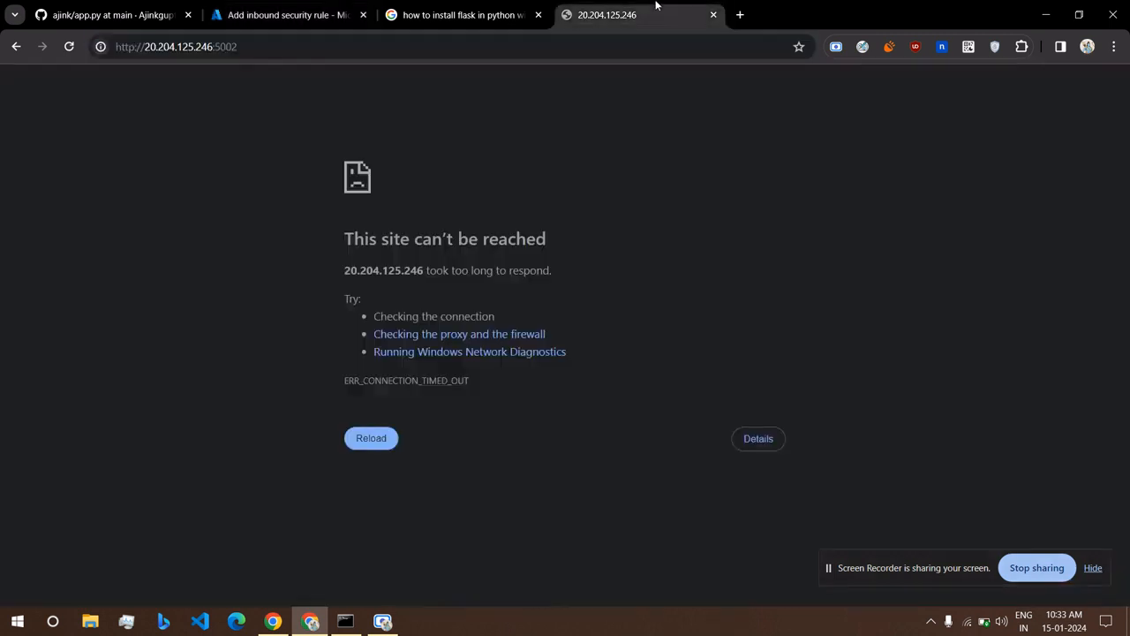
{"action": "left_click", "coordinate": [274, 11]}
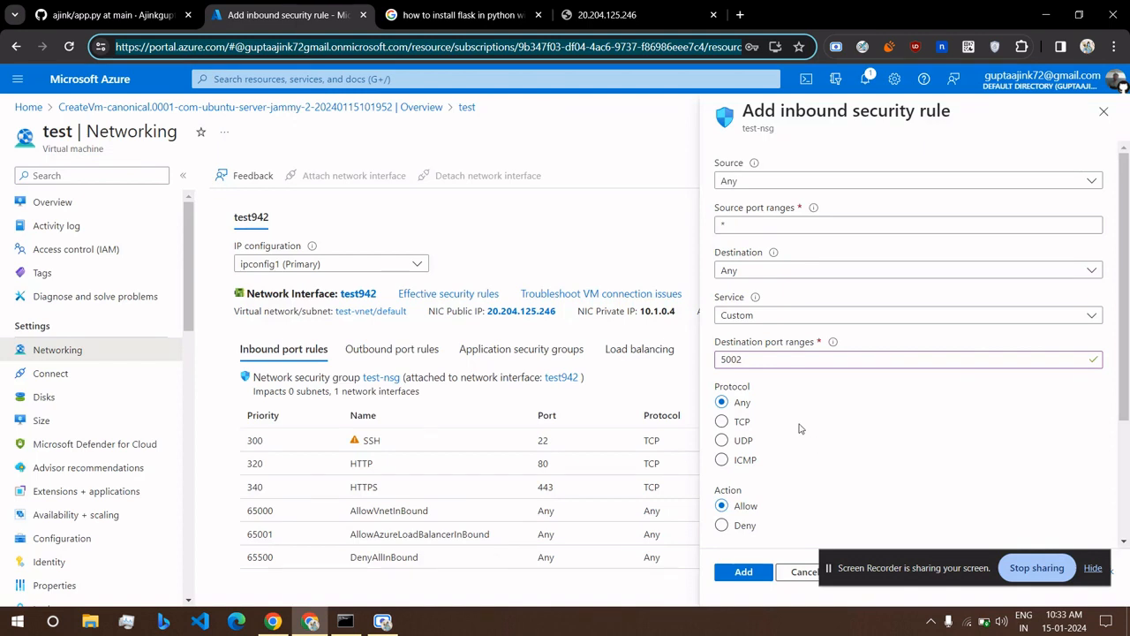
{"action": "scroll", "coordinate": [799, 428], "scroll_direction": "down", "scroll_amount": 1}
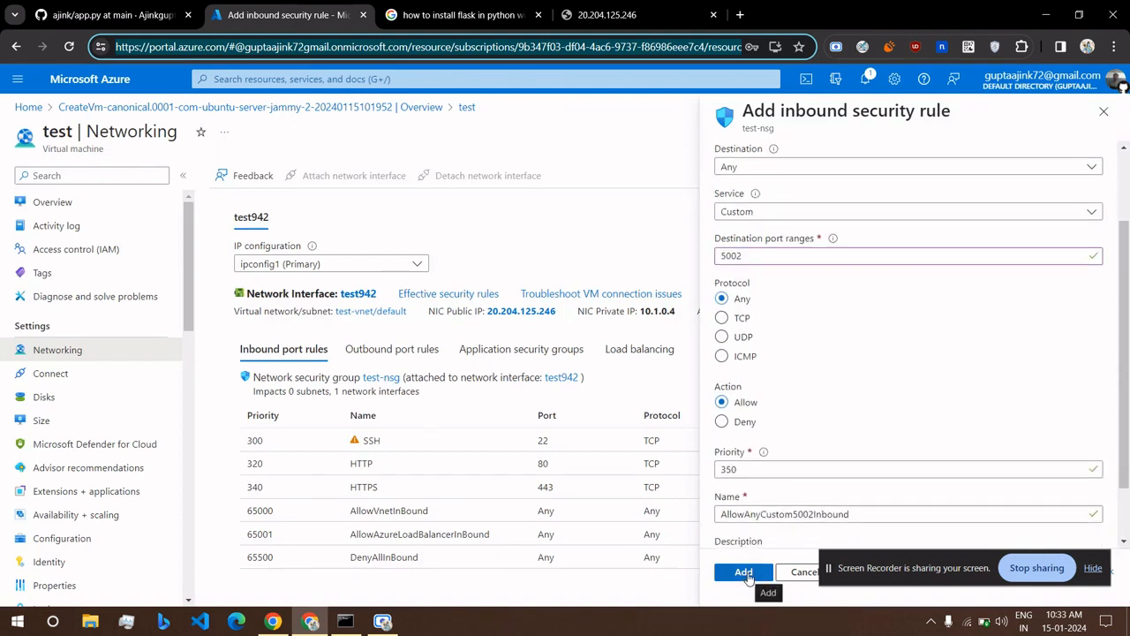
{"action": "left_click", "coordinate": [745, 572]}
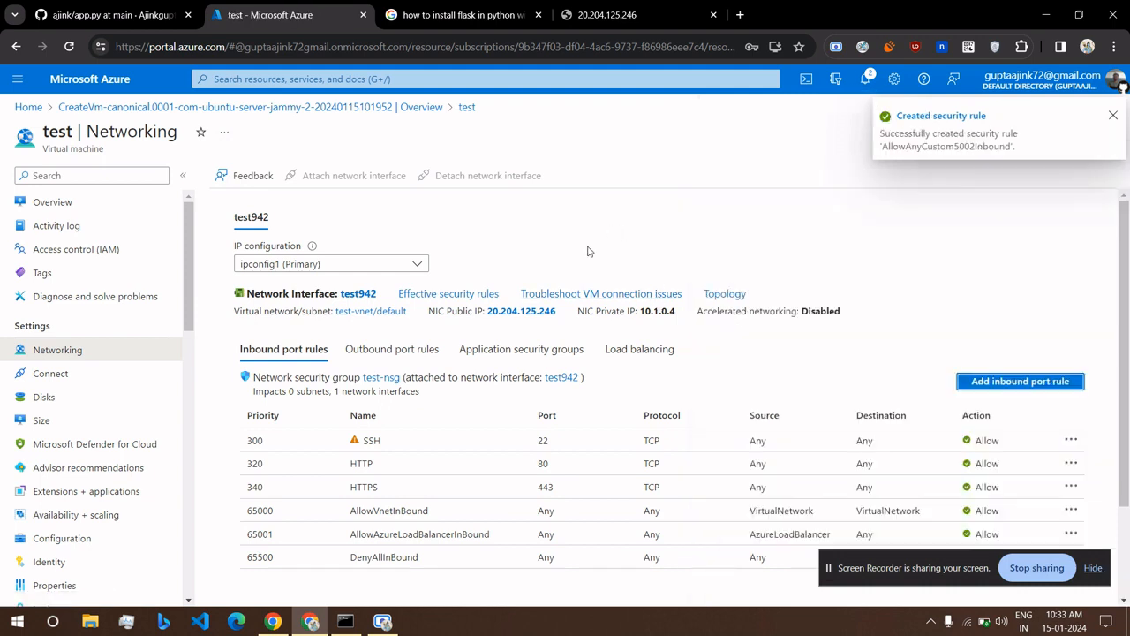
Open the port 5002 rule details, reload the public IP page, and check app.py on GitHub.
{"action": "scroll", "coordinate": [589, 252], "scroll_direction": "down", "scroll_amount": 3}
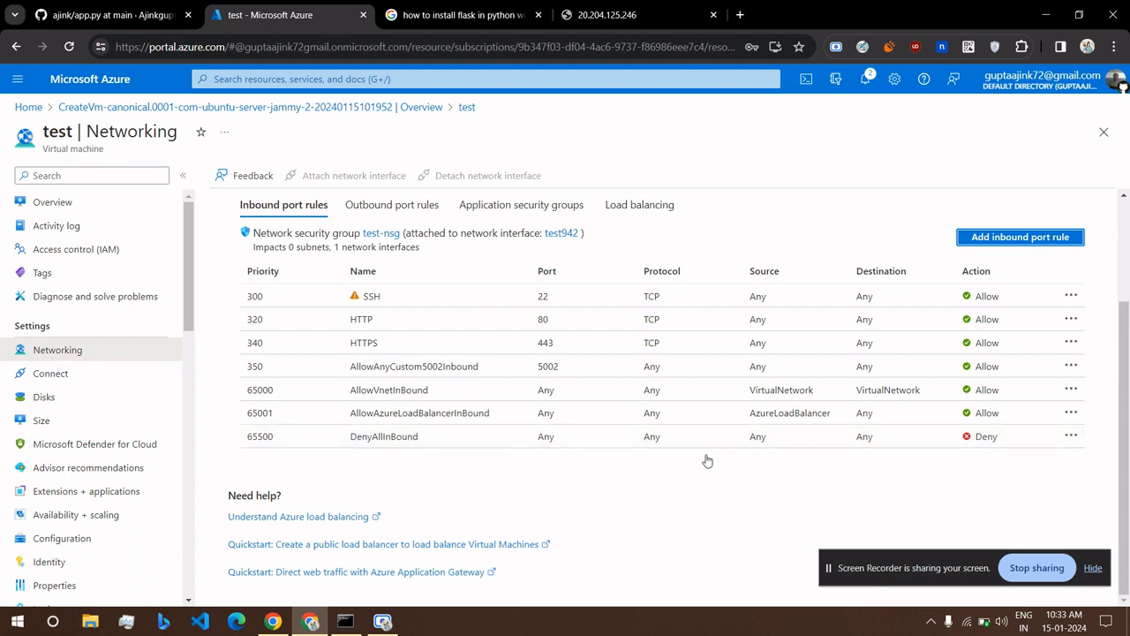
{"action": "scroll", "coordinate": [708, 460], "scroll_direction": "up", "scroll_amount": 2}
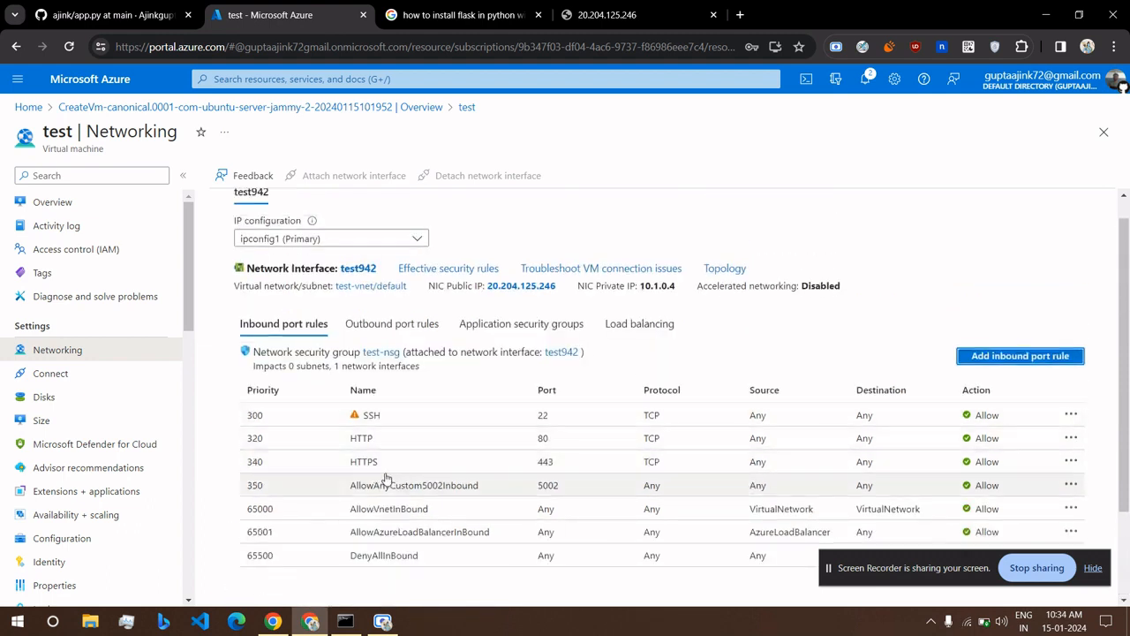
{"action": "left_click", "coordinate": [500, 500]}
{"action": "left_click", "coordinate": [610, 15]}
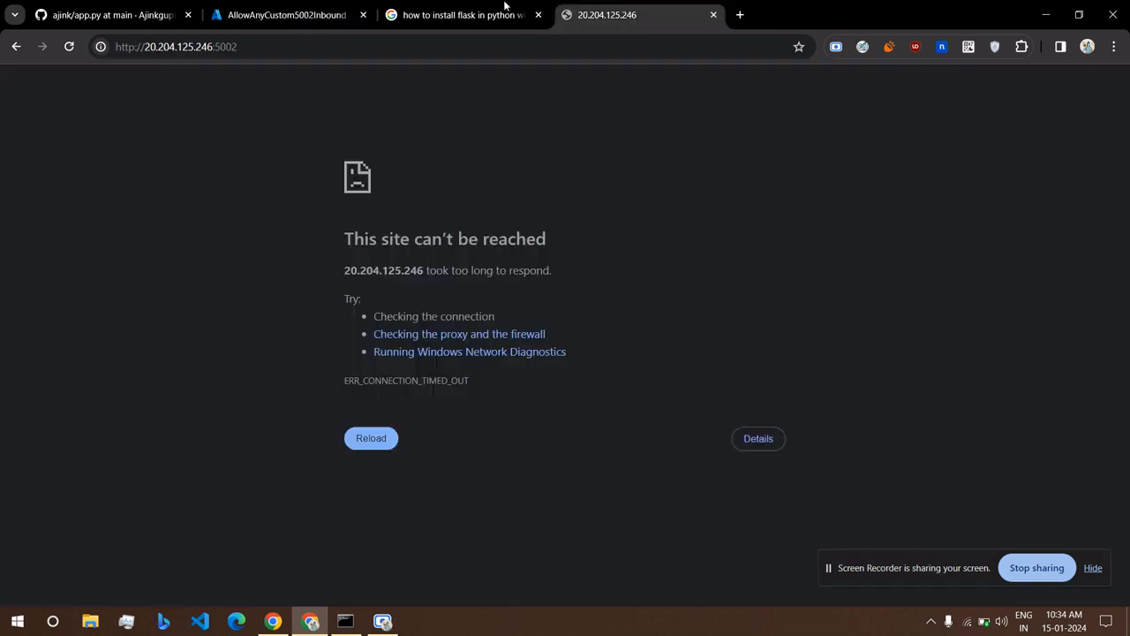
{"action": "left_click", "coordinate": [65, 49]}
{"action": "left_click", "coordinate": [67, 47]}
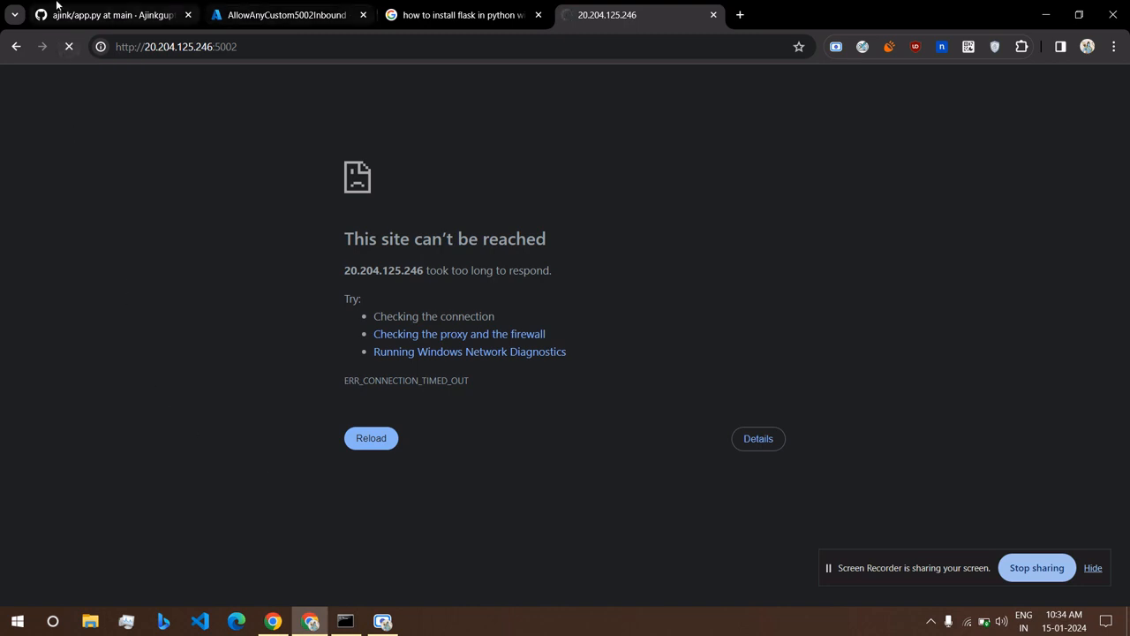
{"action": "left_click", "coordinate": [110, 15]}
{"action": "left_click", "coordinate": [486, 429]}
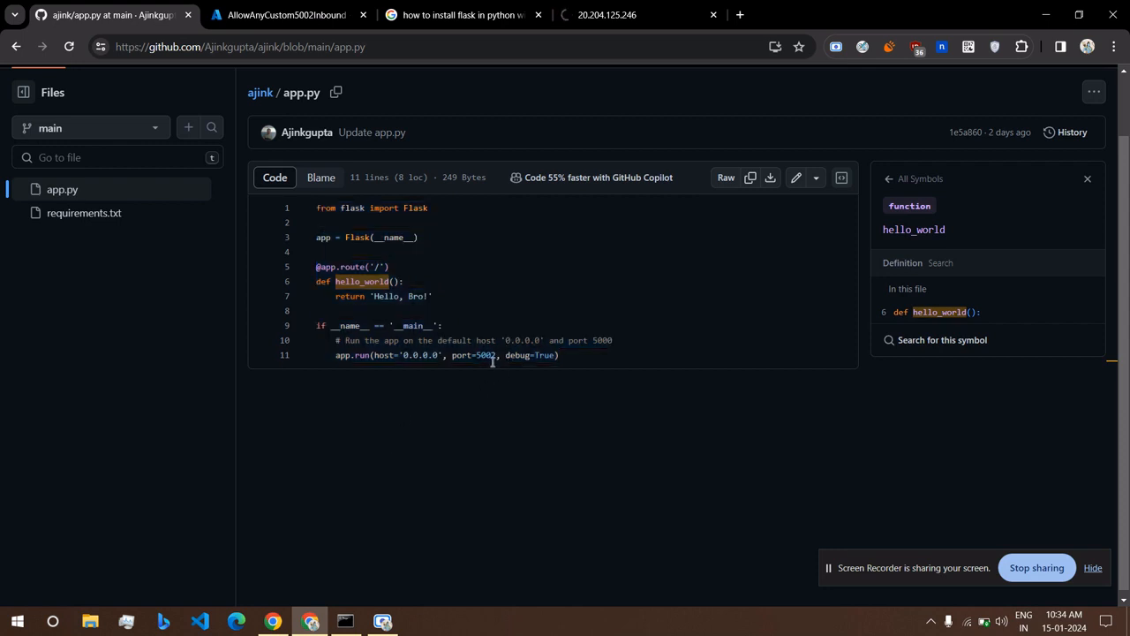
{"action": "left_click", "coordinate": [641, 10]}
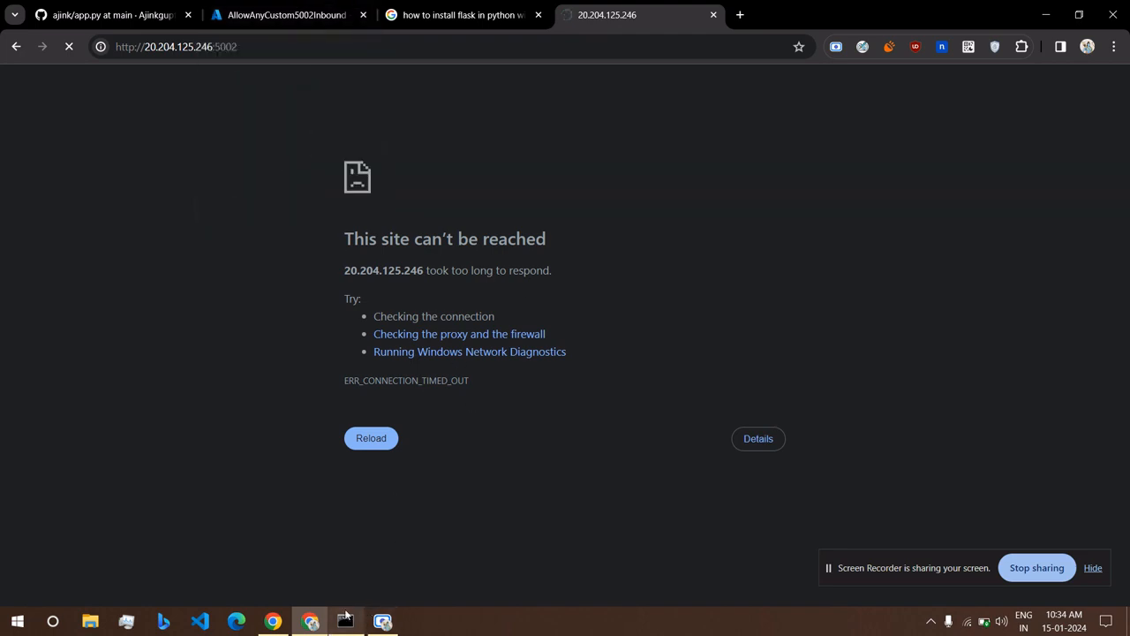
{"action": "mouse_move", "coordinate": [347, 615]}
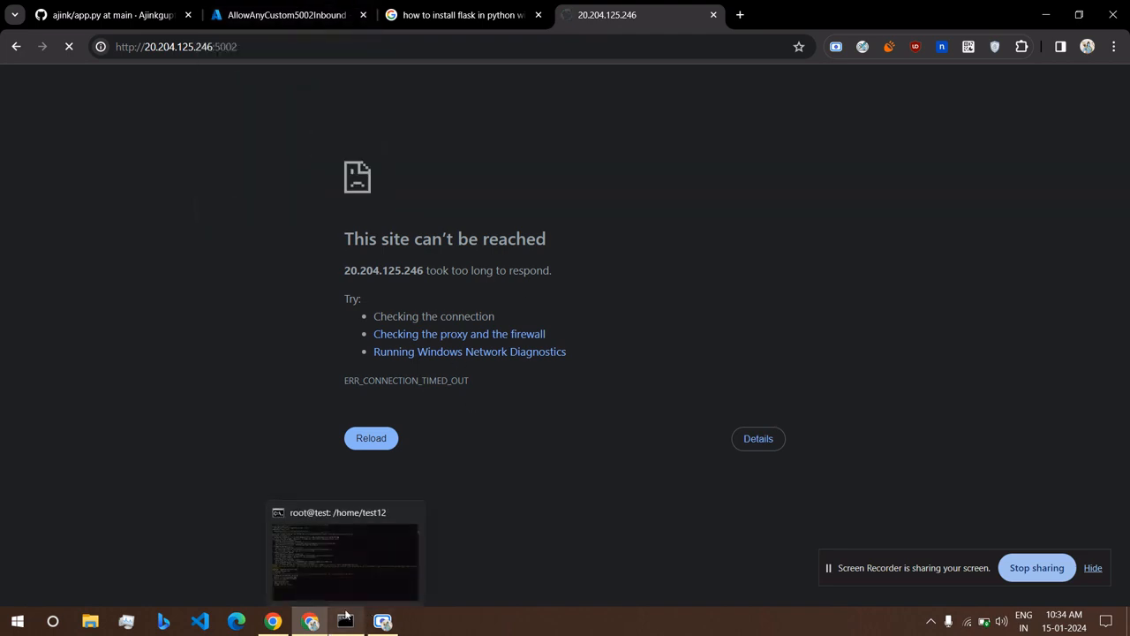
Reload the public IP page again, then close the flask search results tab.
{"action": "left_click", "coordinate": [287, 15]}
{"action": "left_click", "coordinate": [634, 197]}
{"action": "left_click", "coordinate": [630, 15]}
{"action": "left_click", "coordinate": [69, 46]}
{"action": "left_click", "coordinate": [181, 10]}
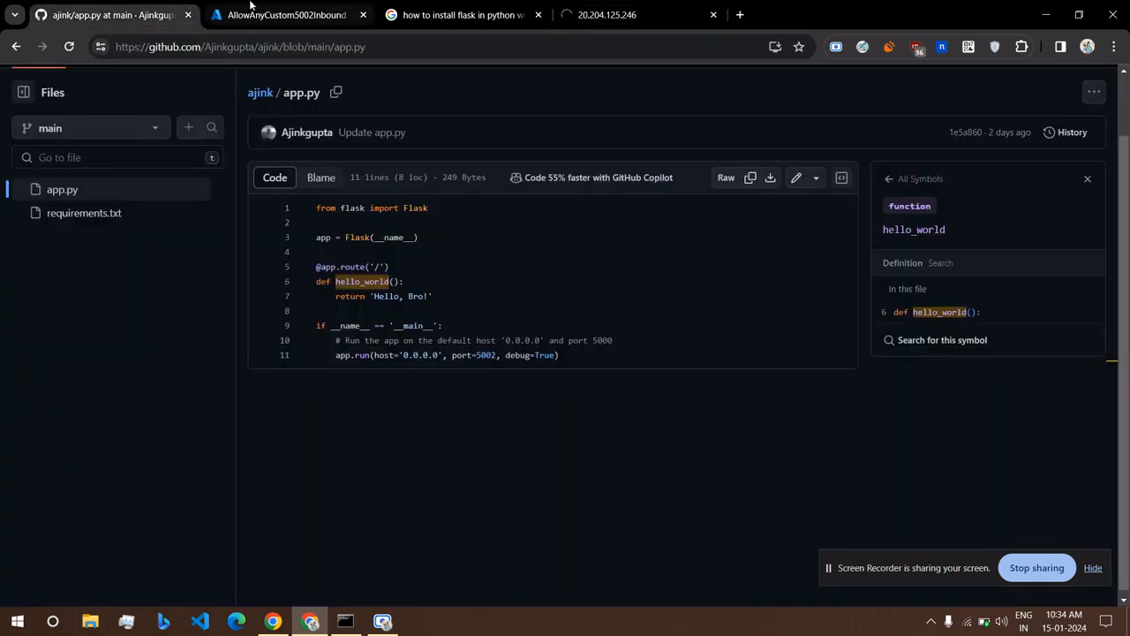
{"action": "left_click", "coordinate": [282, 15]}
{"action": "scroll", "coordinate": [555, 247], "scroll_direction": "down", "scroll_amount": 2}
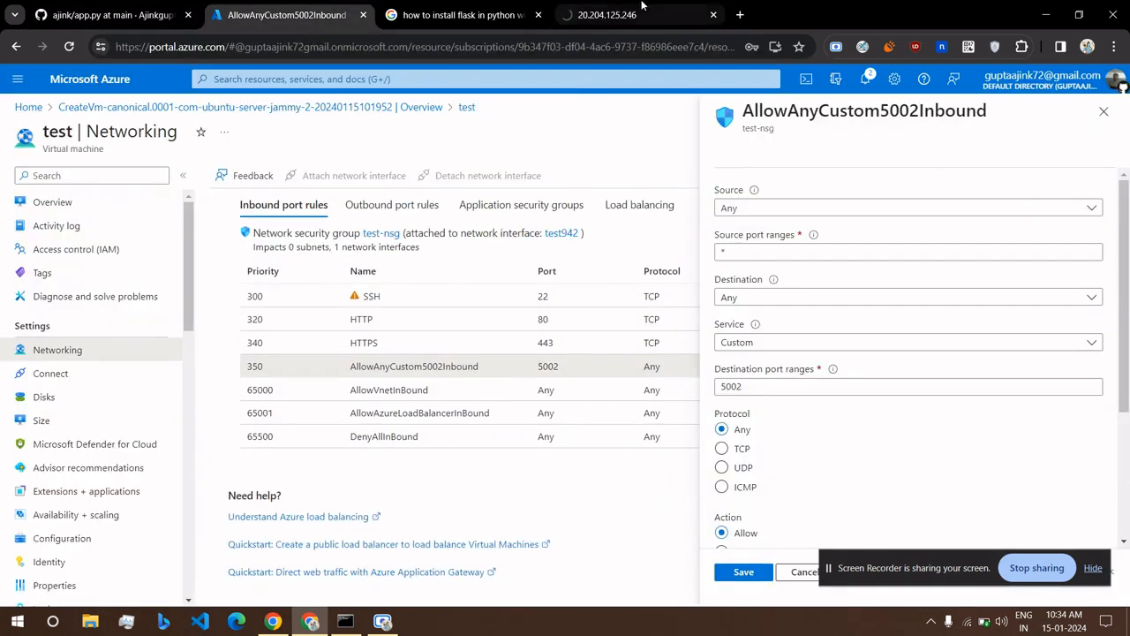
{"action": "left_click", "coordinate": [619, 15]}
{"action": "left_click", "coordinate": [459, 11]}
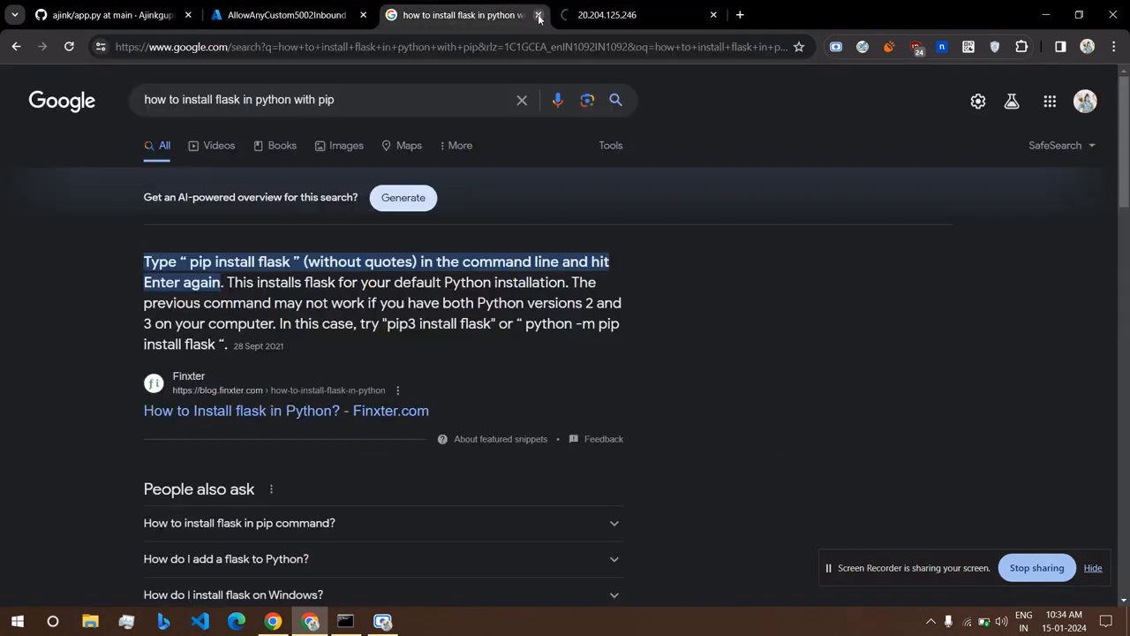
{"action": "left_click", "coordinate": [538, 15]}
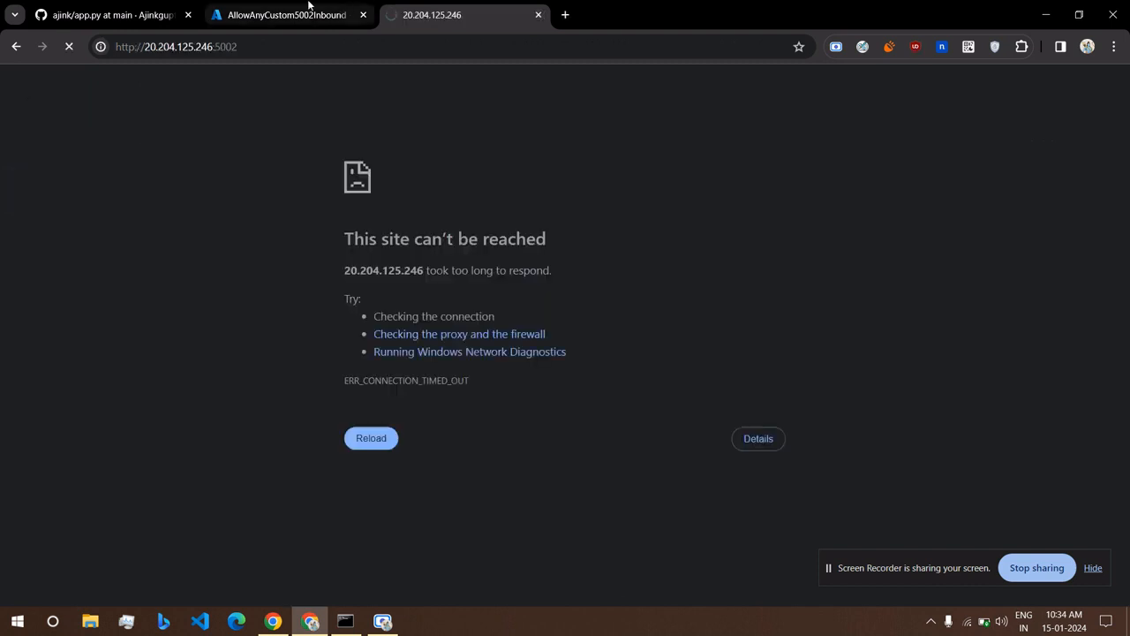
Review the rule's 5002 destination port, then close its details panel without saving.
{"action": "left_click", "coordinate": [308, 5]}
{"action": "scroll", "coordinate": [947, 322], "scroll_direction": "down", "scroll_amount": 2}
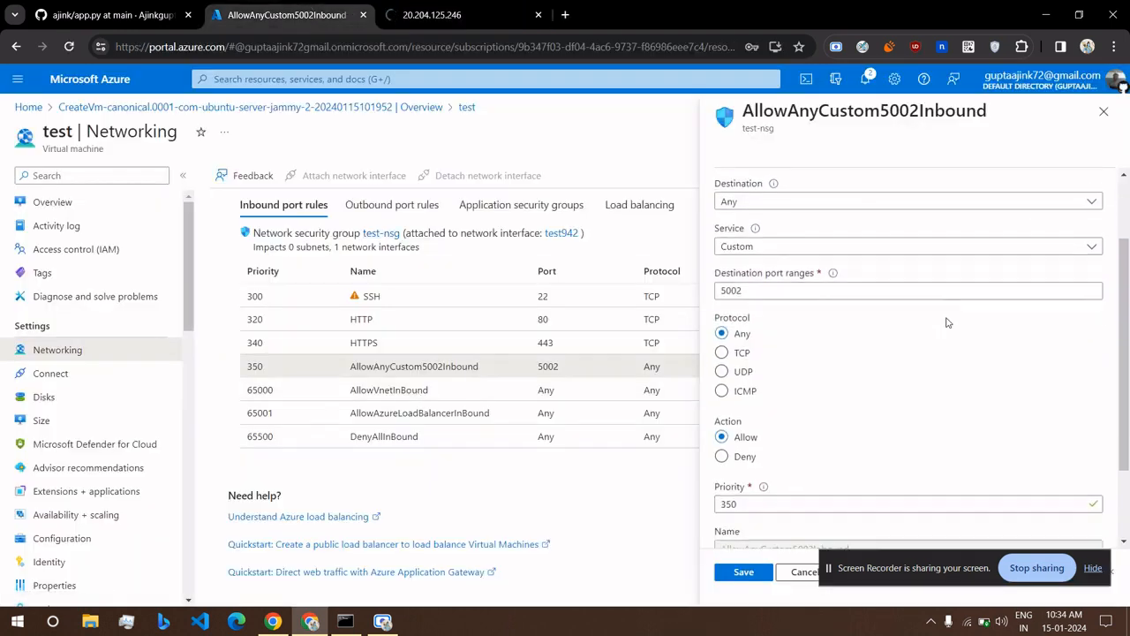
{"action": "double_click", "coordinate": [770, 289]}
{"action": "left_click", "coordinate": [660, 155]}
{"action": "left_click", "coordinate": [830, 286]}
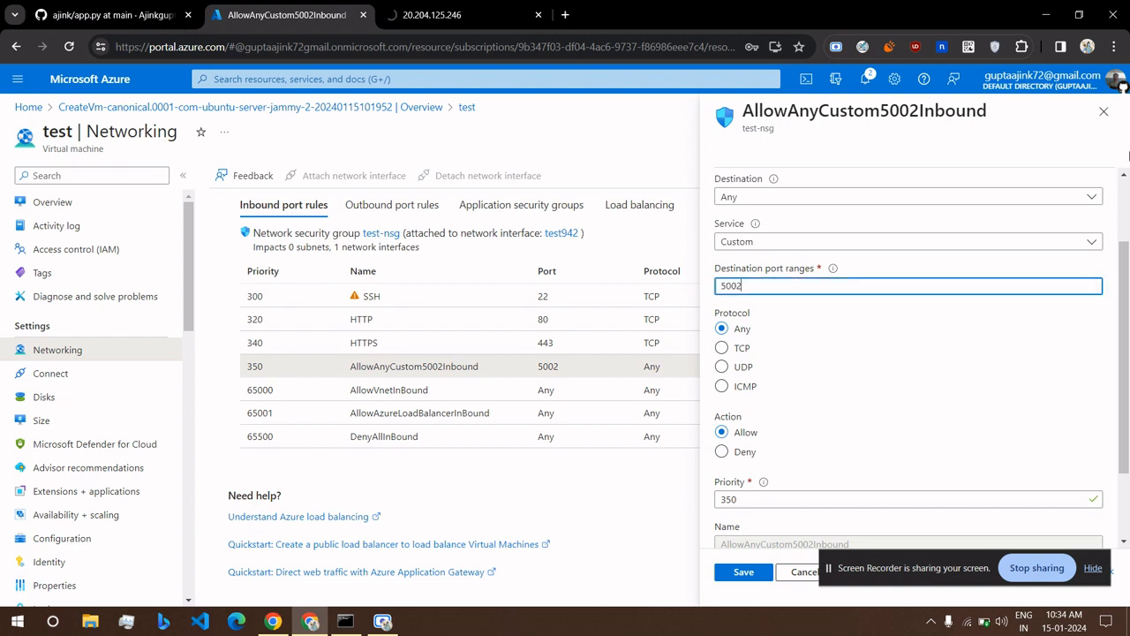
{"action": "left_click", "coordinate": [1105, 115]}
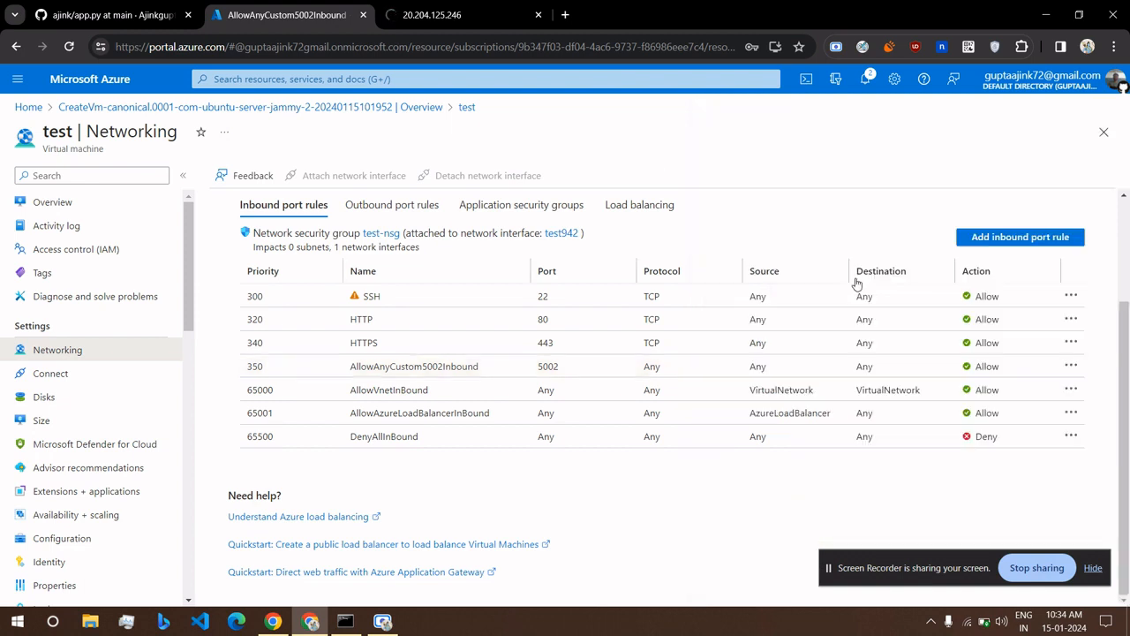
{"action": "left_click", "coordinate": [1007, 236]}
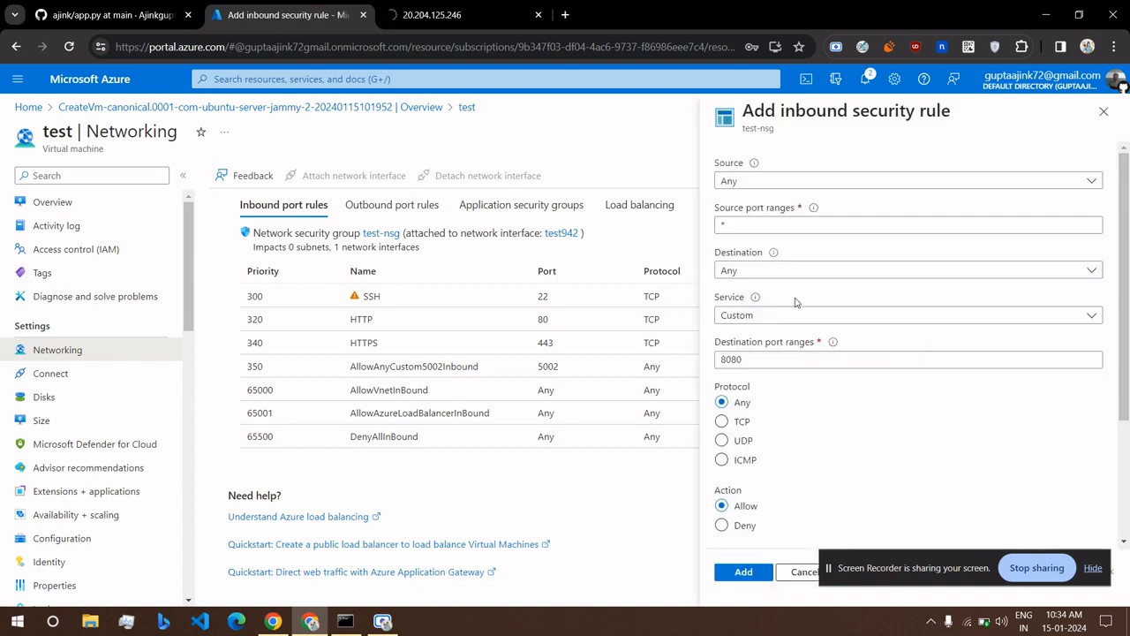
Add an inbound rule for ports 0-65535, then reload the public IP page showing 'Hello, Bro!'.
{"action": "double_click", "coordinate": [755, 358]}
{"action": "type", "text": "0-6"}
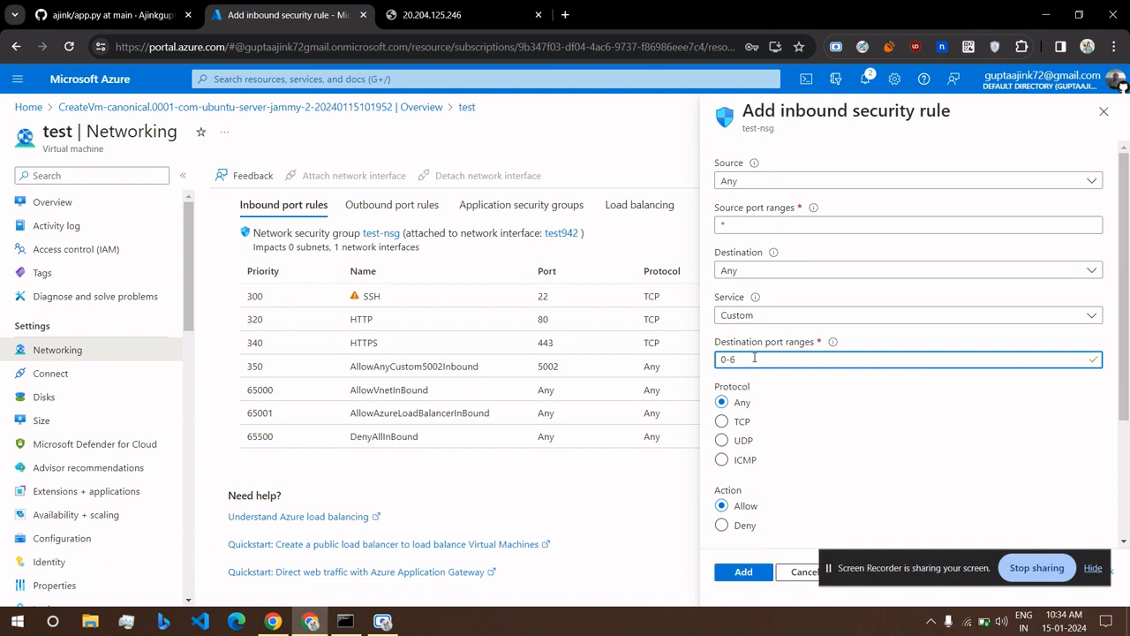
{"action": "type", "text": "5535"}
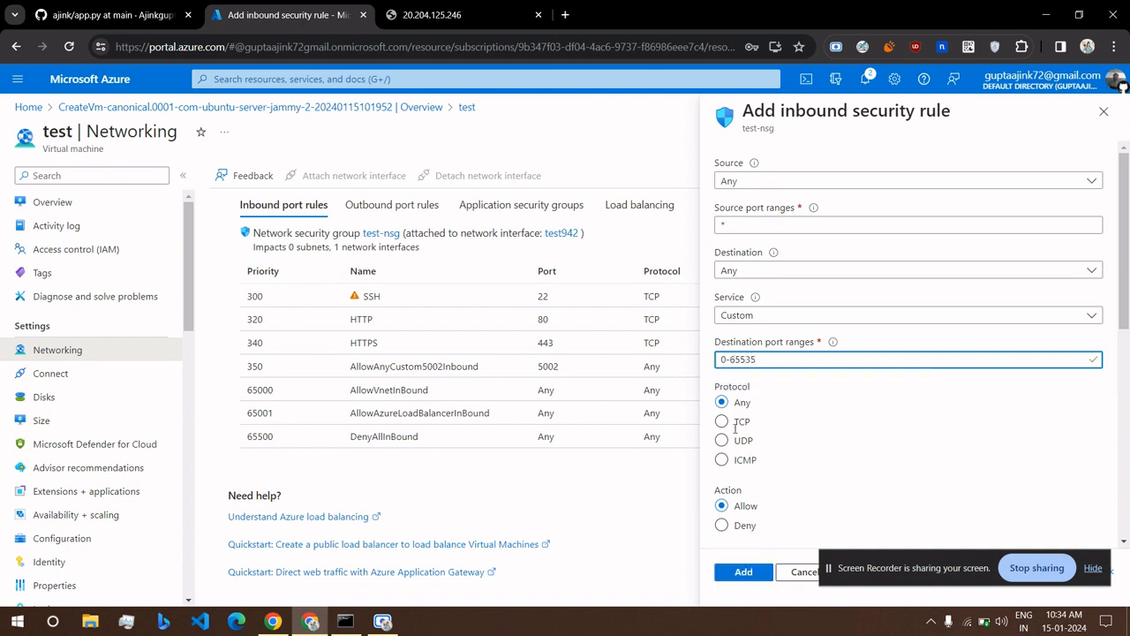
{"action": "left_click", "coordinate": [742, 573]}
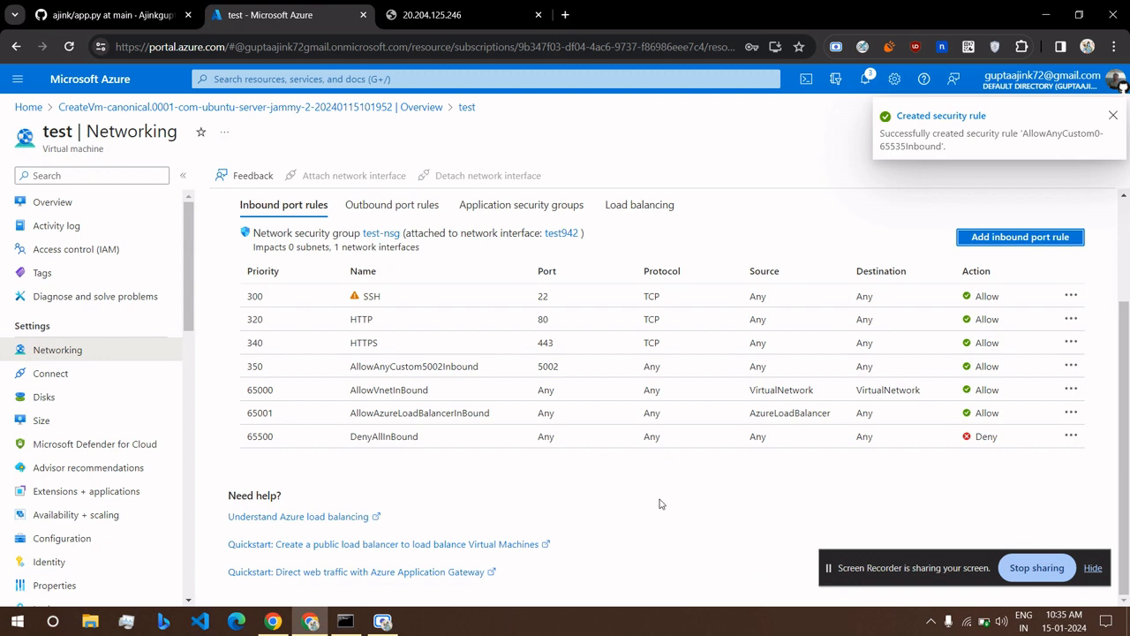
{"action": "left_click", "coordinate": [442, 15]}
{"action": "left_click", "coordinate": [69, 47]}
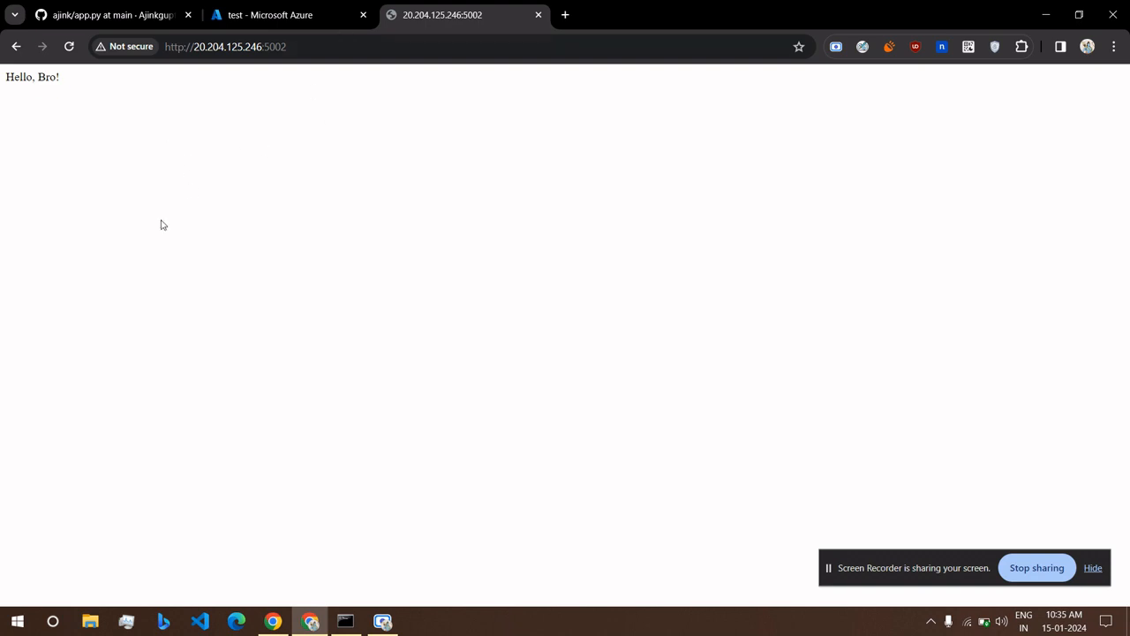
Return to the 'test - Microsoft Azure' tab listing test-nsg's inbound rules.
{"action": "left_click", "coordinate": [296, 4]}
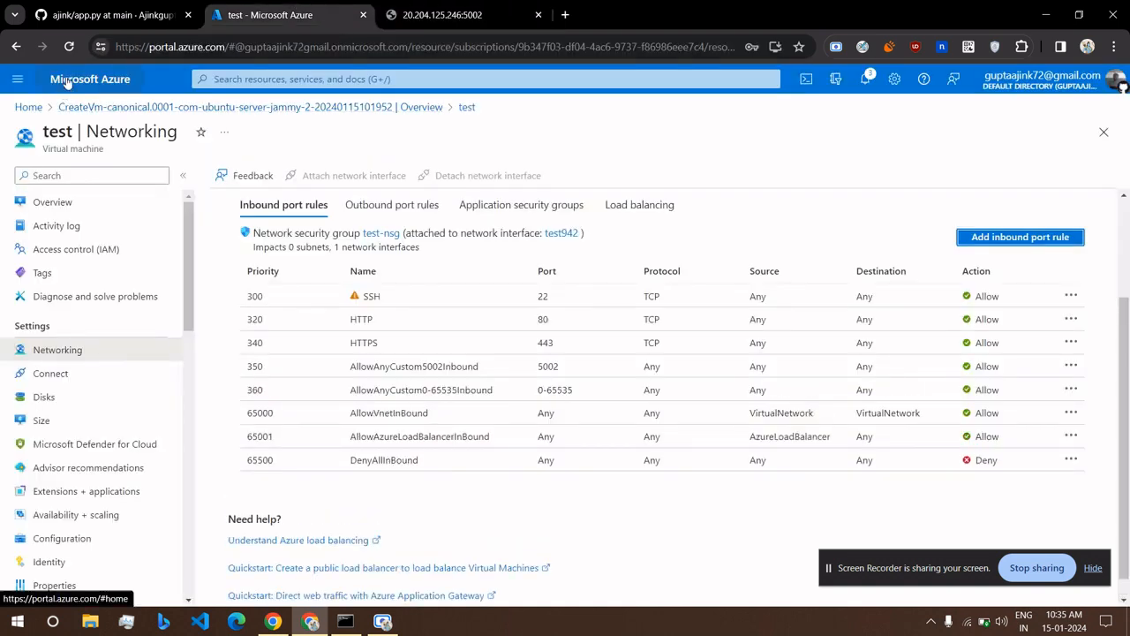
Check the virtual machines list from the Azure home page, then return home.
{"action": "left_click", "coordinate": [63, 85]}
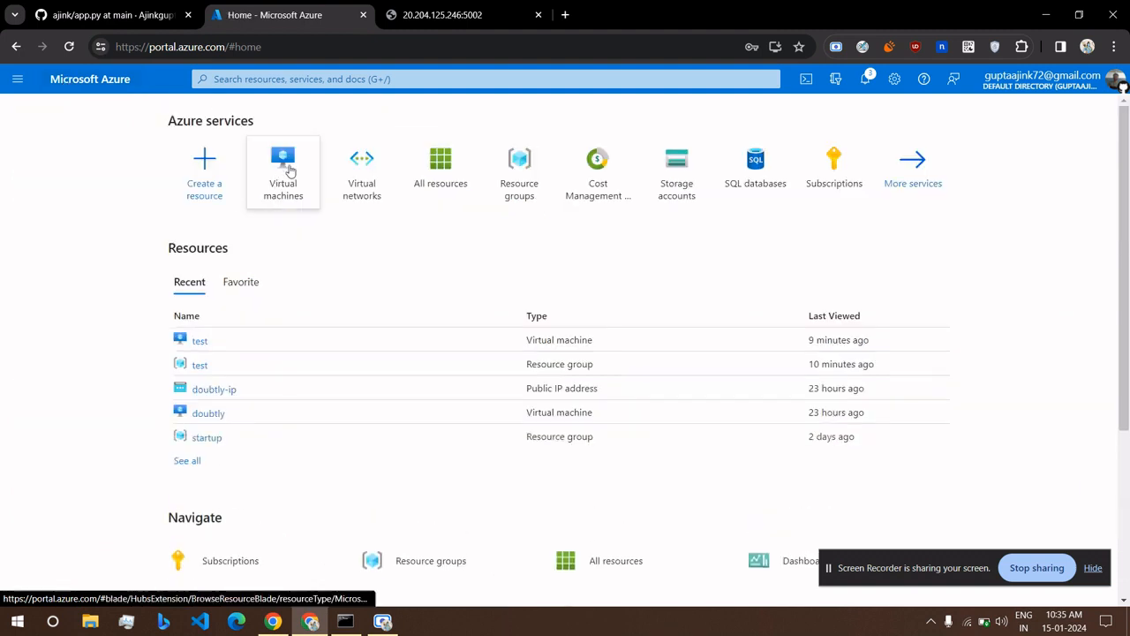
{"action": "left_click", "coordinate": [295, 166]}
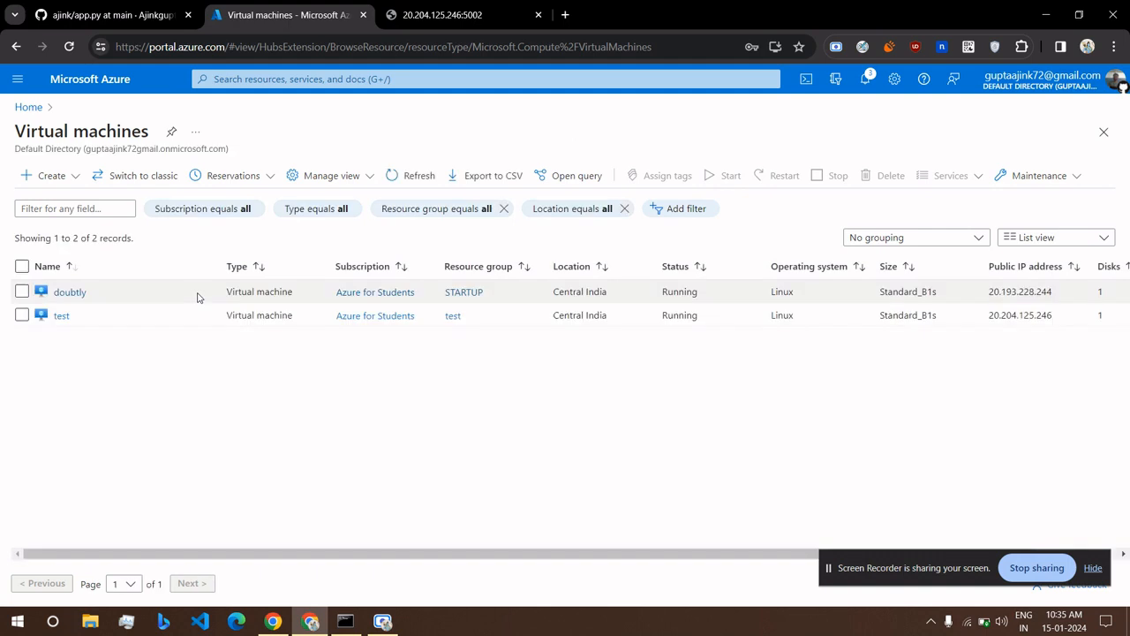
{"action": "left_click", "coordinate": [91, 83]}
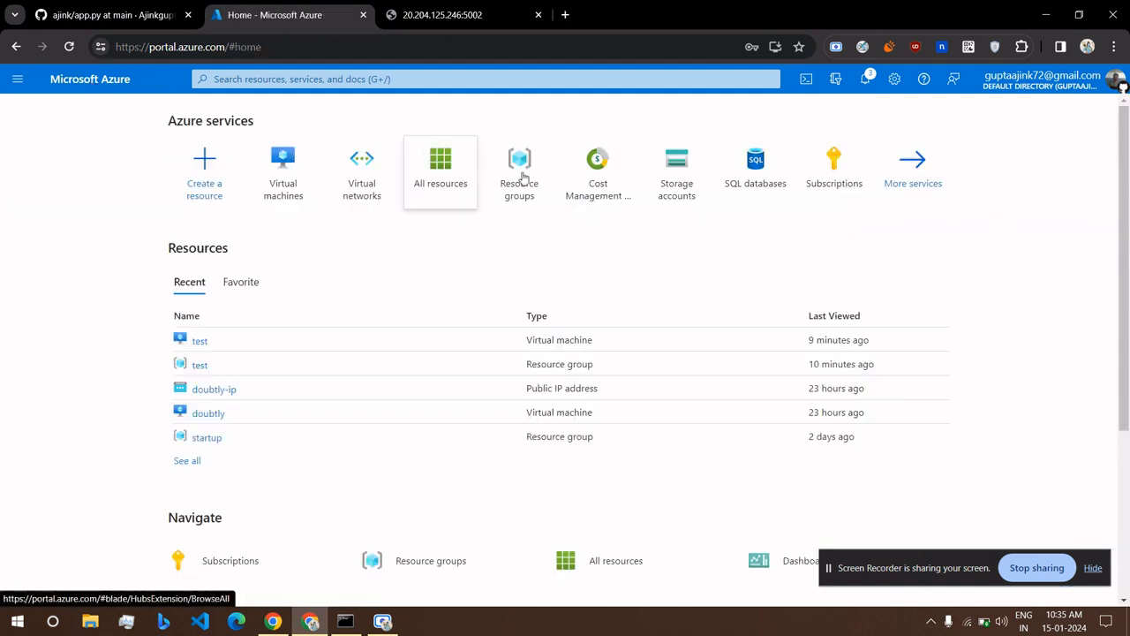
Open the test resource group from Resource groups and begin deleting it.
{"action": "left_click", "coordinate": [508, 183]}
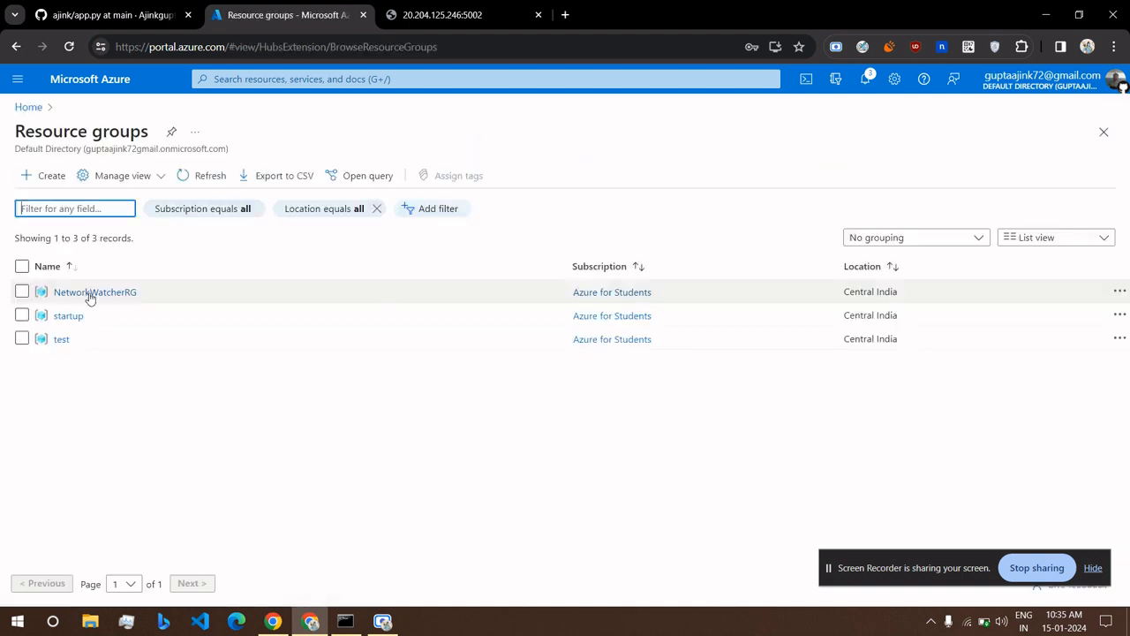
{"action": "left_click", "coordinate": [61, 343]}
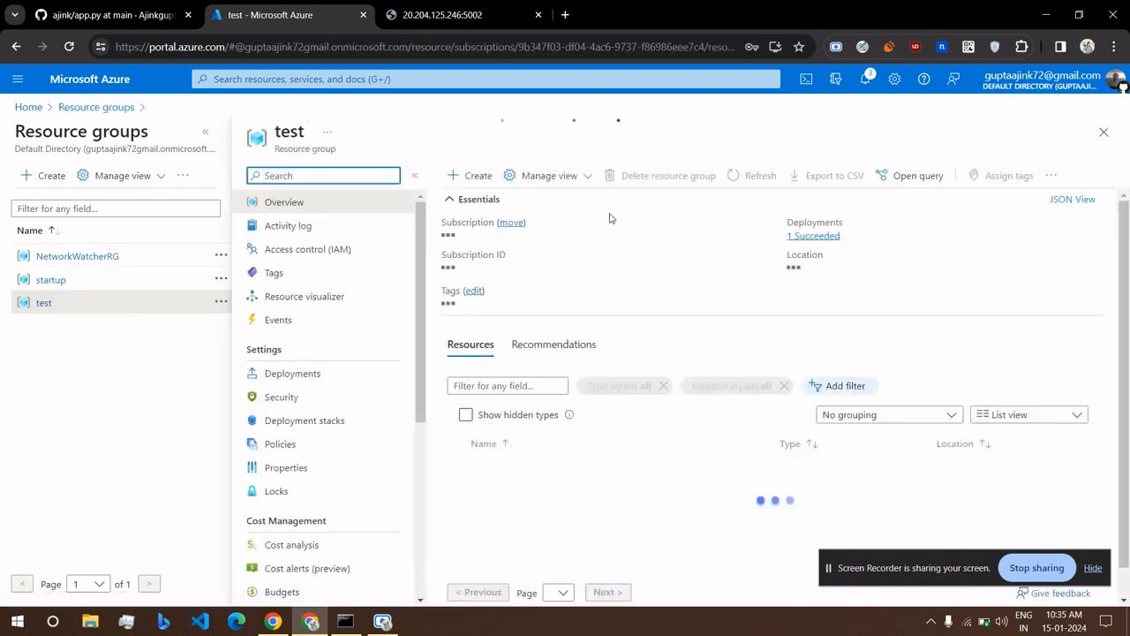
{"action": "scroll", "coordinate": [620, 176], "scroll_direction": "up", "scroll_amount": 5}
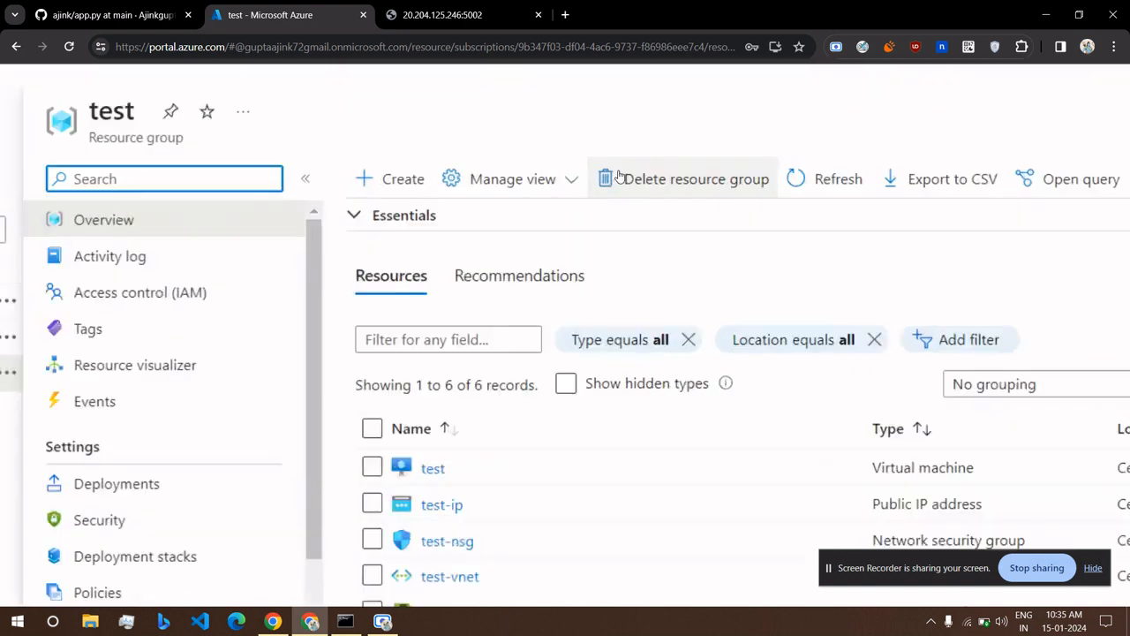
{"action": "left_click", "coordinate": [697, 171]}
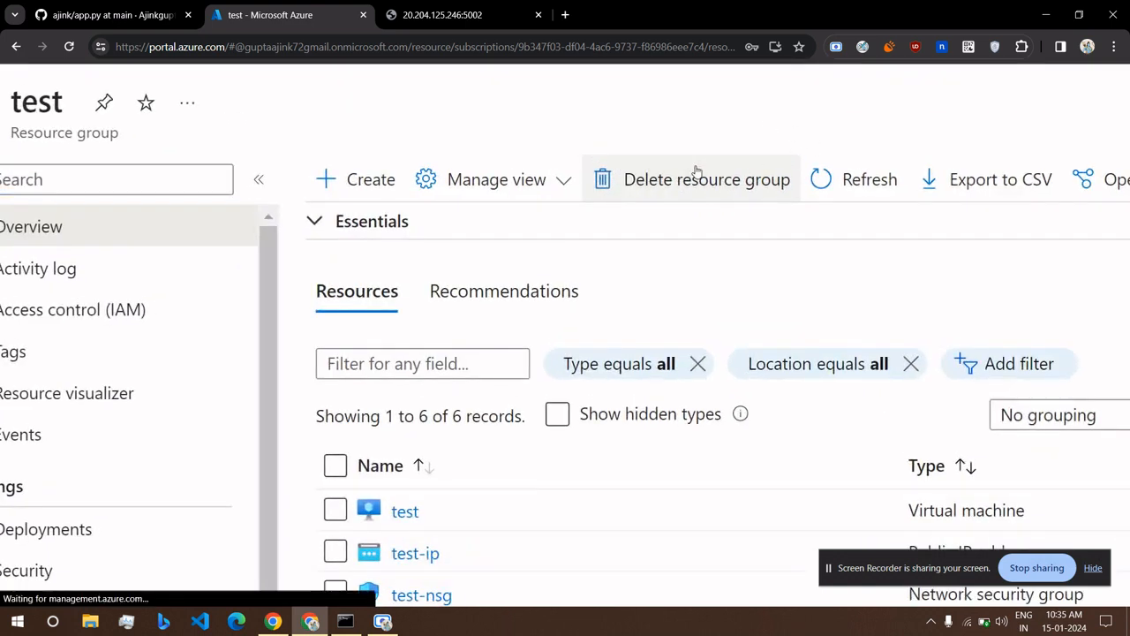
{"action": "scroll", "coordinate": [694, 171], "scroll_direction": "down", "scroll_amount": 5}
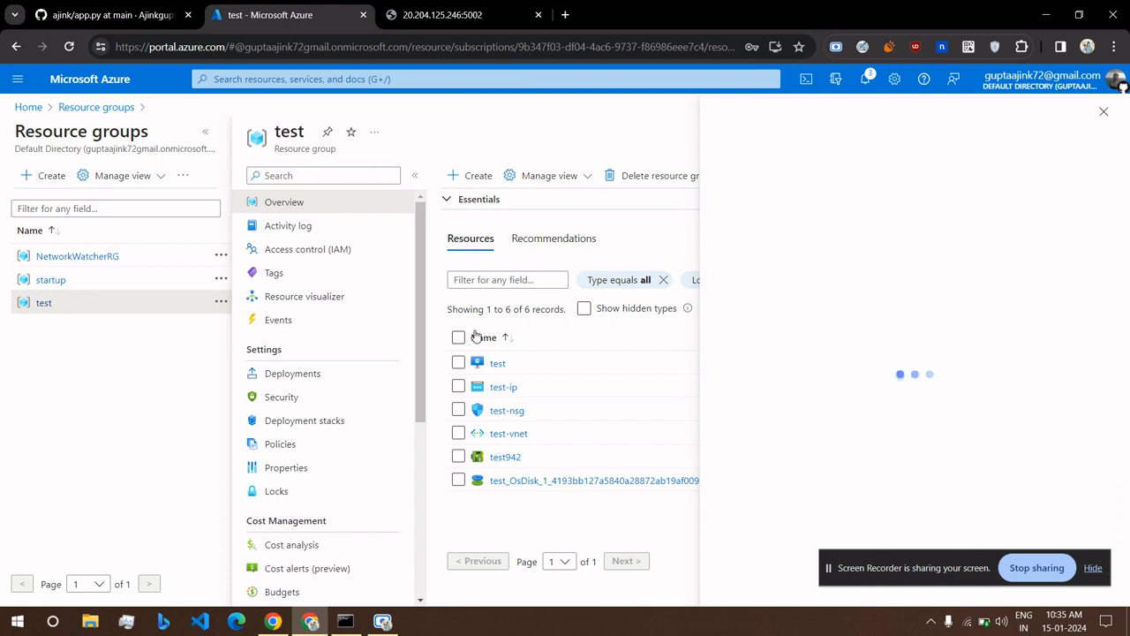
Show hidden resource types and apply force delete to the virtual machine.
{"action": "left_click", "coordinate": [587, 310]}
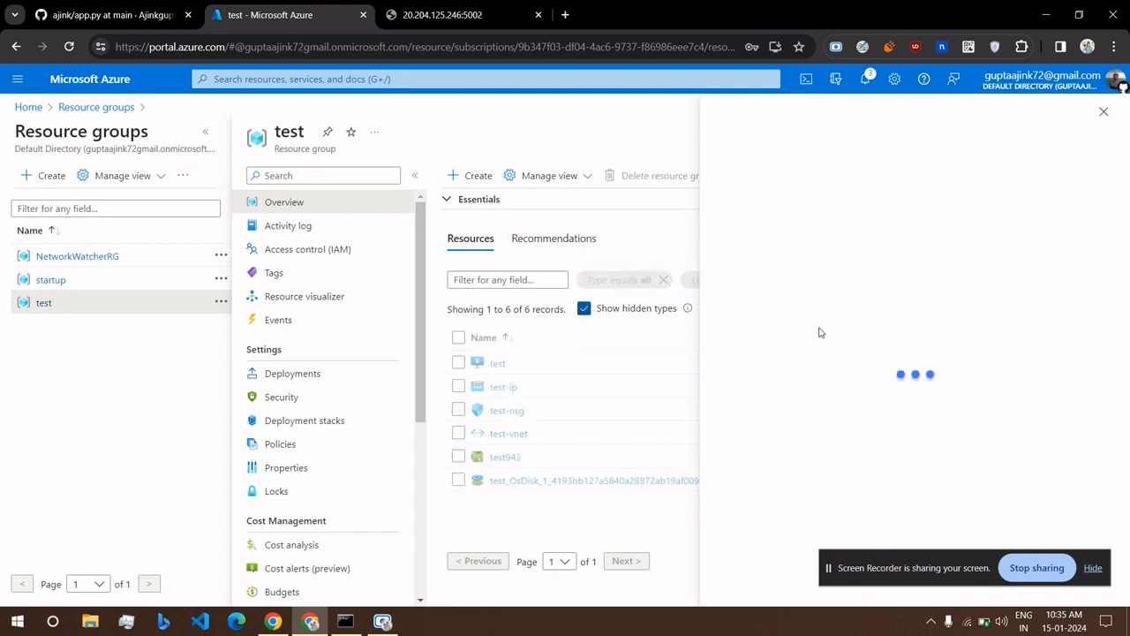
{"action": "left_click_drag", "start_coordinate": [864, 564], "coordinate": [322, 427]}
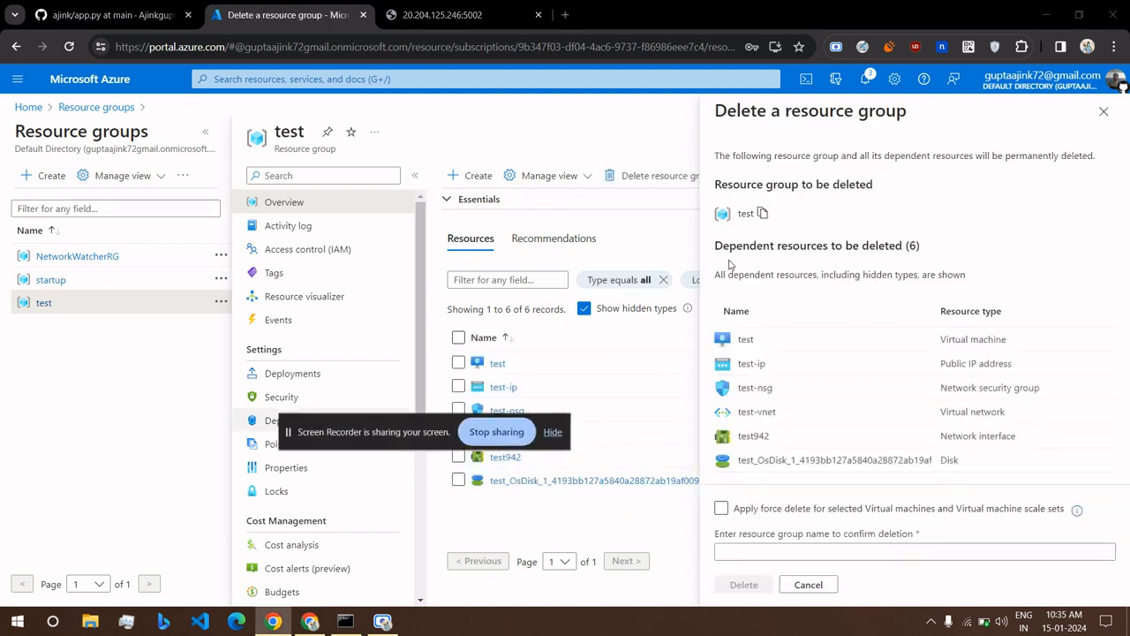
{"action": "left_click", "coordinate": [761, 513]}
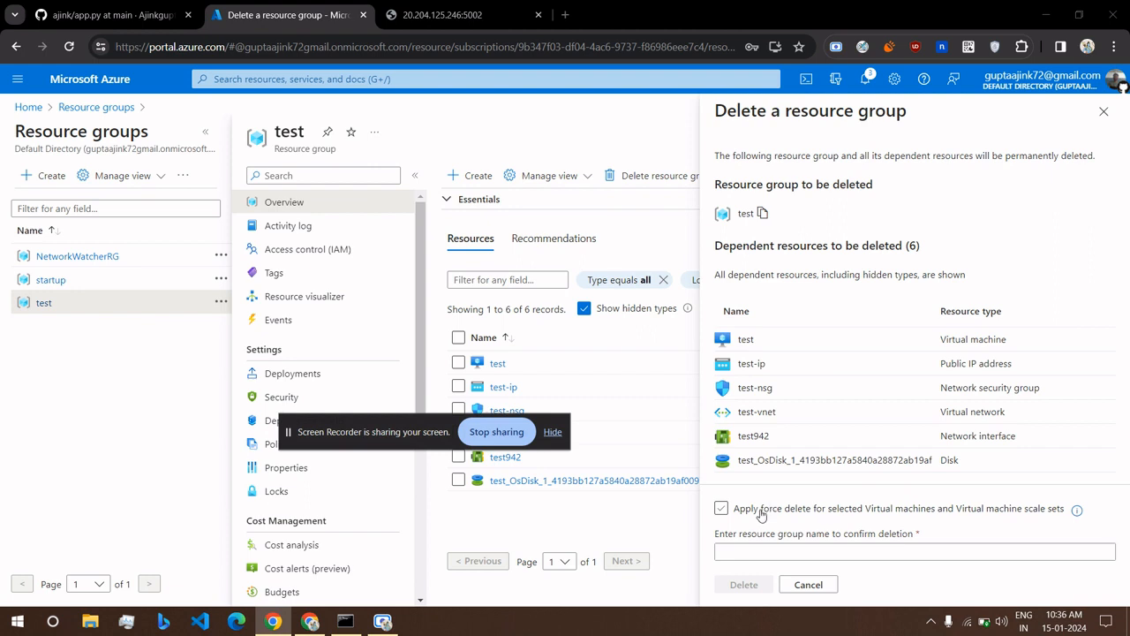
{"action": "left_click", "coordinate": [757, 515]}
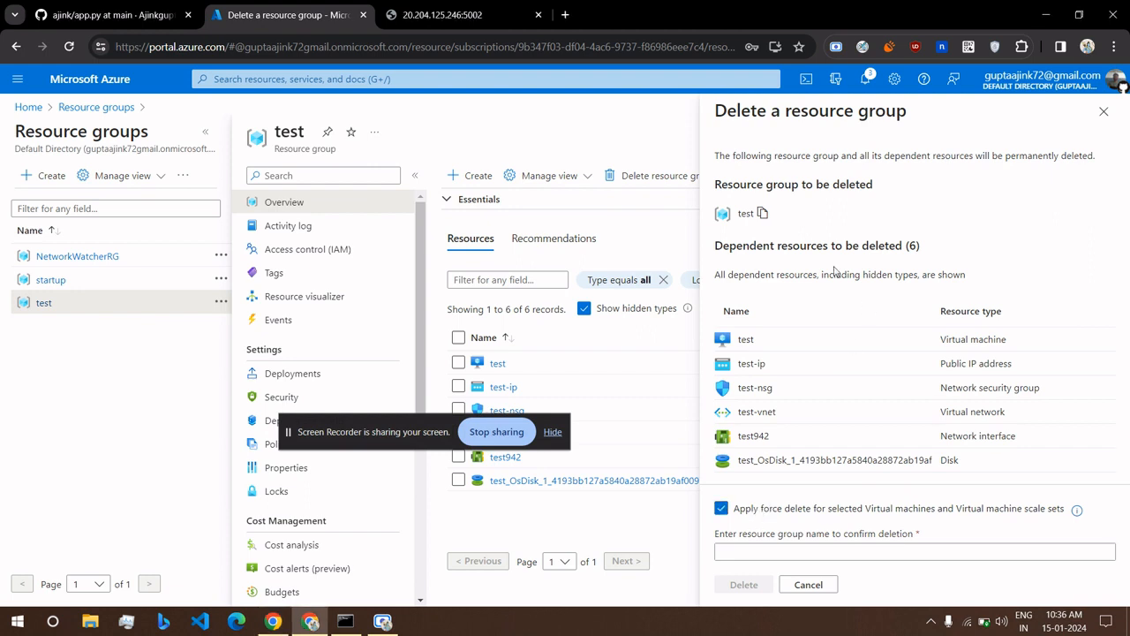
Confirm with the group name 'test' and permanently delete the resource group.
{"action": "left_click", "coordinate": [755, 549]}
{"action": "type", "text": "test"}
{"action": "left_click", "coordinate": [753, 583]}
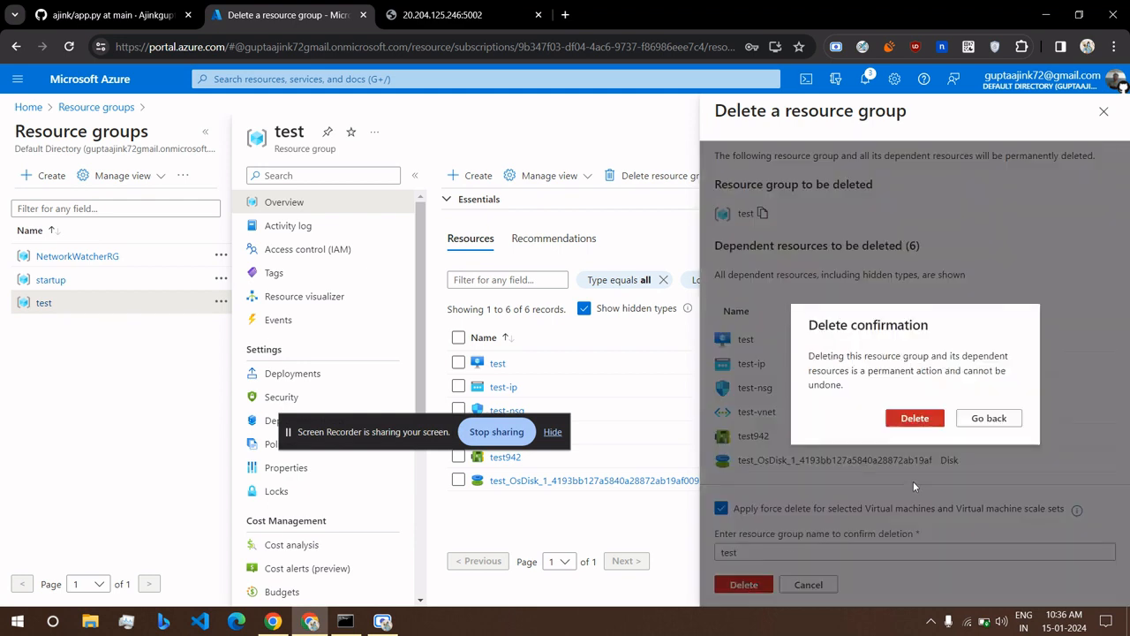
{"action": "left_click", "coordinate": [915, 419]}
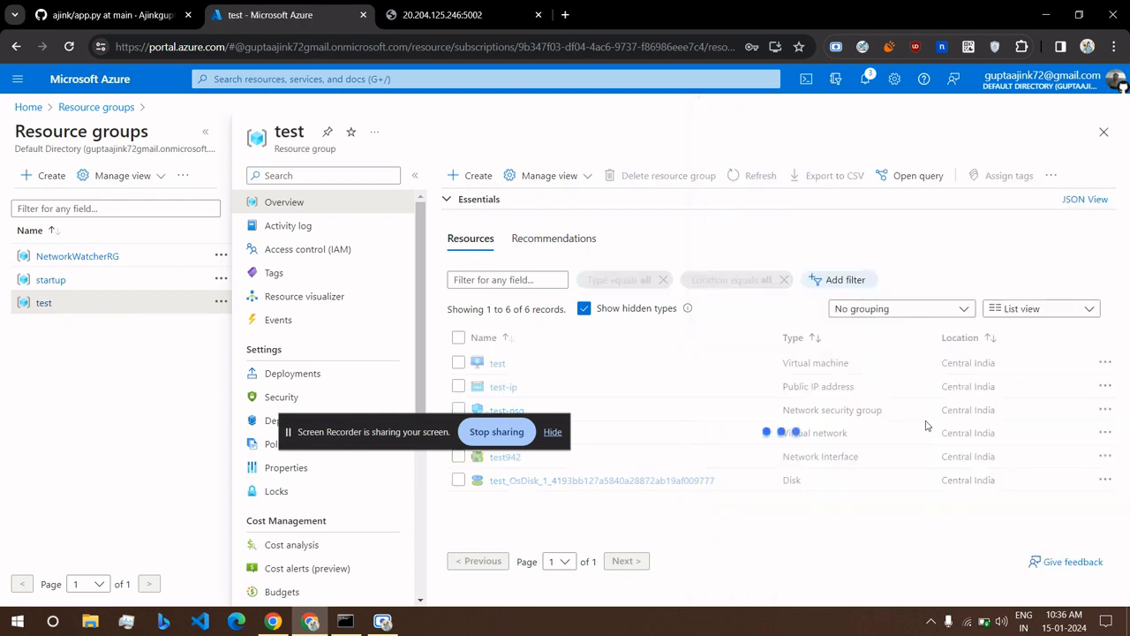